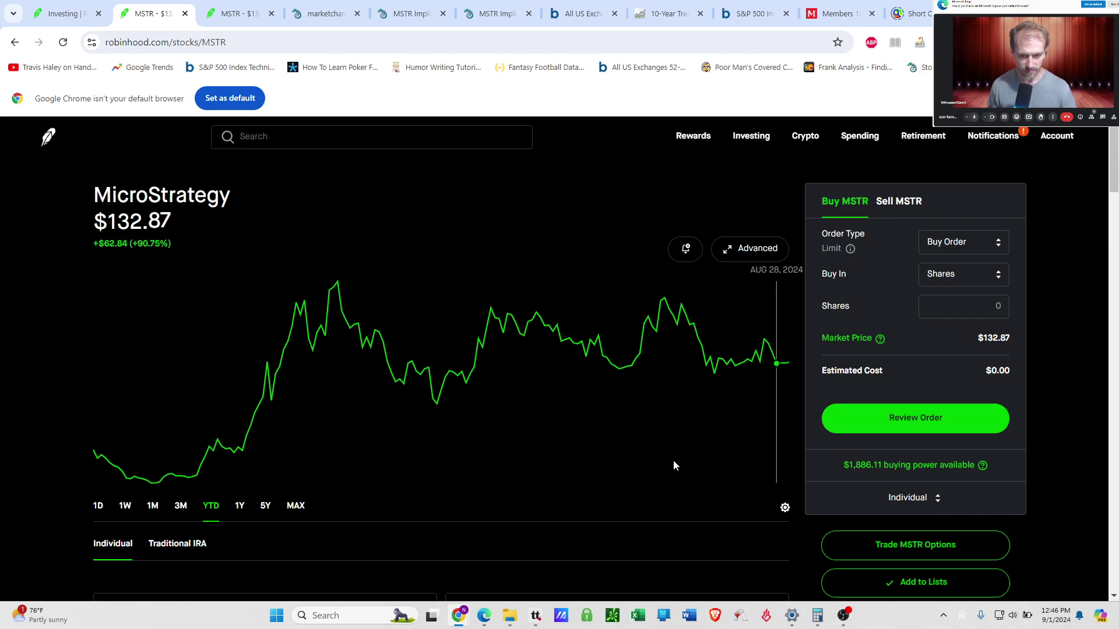
# Switch to tastytrade, review a limit buy order for 100 MSTR shares at 132.79, and clear it.
pyautogui.moveTo(536, 612)
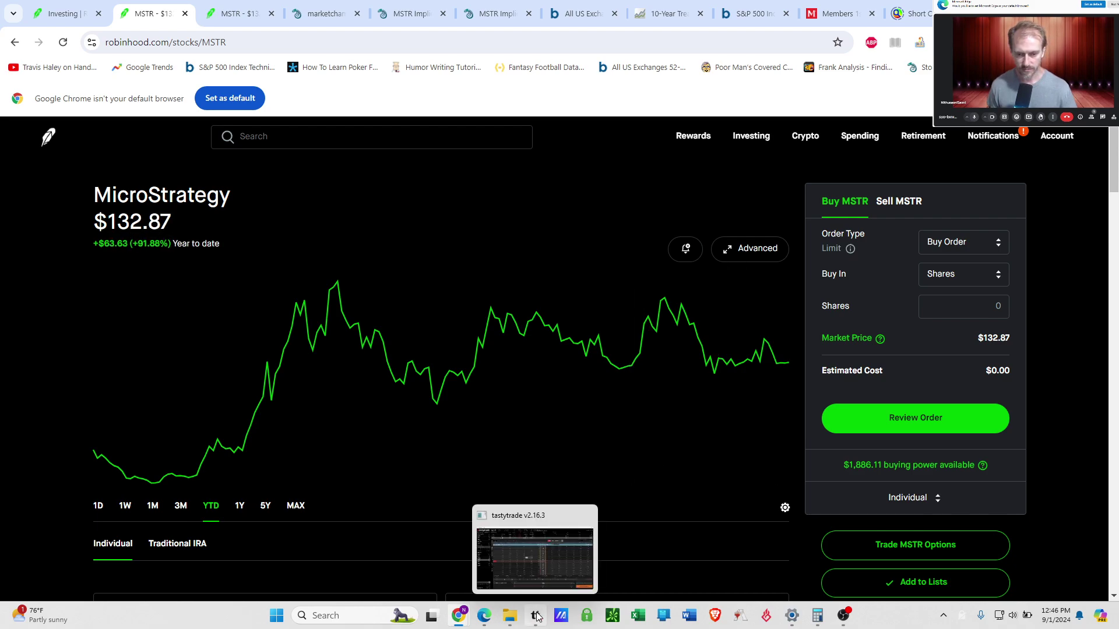
pyautogui.click(530, 549)
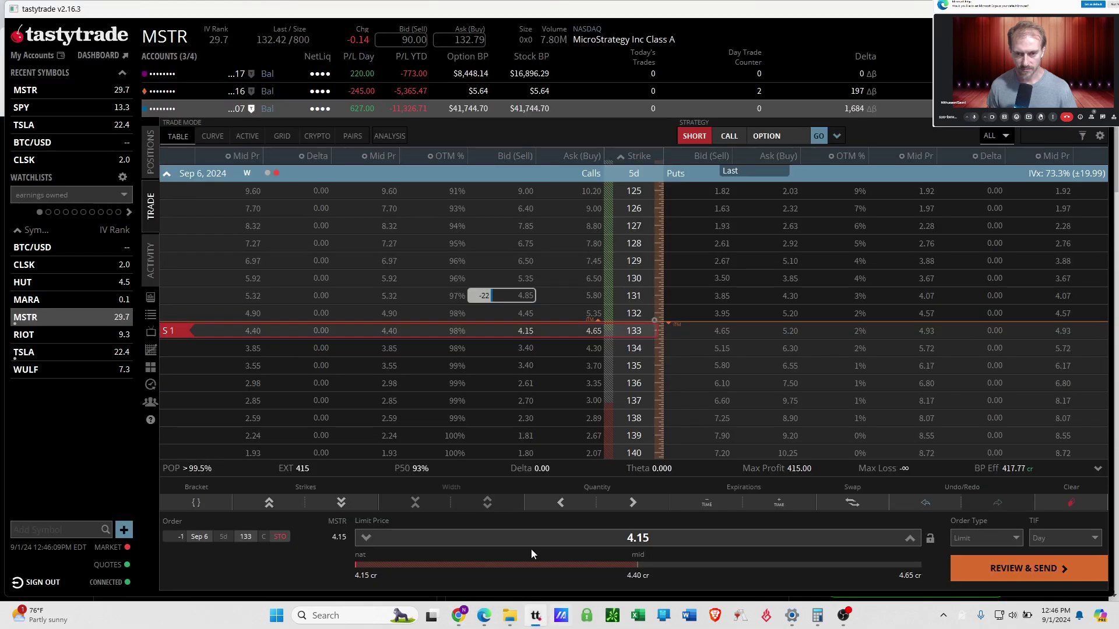
pyautogui.click(473, 42)
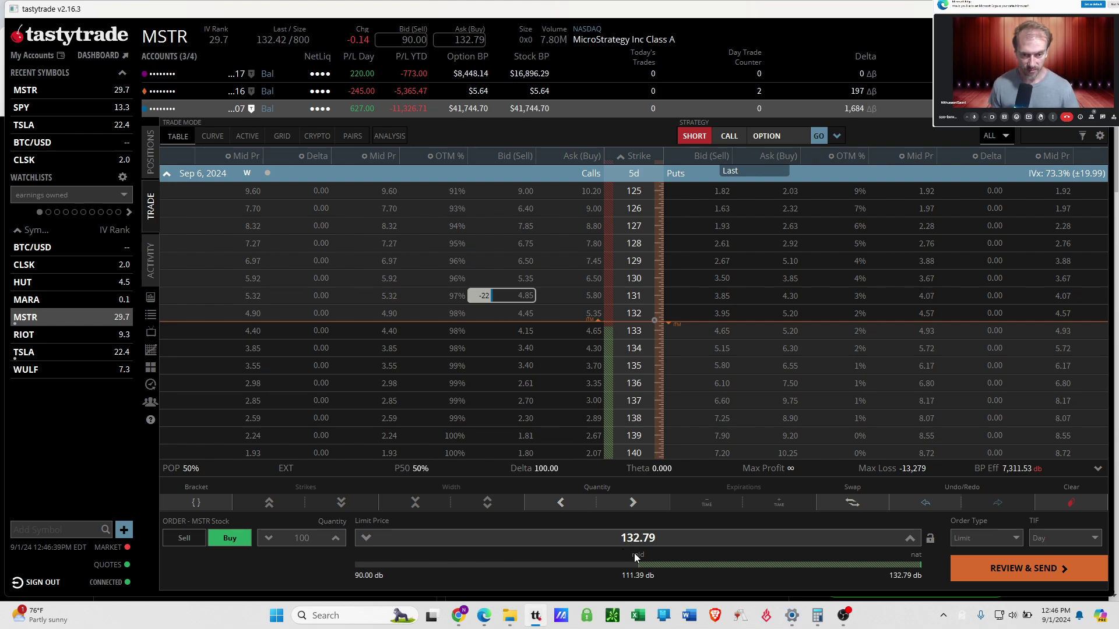
pyautogui.click(989, 571)
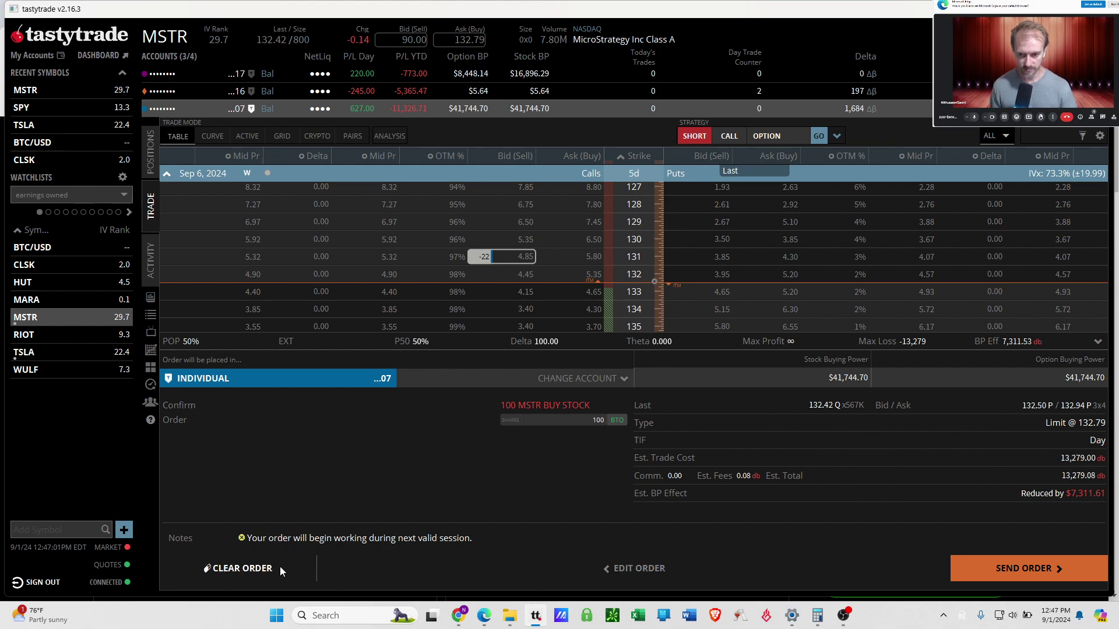
pyautogui.click(242, 568)
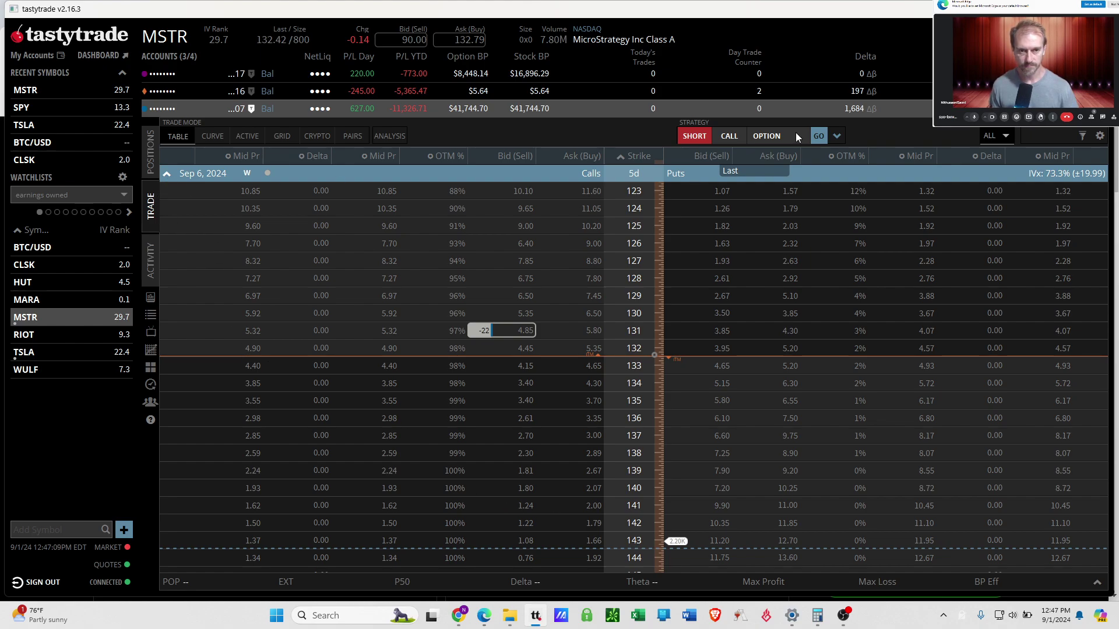
# Stage a short MSTR 133 call expiring Sep 6, 2024, and divide 440 by 7311 in Calculator.
pyautogui.click(818, 138)
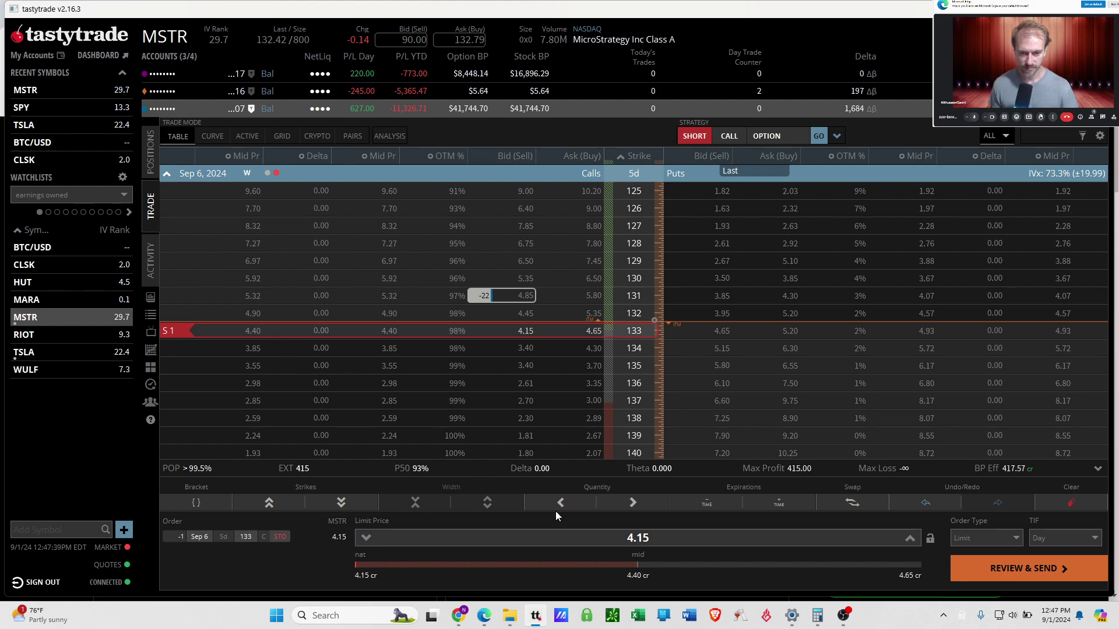
pyautogui.click(817, 615)
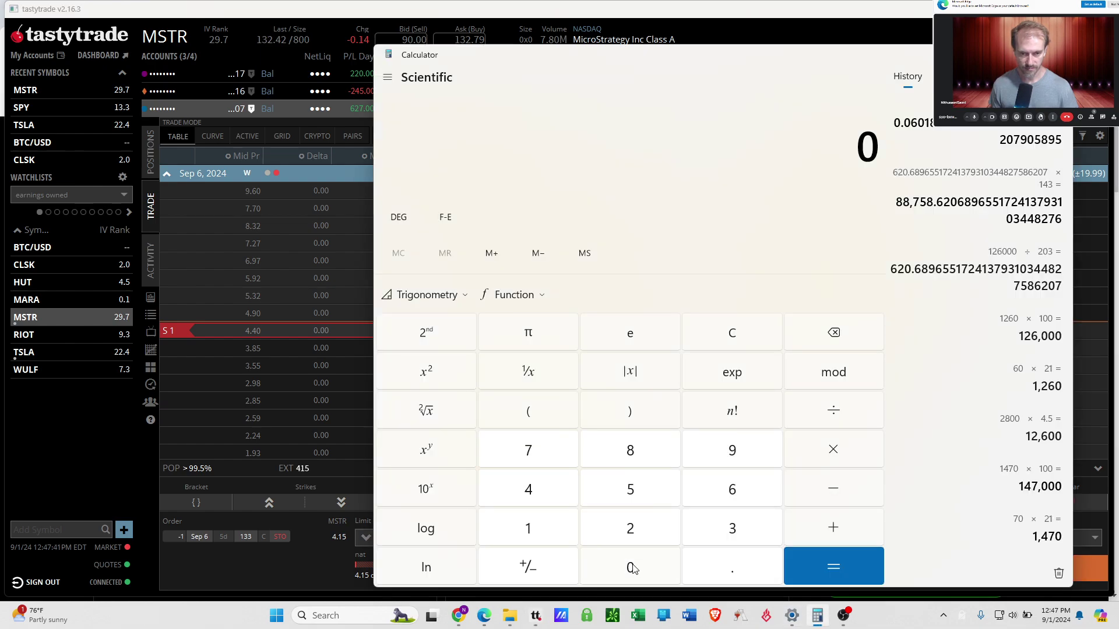
pyautogui.click(549, 492)
pyautogui.click(550, 492)
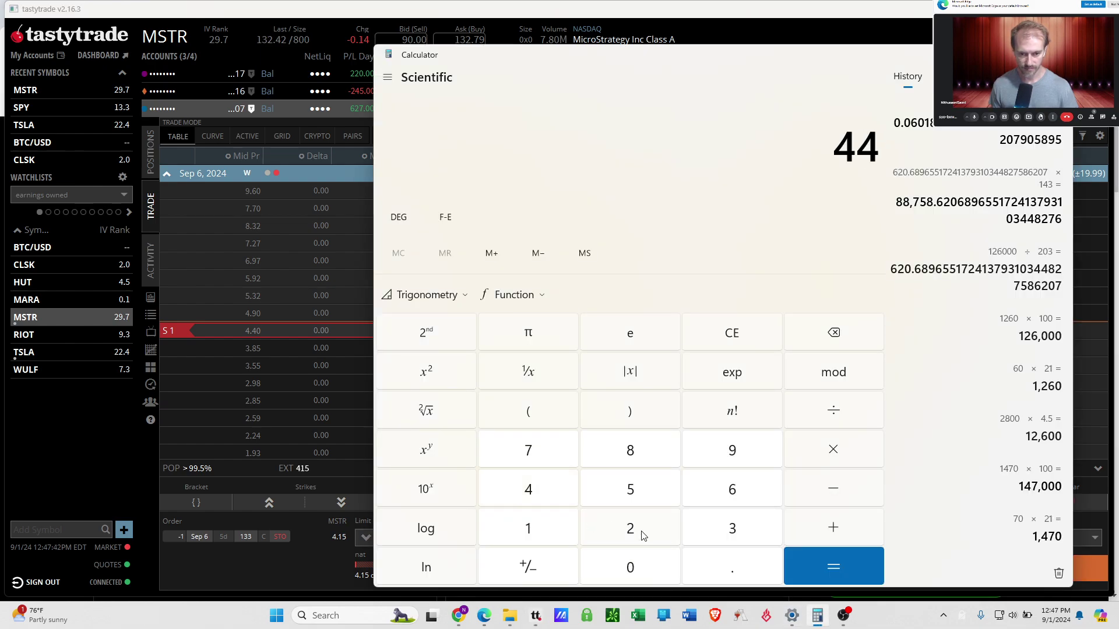
pyautogui.click(643, 565)
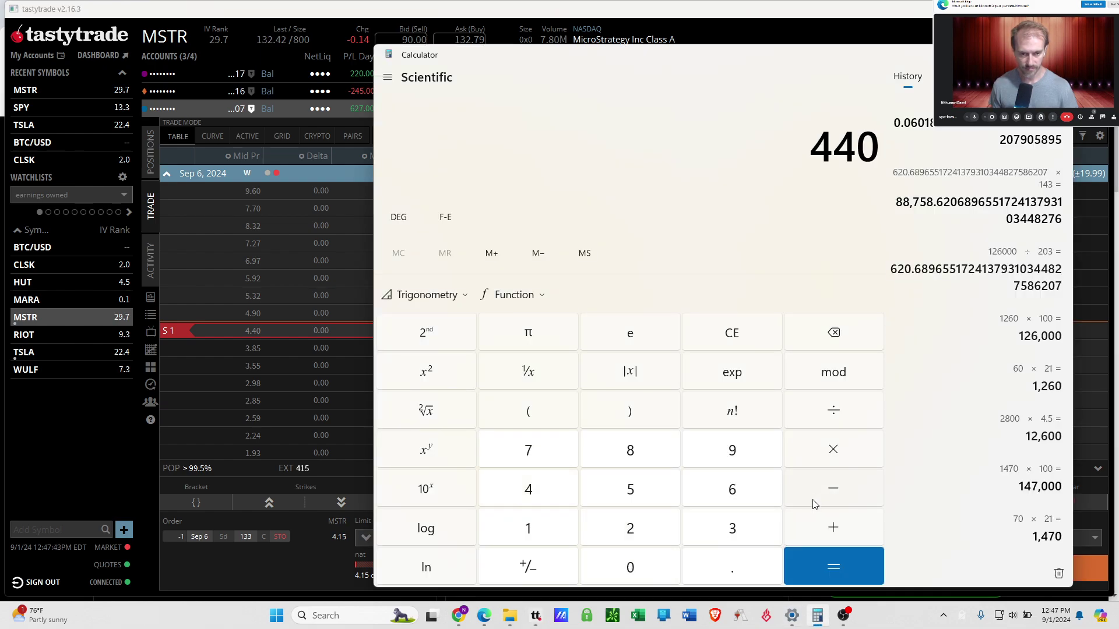
pyautogui.click(846, 415)
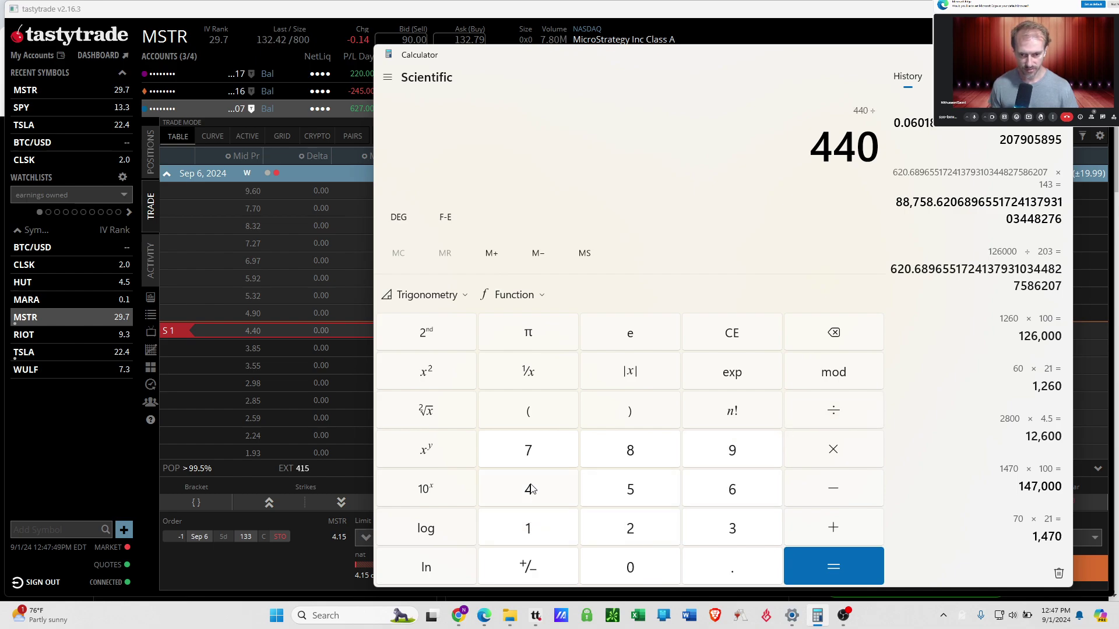
pyautogui.click(549, 463)
pyautogui.click(700, 526)
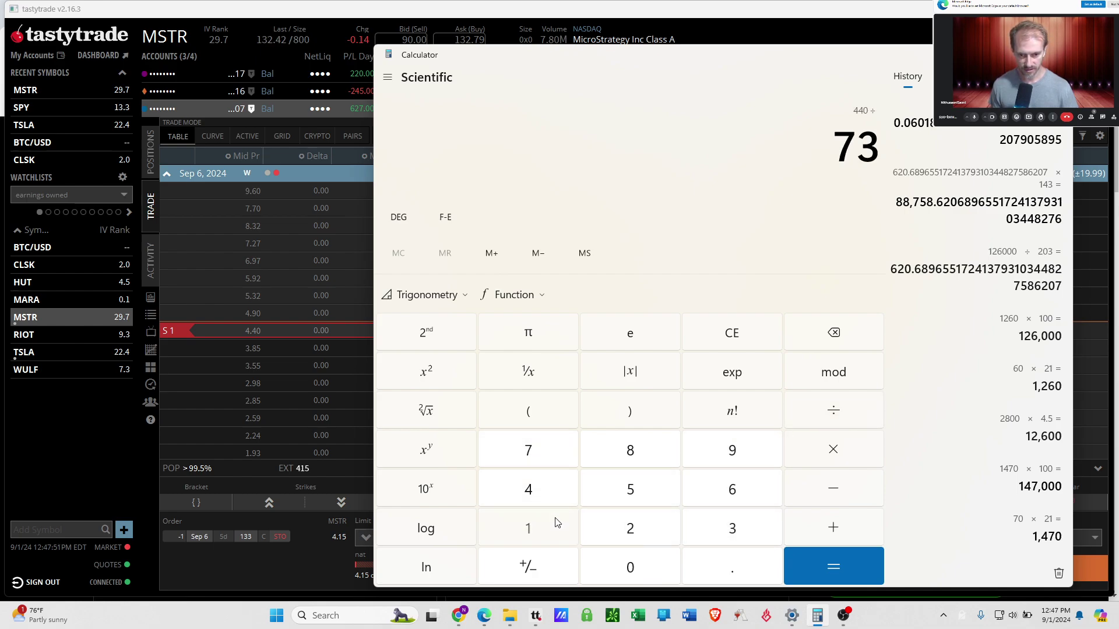
pyautogui.doubleClick(557, 522)
pyautogui.click(821, 564)
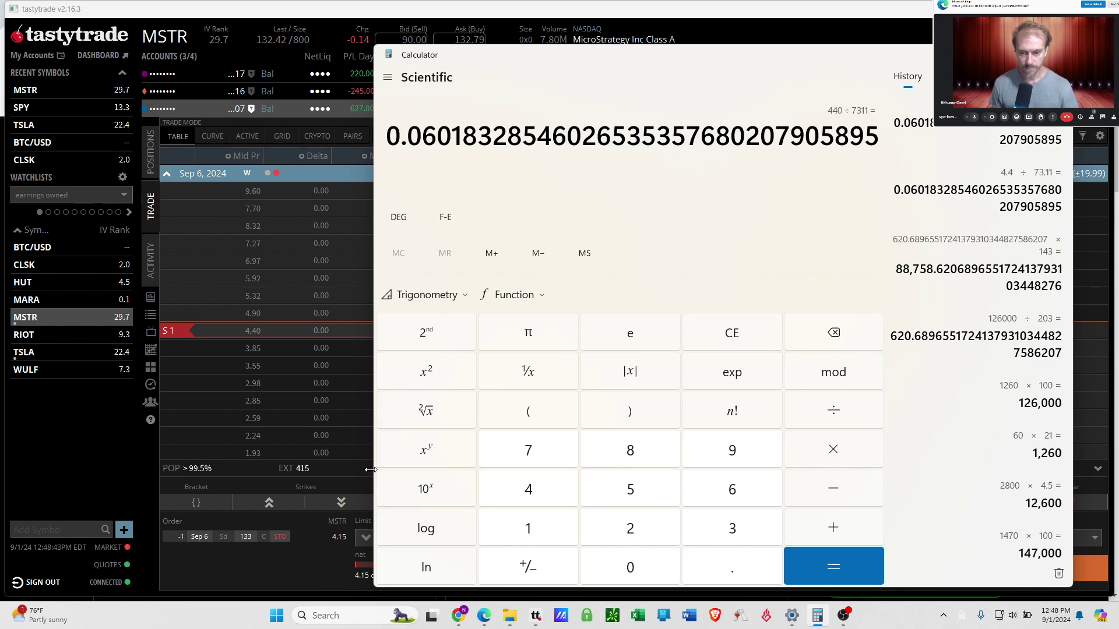
# Back in tastytrade, change the strategy to a long call and stage it at the 133 strike for Dec 19, 2025.
pyautogui.click(313, 558)
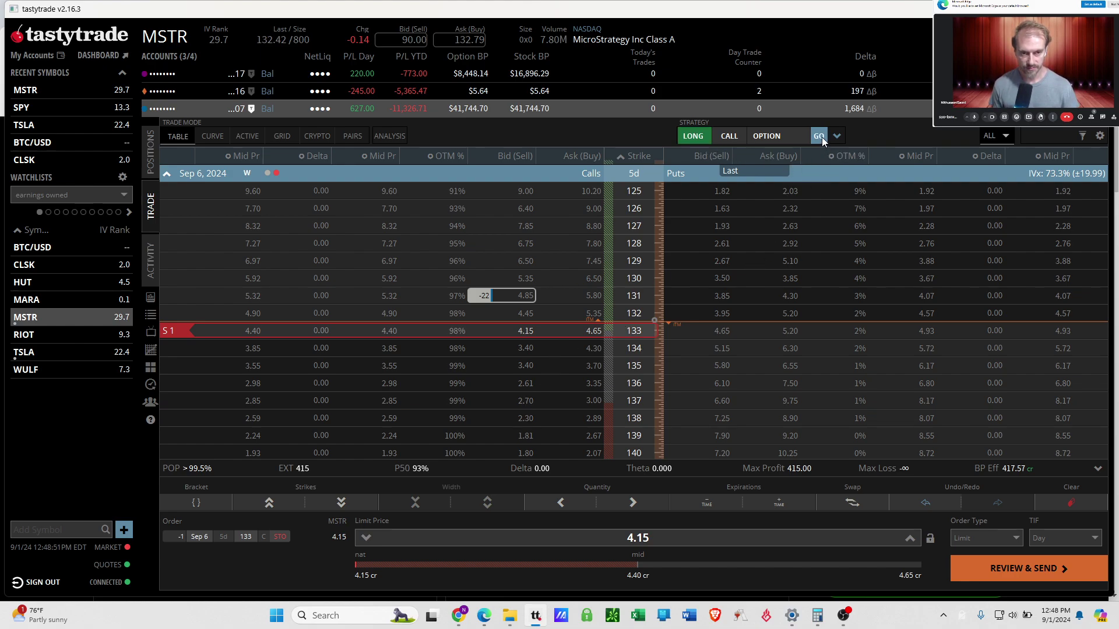
pyautogui.click(166, 174)
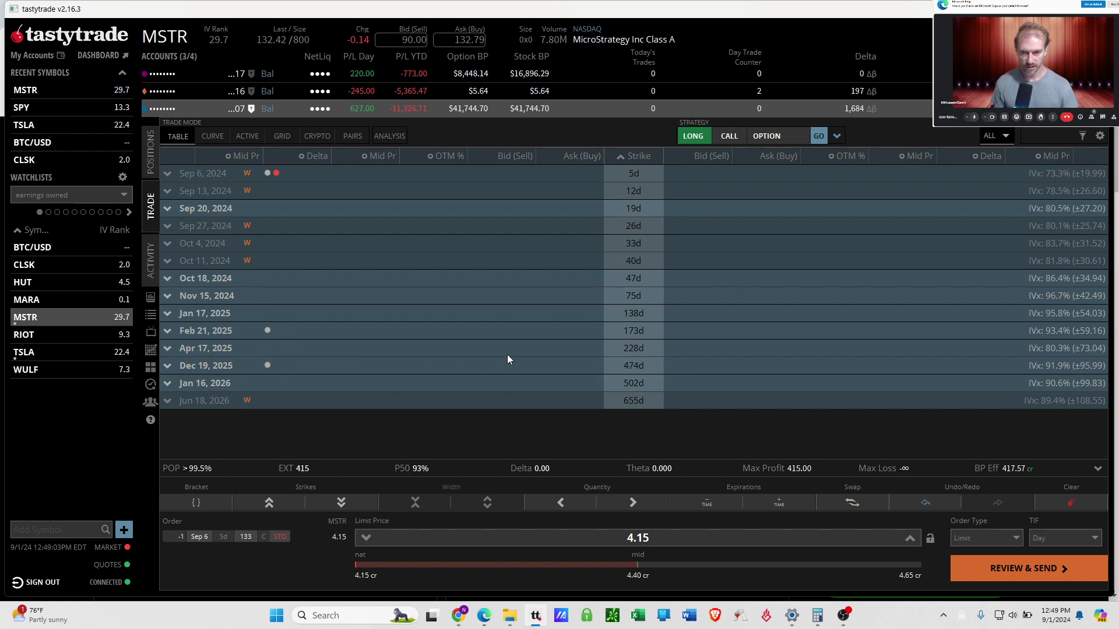
pyautogui.click(564, 364)
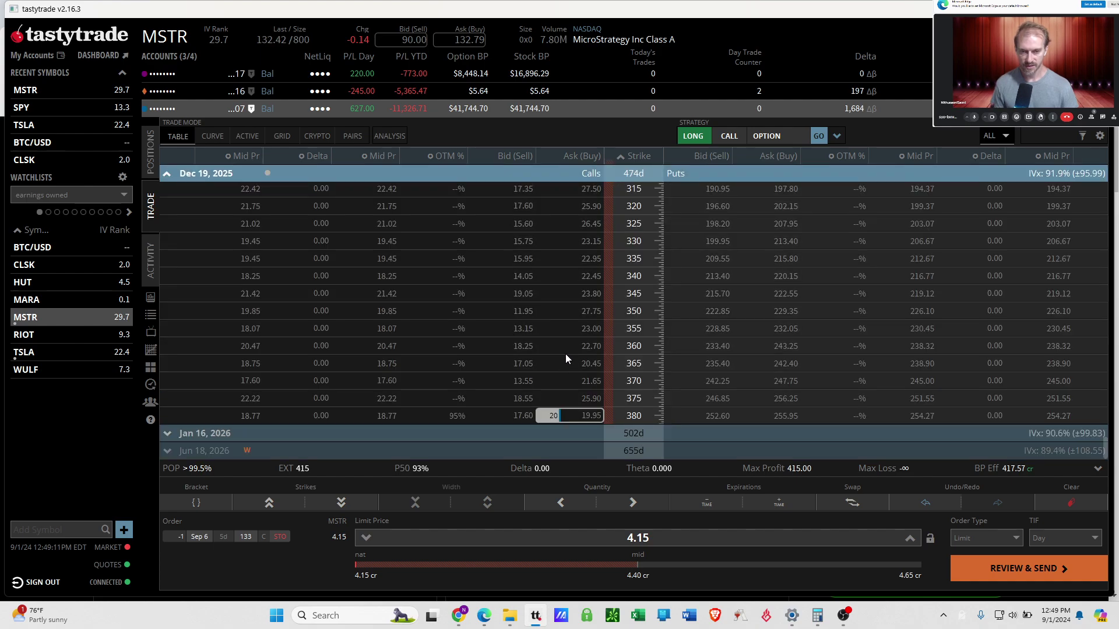
pyautogui.click(818, 136)
# Move the staged Dec 19, 2025 long call up to the 150 strike.
pyautogui.scroll(-1, 421, 360)
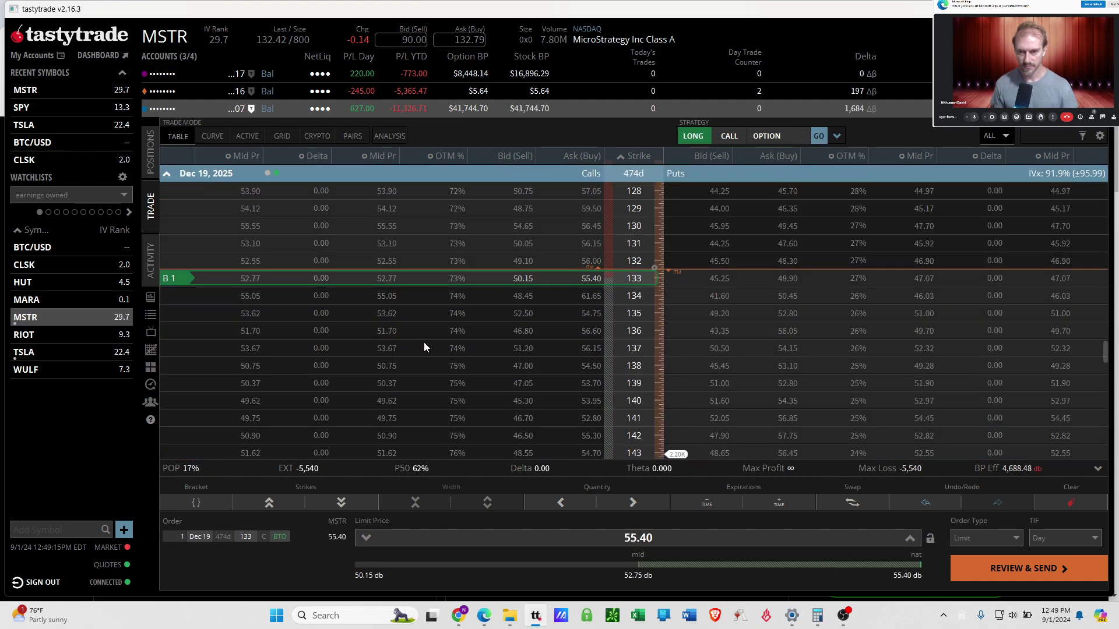
pyautogui.moveTo(441, 281); pyautogui.dragTo(414, 386)
pyautogui.scroll(-3, 413, 379)
pyautogui.moveTo(428, 269); pyautogui.dragTo(435, 421)
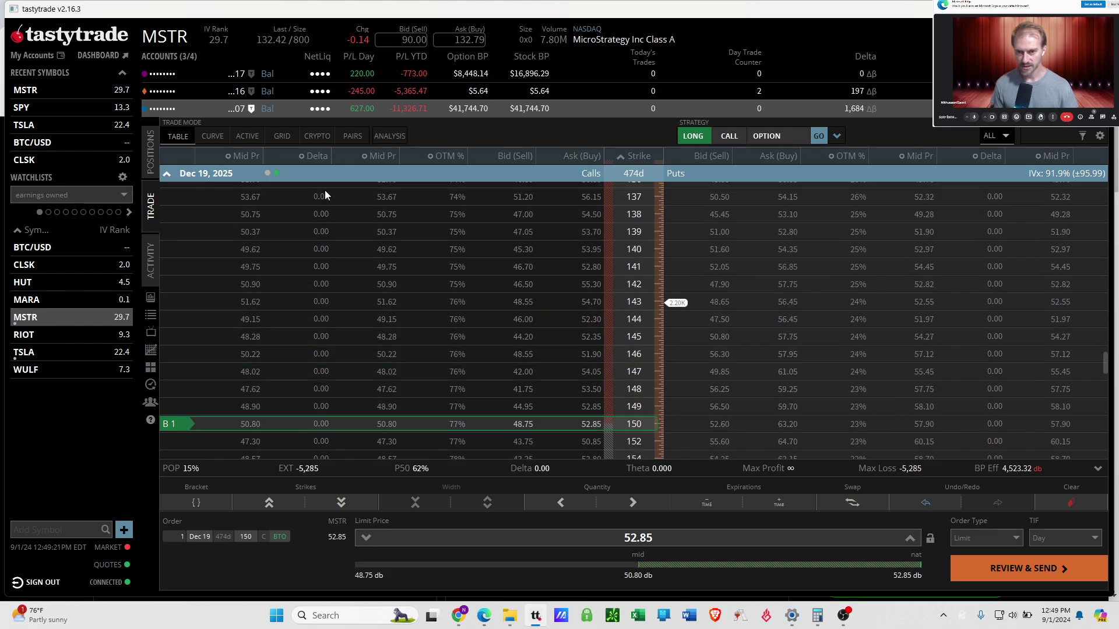
pyautogui.scroll(-1, 324, 190)
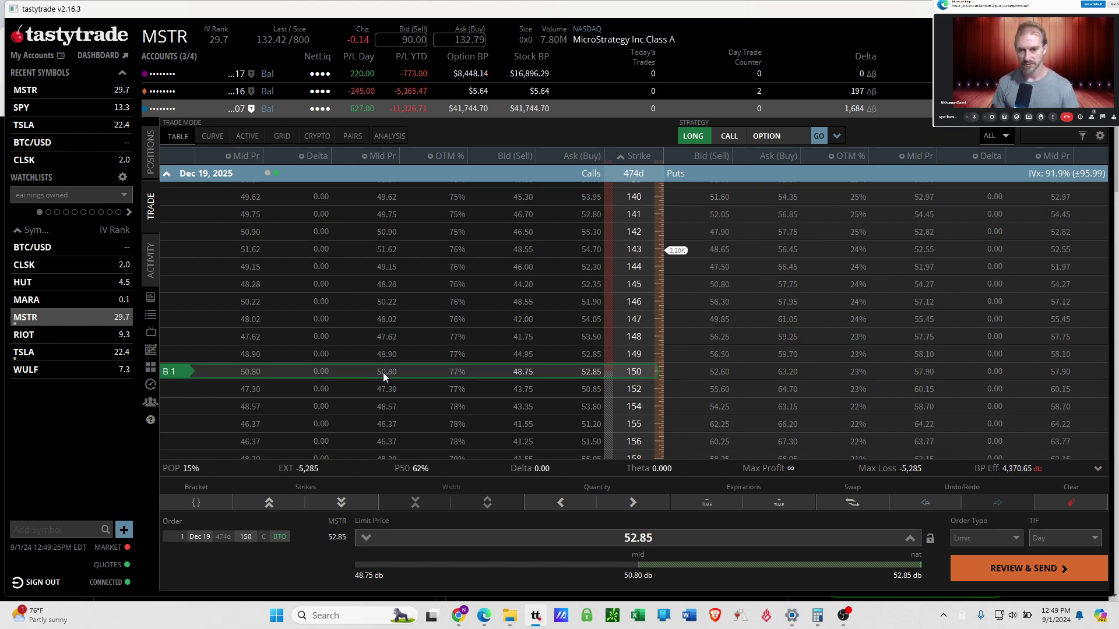
# Lower the long call's strike in stages through 140, 125 and 112 to 108.
pyautogui.moveTo(383, 372); pyautogui.dragTo(387, 198)
pyautogui.scroll(5, 392, 274)
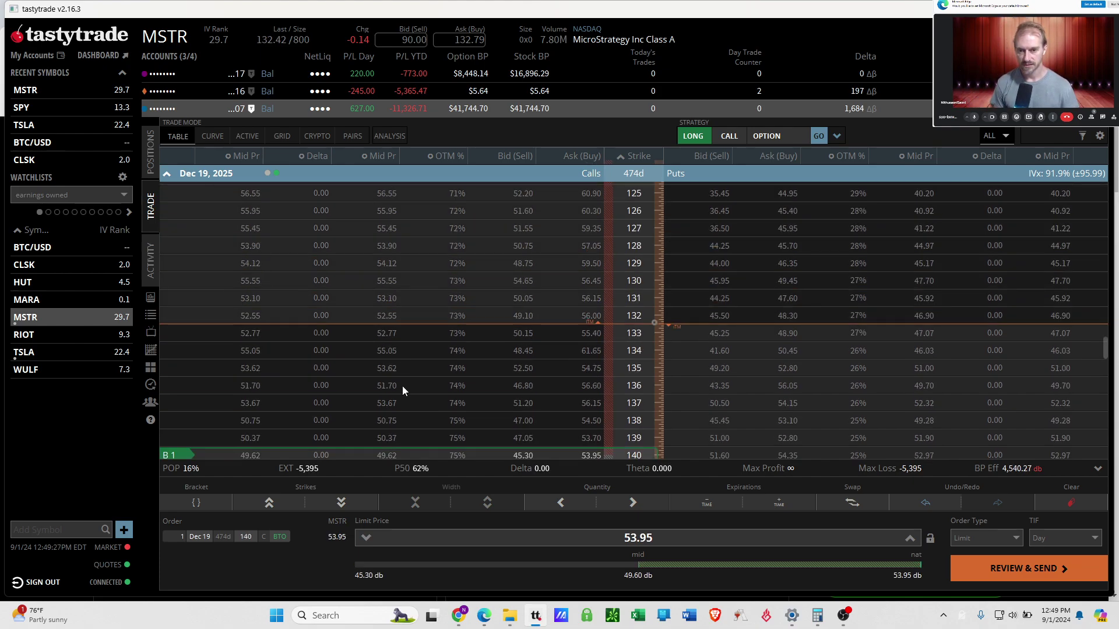
pyautogui.moveTo(398, 455); pyautogui.dragTo(427, 192)
pyautogui.scroll(5, 428, 258)
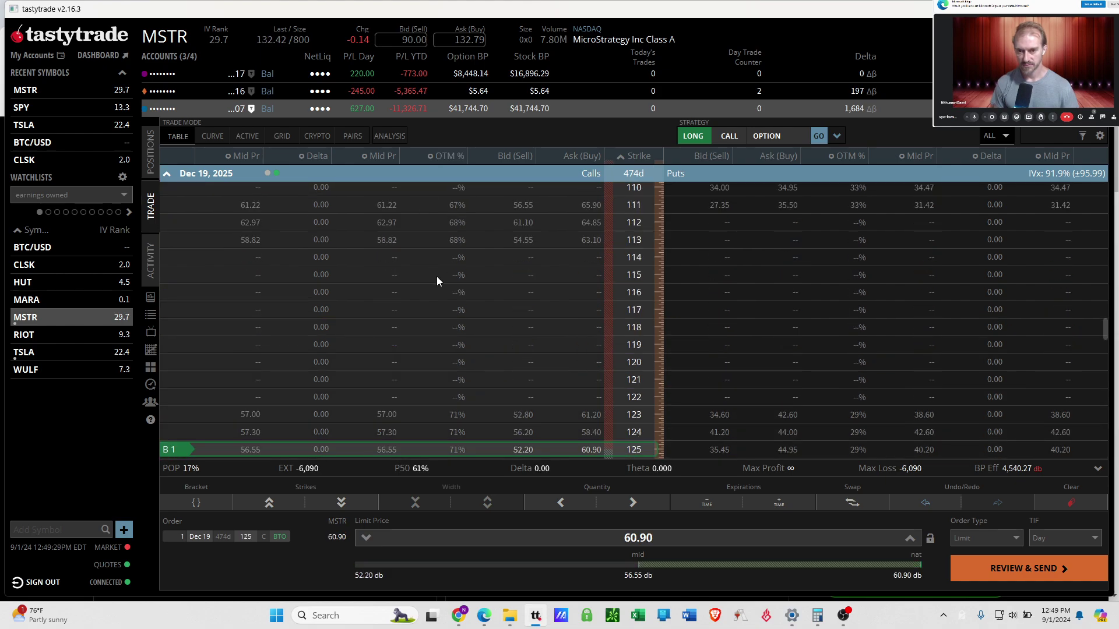
pyautogui.moveTo(438, 454); pyautogui.dragTo(453, 243)
pyautogui.scroll(3, 454, 256)
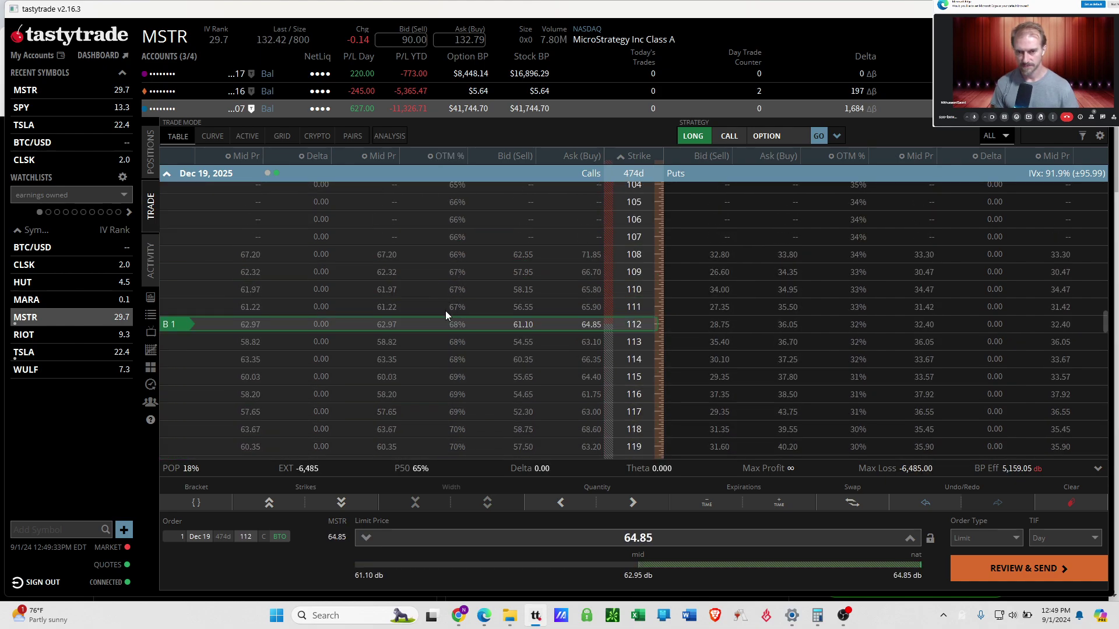
pyautogui.moveTo(442, 325); pyautogui.dragTo(445, 261)
pyautogui.scroll(2, 455, 284)
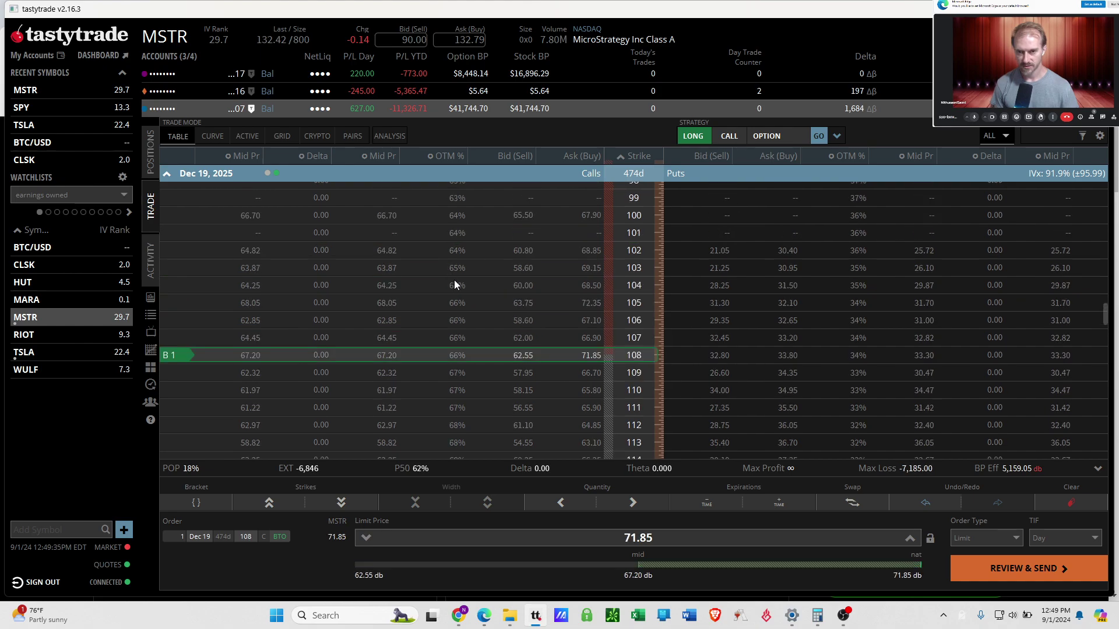
pyautogui.moveTo(423, 356); pyautogui.dragTo(427, 347)
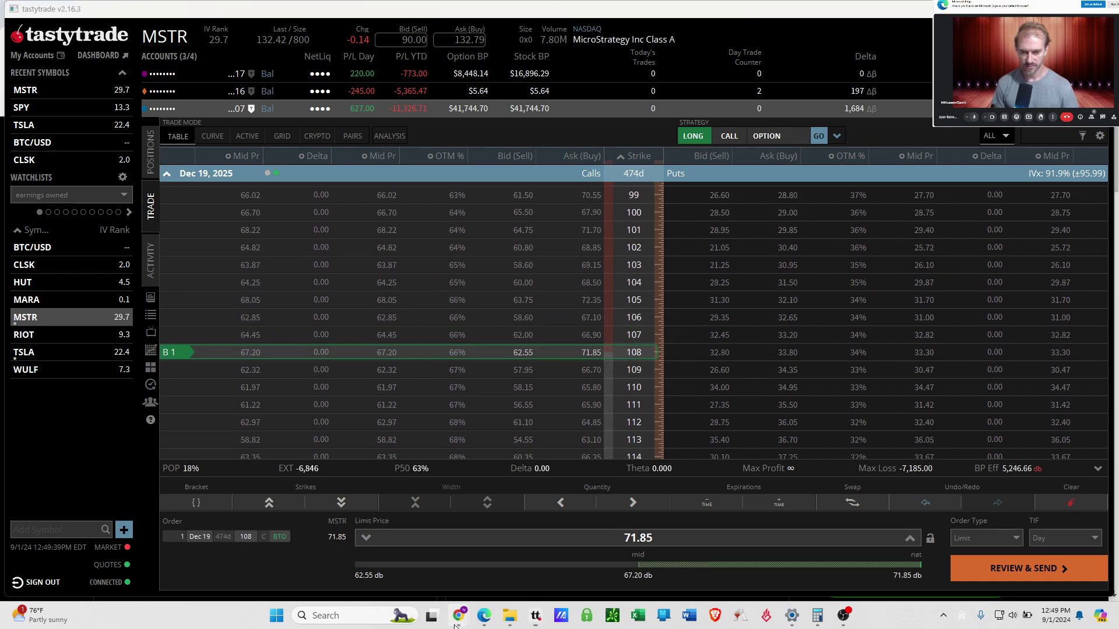
# Switch to Robinhood in Chrome and show the MSTR call option chain expiring December 19, 2025.
pyautogui.moveTo(458, 615)
pyautogui.click(442, 544)
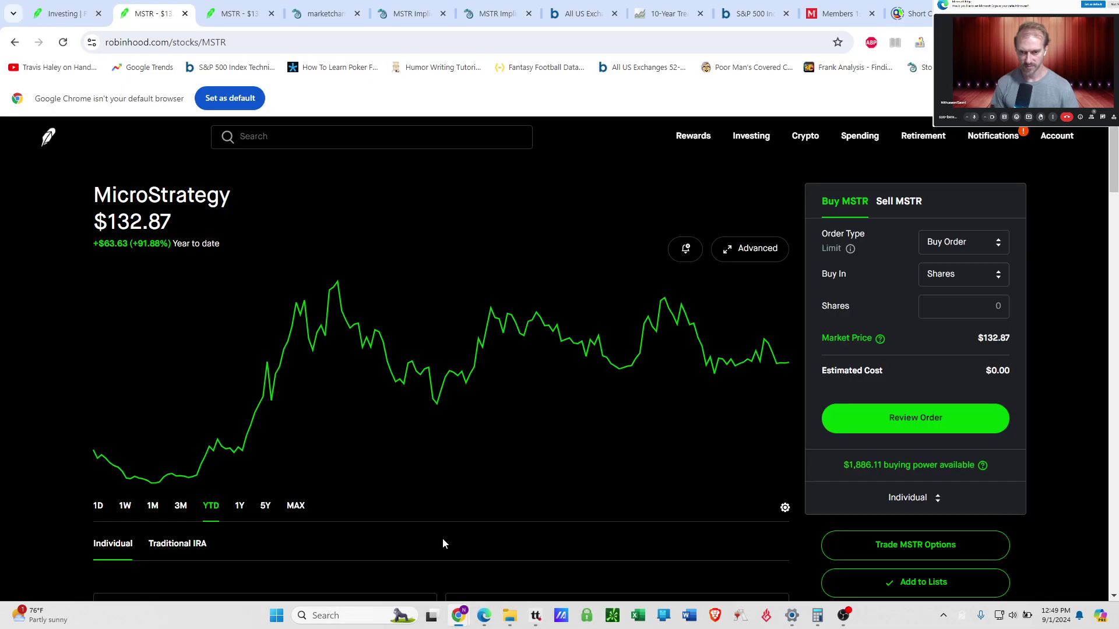
pyautogui.click(937, 548)
pyautogui.click(507, 249)
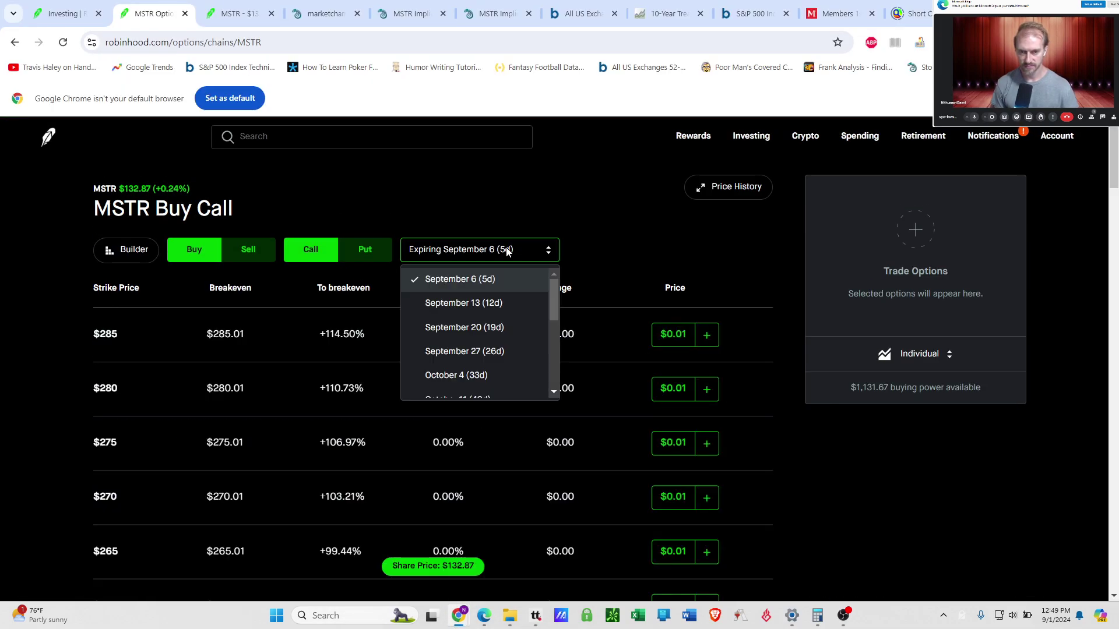
pyautogui.scroll(-1, 505, 303)
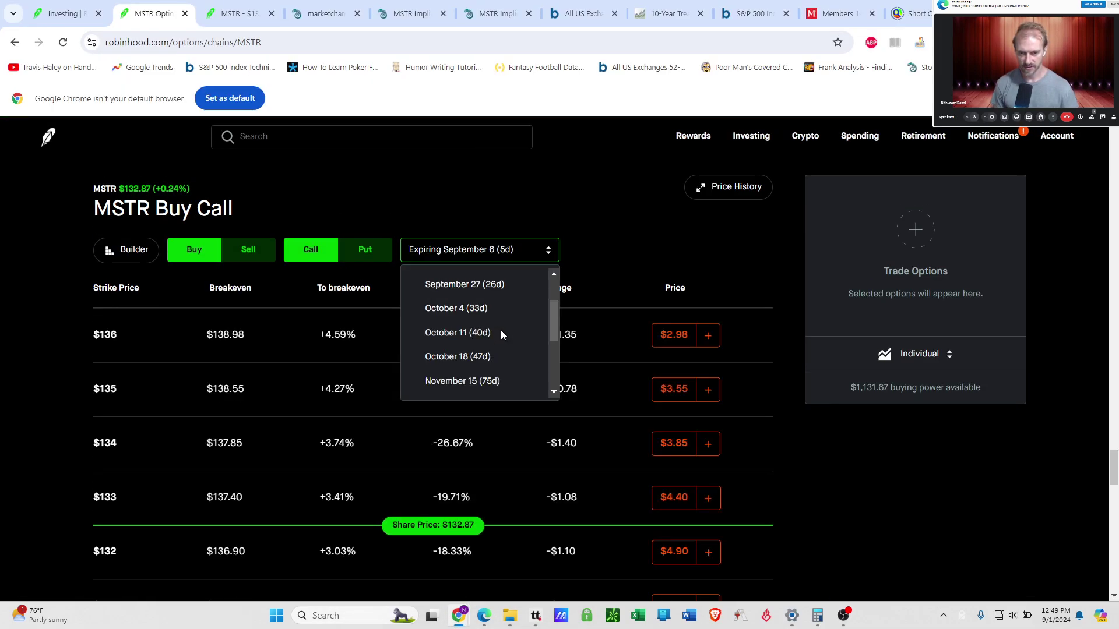
pyautogui.scroll(-1, 501, 335)
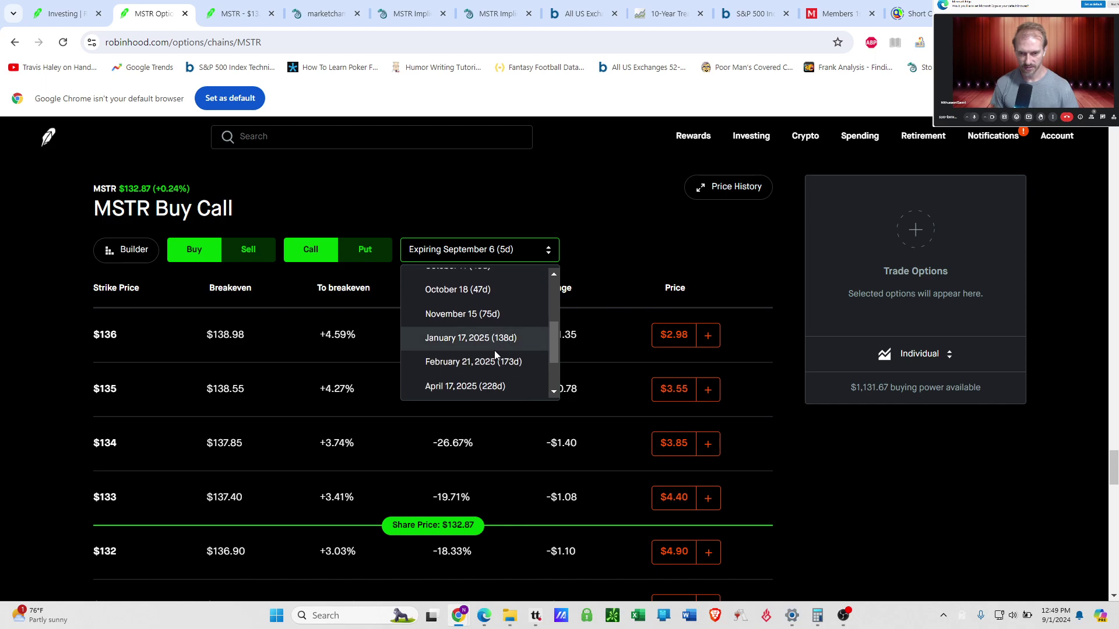
pyautogui.scroll(-1, 494, 350)
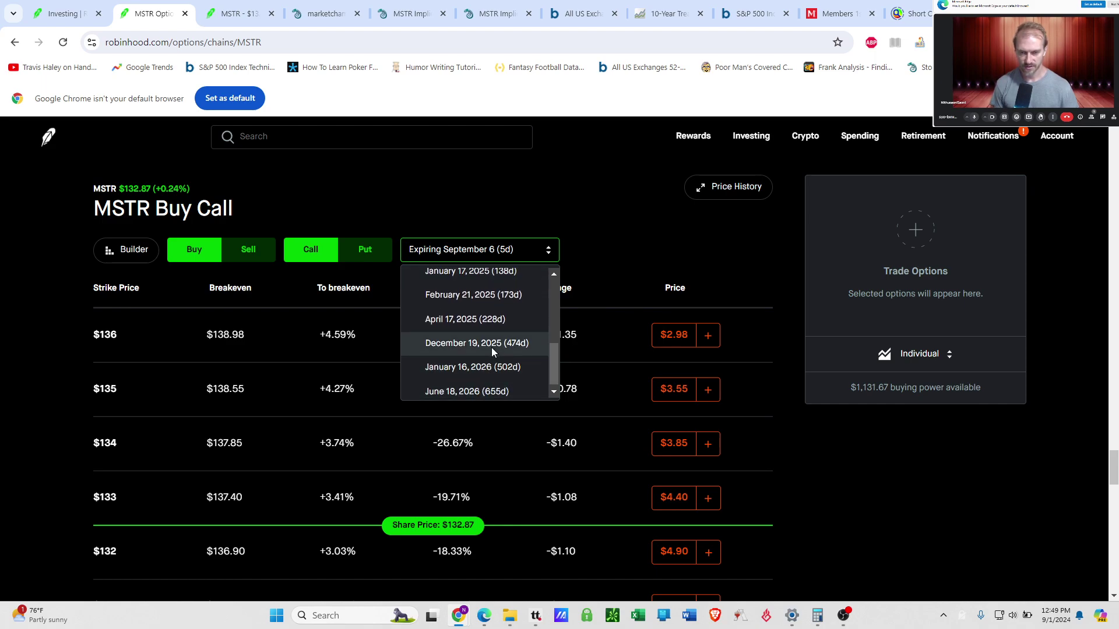
pyautogui.click(491, 345)
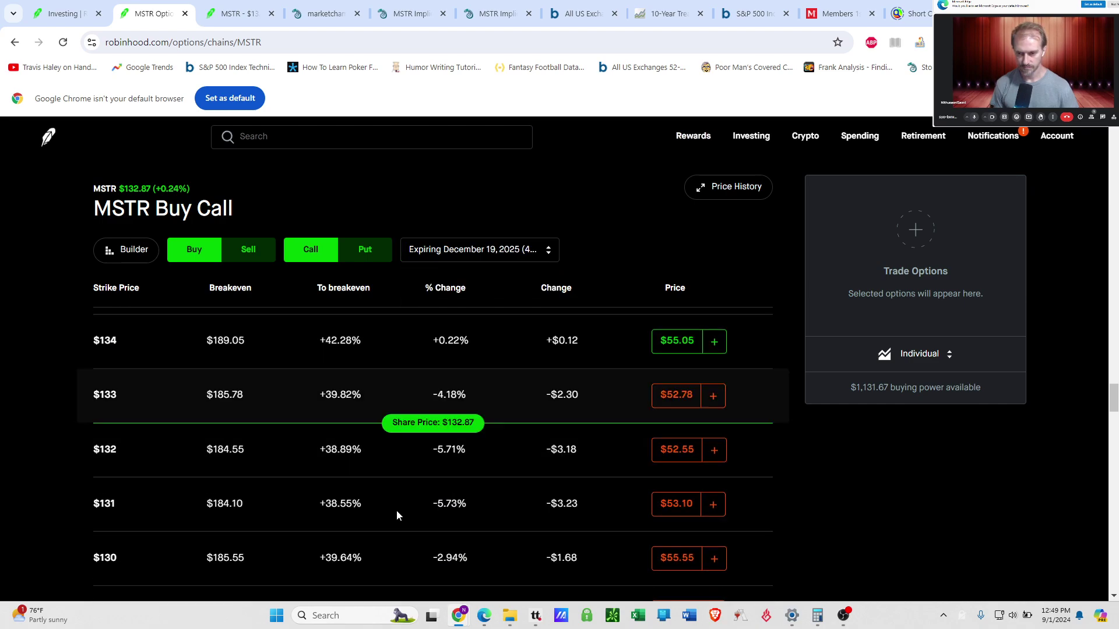
# Expand the $100 strike call in the chain and examine its quote details and Greeks, especially delta.
pyautogui.scroll(-15, 396, 511)
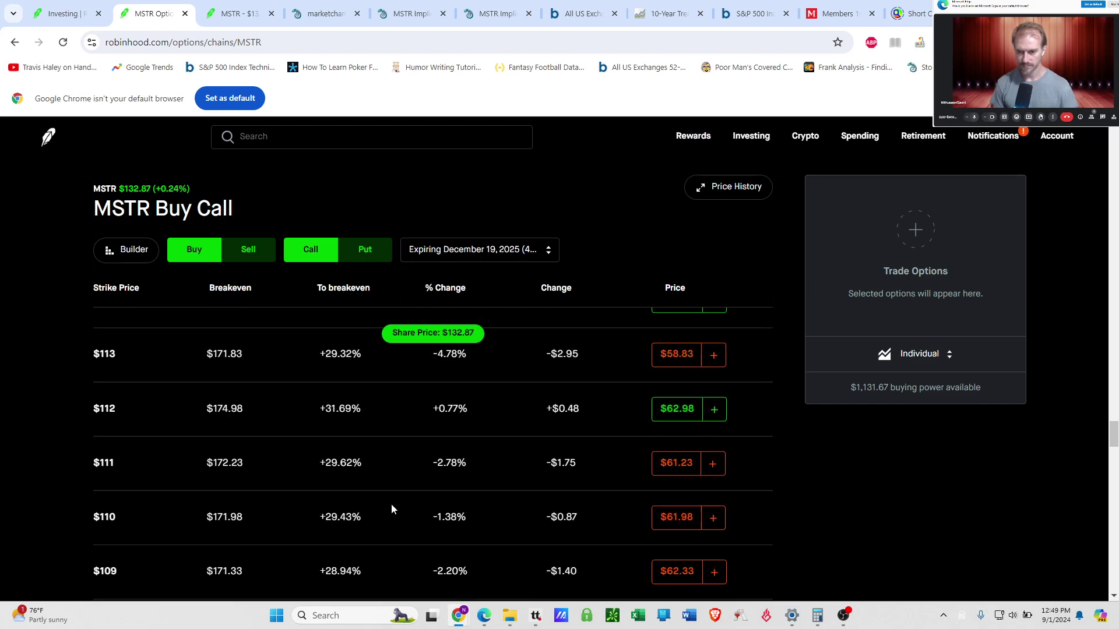
pyautogui.scroll(-7, 391, 510)
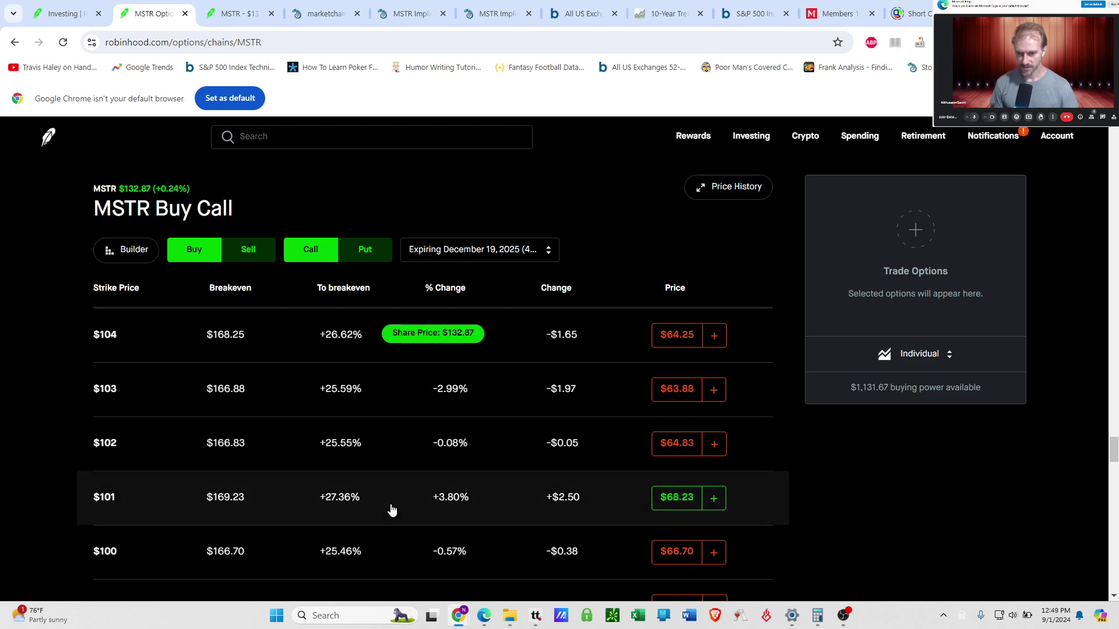
pyautogui.scroll(-2, 392, 508)
pyautogui.click(399, 471)
pyautogui.scroll(-1, 385, 471)
pyautogui.scroll(-1, 378, 472)
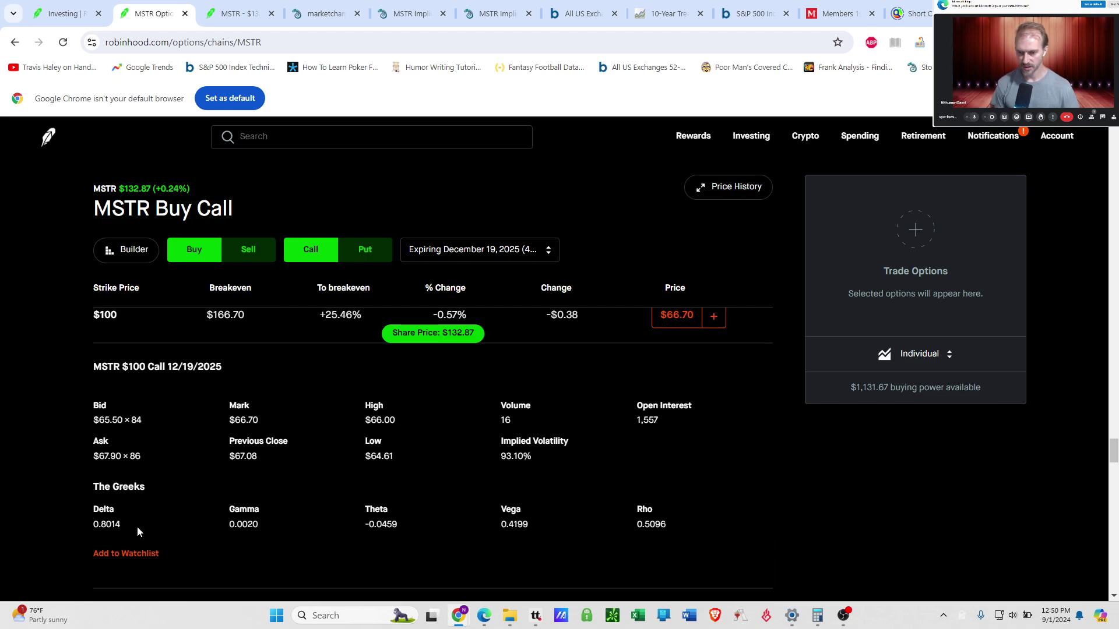
# Add the $100 call expiring 12/19/2025 to the order as a buy.
pyautogui.scroll(1, 193, 488)
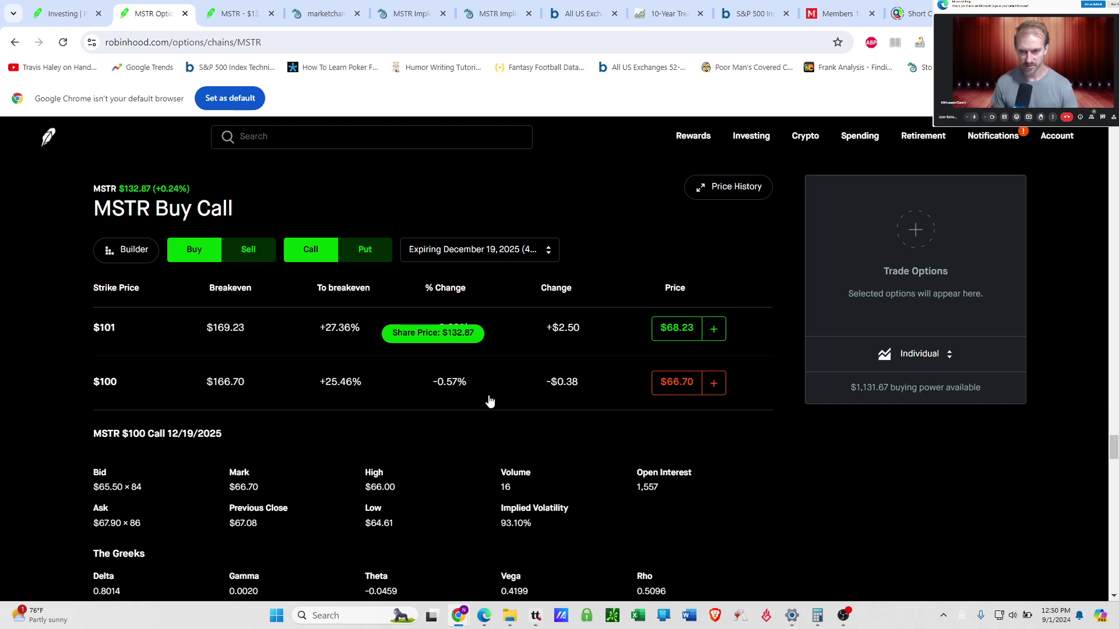
pyautogui.scroll(1, 150, 411)
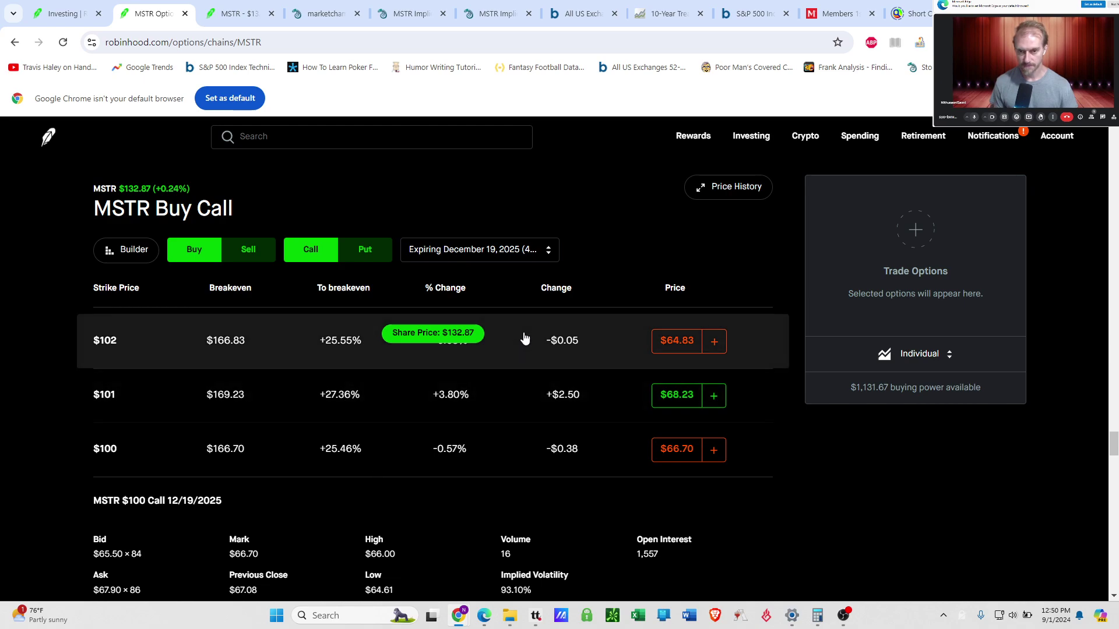
pyautogui.click(713, 449)
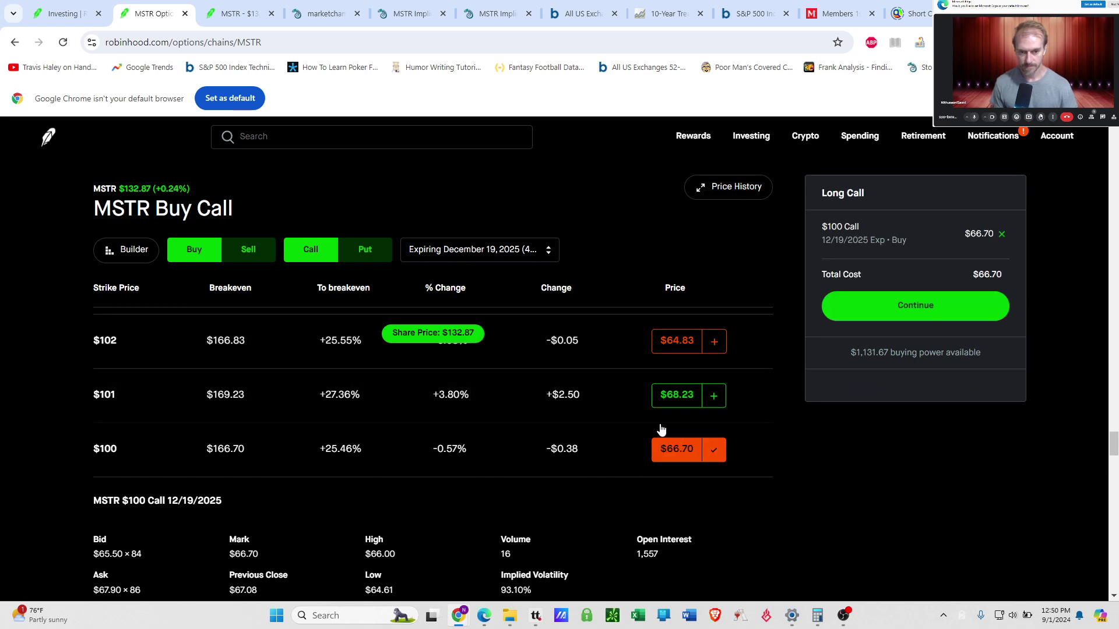
# Switch the MSTR option chain to selling calls that expire September 6.
pyautogui.click(248, 250)
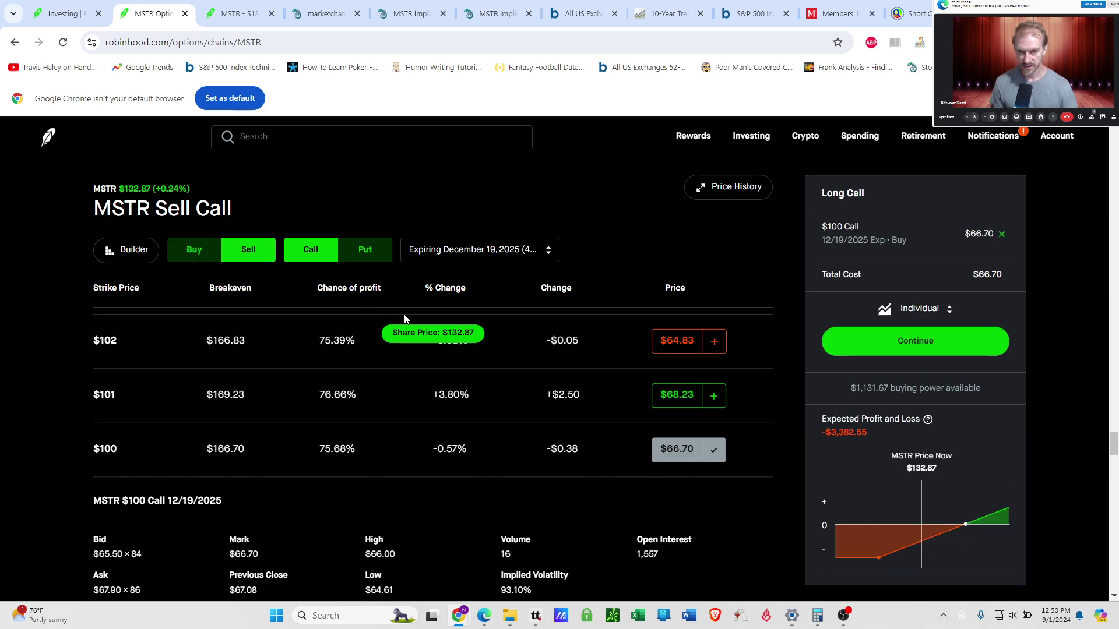
pyautogui.click(492, 251)
pyautogui.scroll(2, 514, 287)
pyautogui.scroll(5, 516, 287)
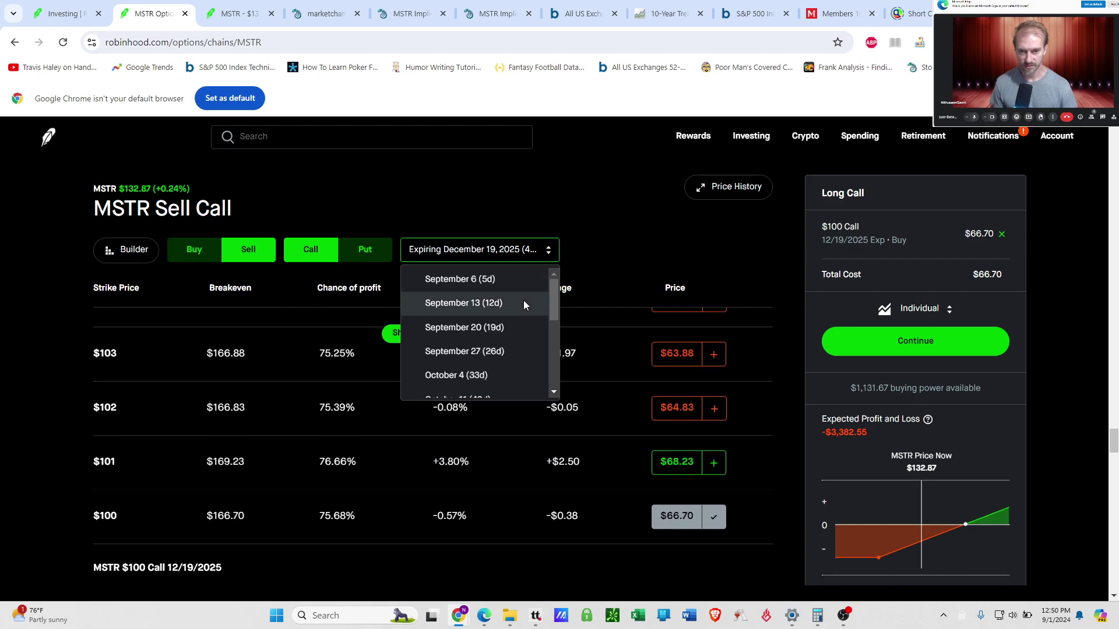
pyautogui.click(515, 275)
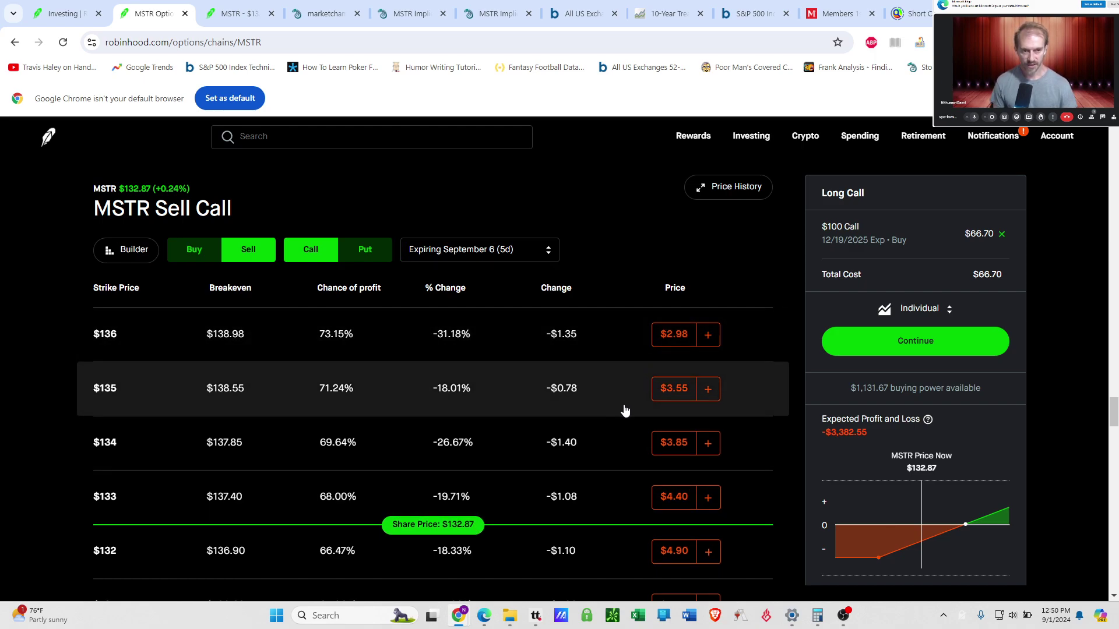
# Add the $150 call expiring 9/6 to the order as a sell alongside the long $100 call.
pyautogui.scroll(3, 451, 411)
pyautogui.scroll(6, 445, 413)
pyautogui.scroll(6, 373, 422)
pyautogui.scroll(1, 373, 421)
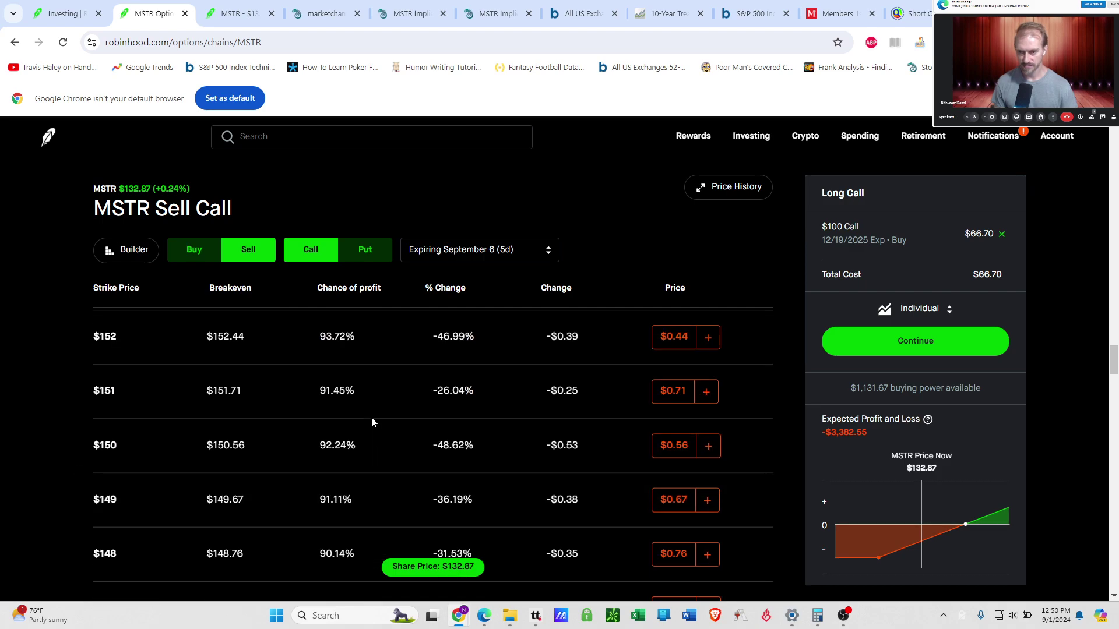
pyautogui.scroll(-1, 373, 422)
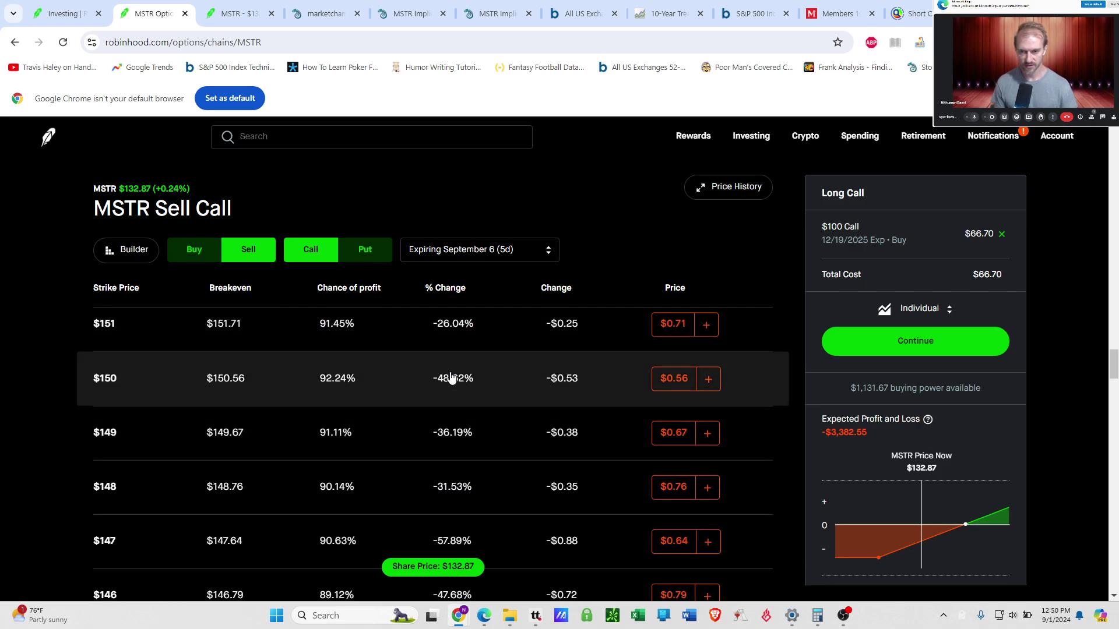
pyautogui.click(708, 379)
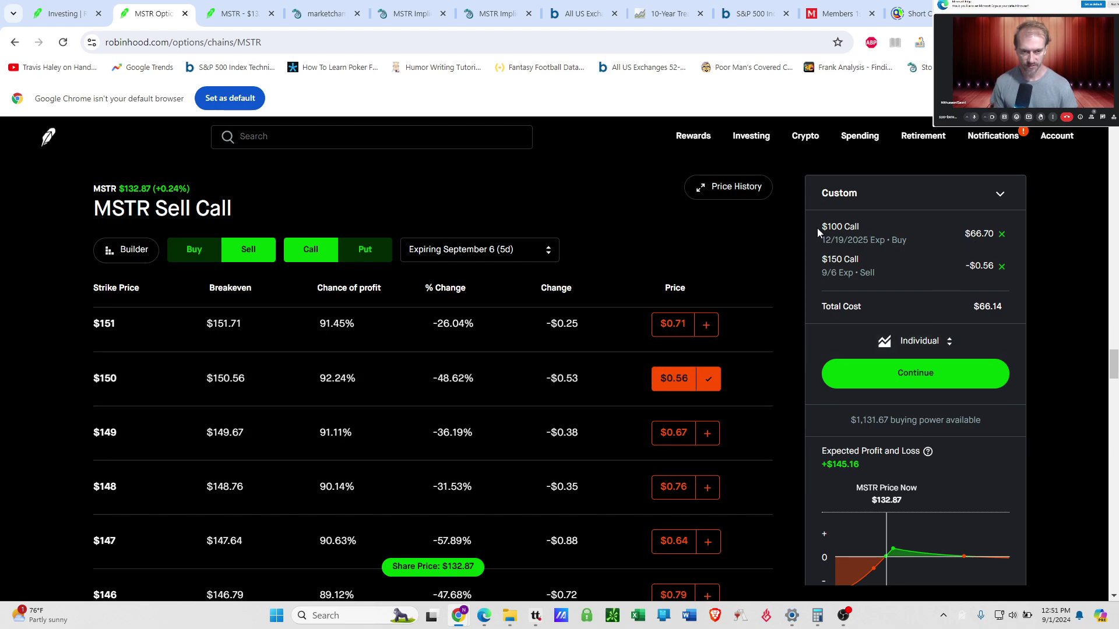
# Remove the $150 short call from the order and look over the higher weekly strikes around $165.
pyautogui.click(709, 379)
pyautogui.scroll(5, 431, 408)
pyautogui.scroll(10, 422, 409)
pyautogui.scroll(-3, 424, 410)
pyautogui.scroll(-1, 426, 410)
pyautogui.scroll(1, 420, 431)
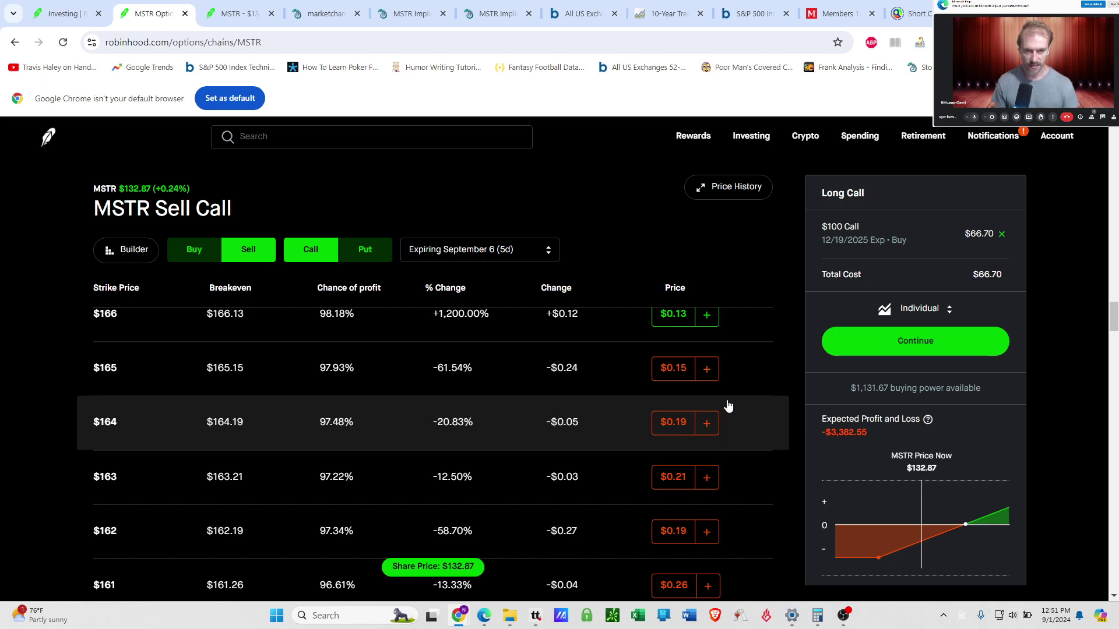
# Return the chain to buying calls expiring December 19, 2025, and remove the $100 call from the order.
pyautogui.click(525, 253)
pyautogui.scroll(-3, 495, 330)
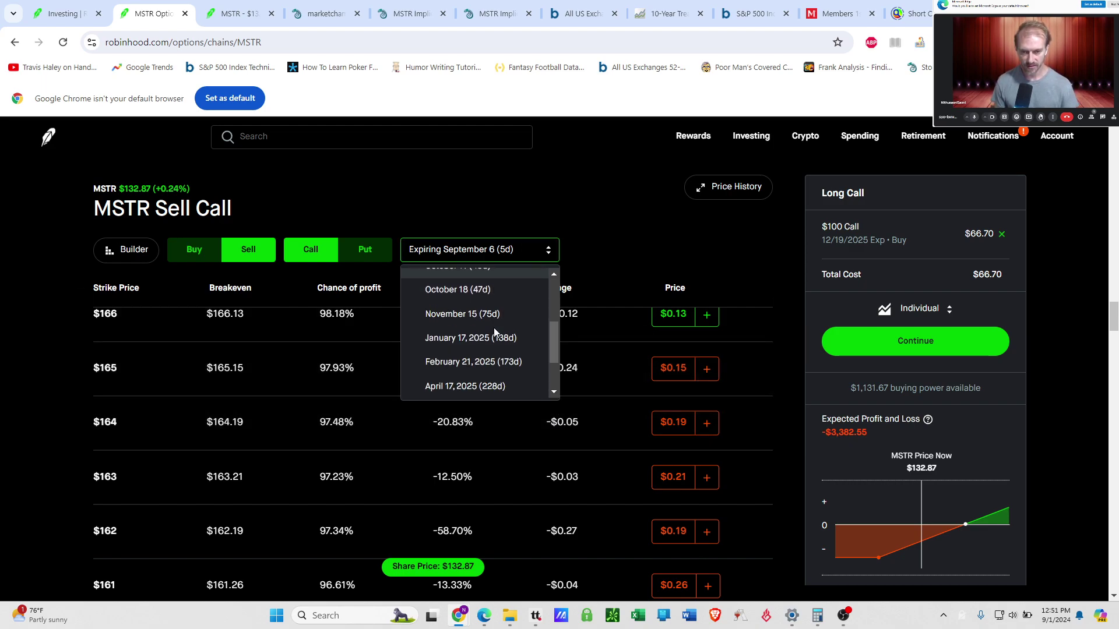
pyautogui.scroll(-3, 489, 341)
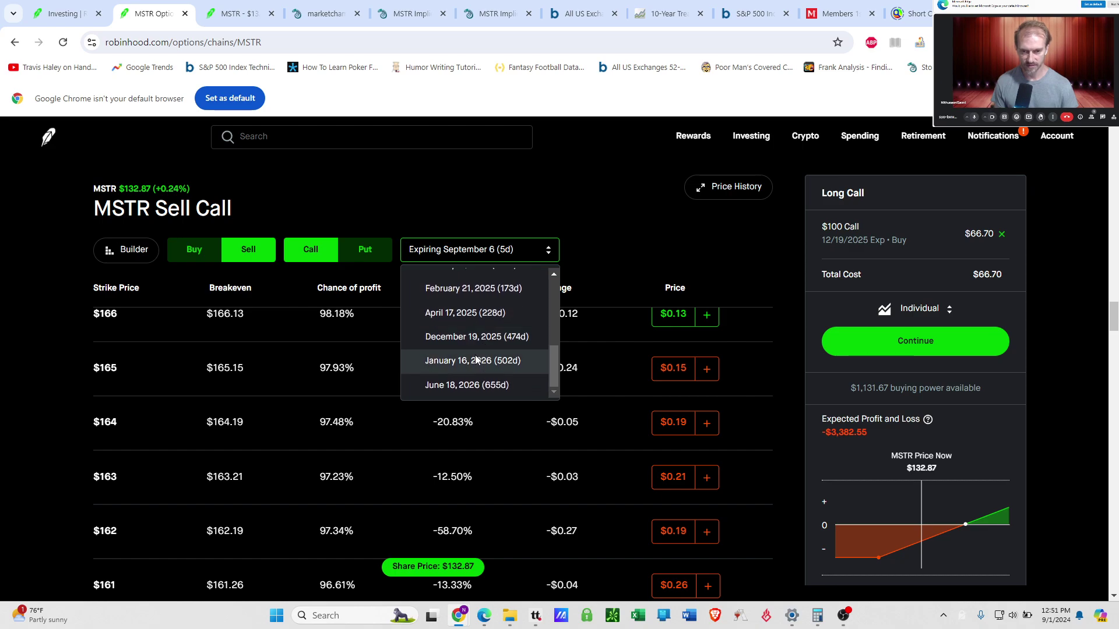
pyautogui.click(485, 339)
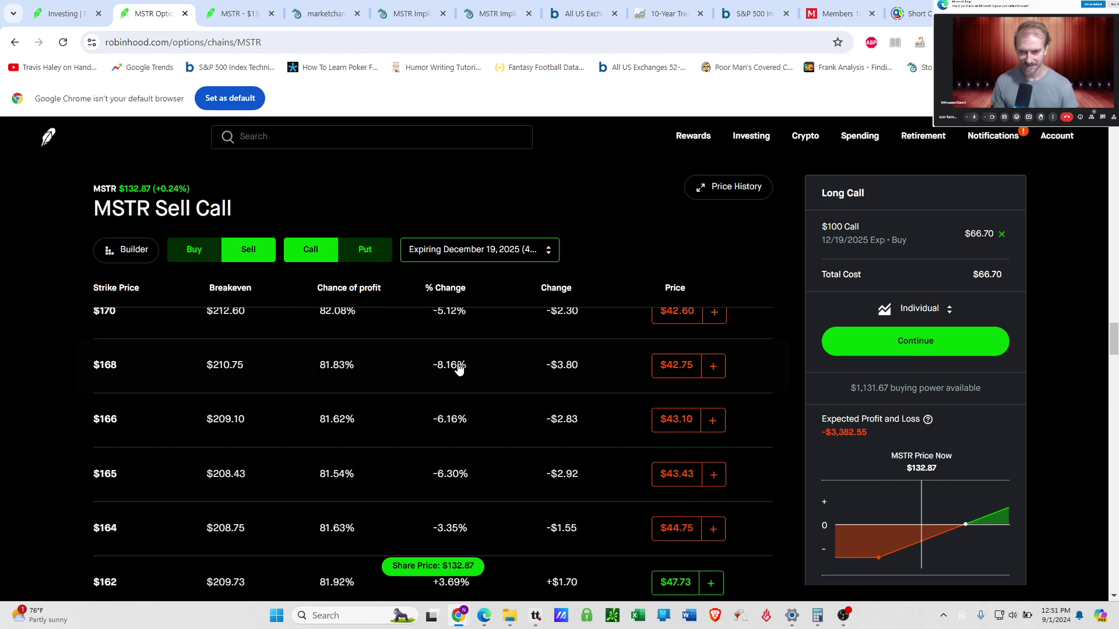
pyautogui.click(207, 259)
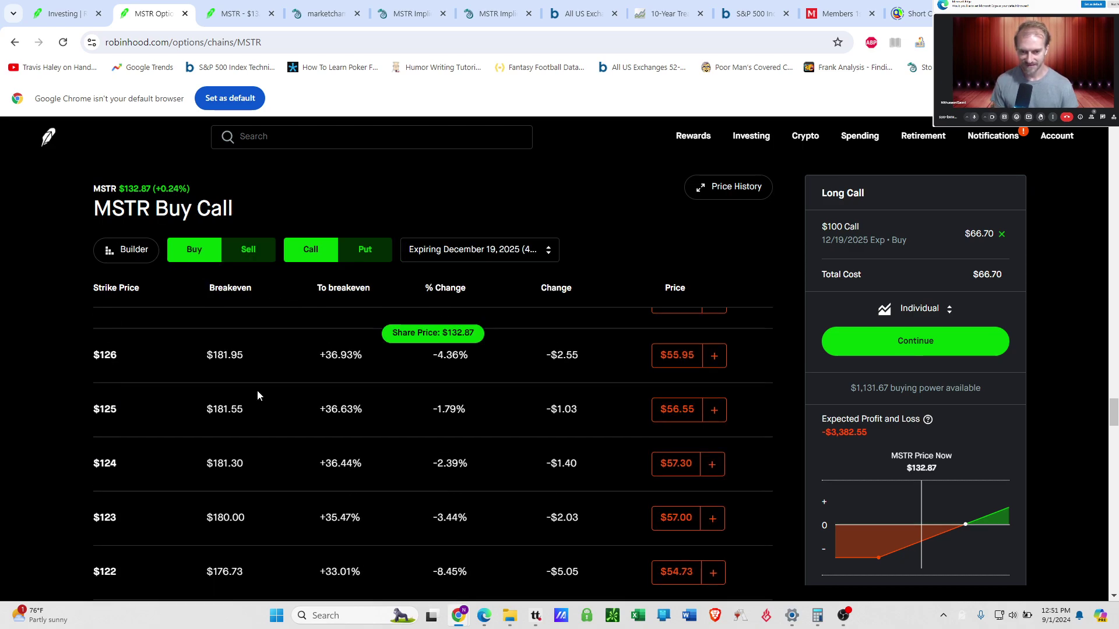
pyautogui.scroll(3, 250, 402)
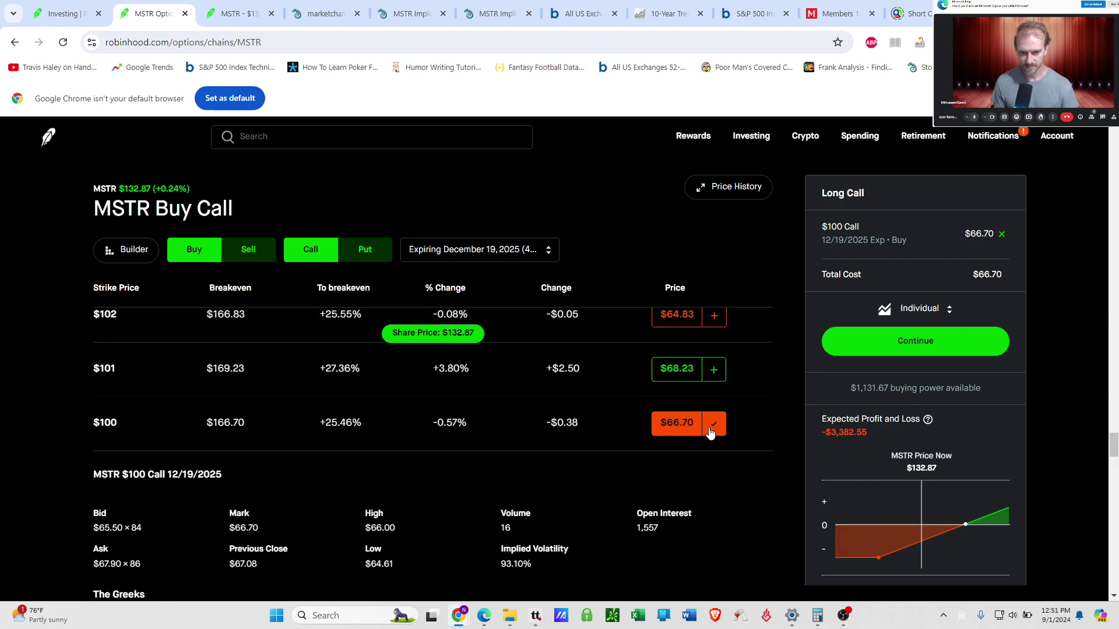
pyautogui.click(710, 430)
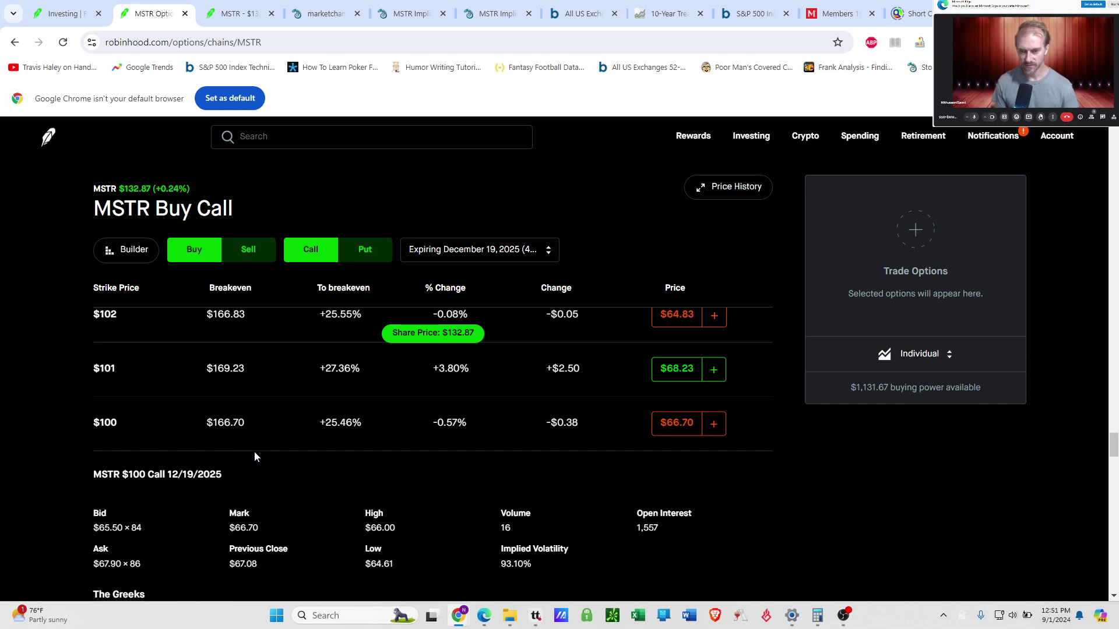
# Expand the $90 strike call expiring December 19, 2025, and examine its quote details and Greeks.
pyautogui.scroll(-9, 278, 461)
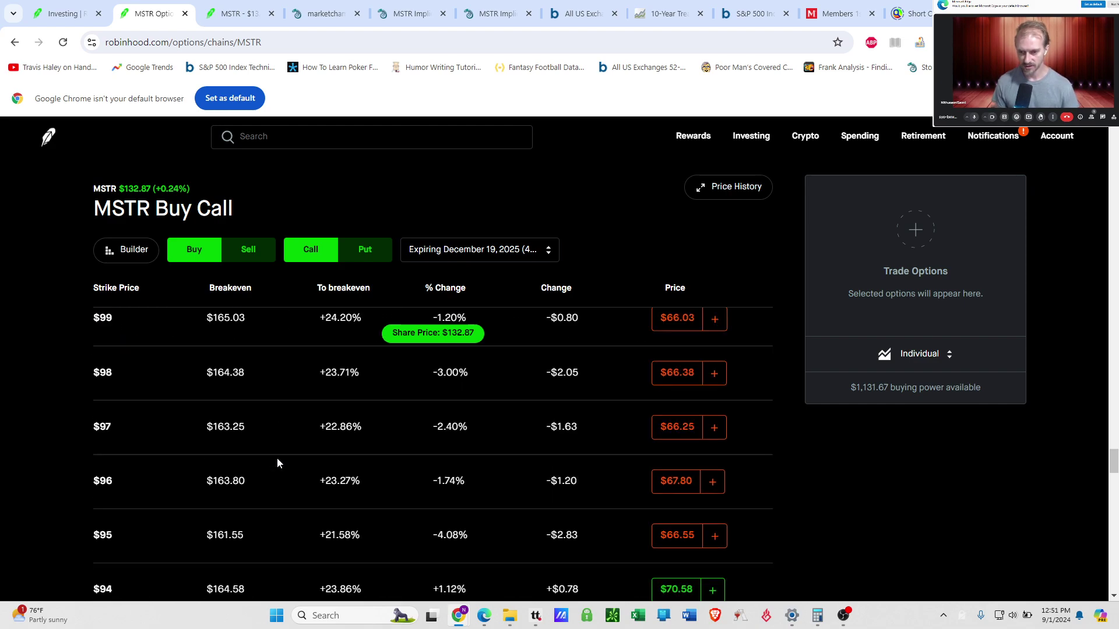
pyautogui.scroll(-7, 277, 463)
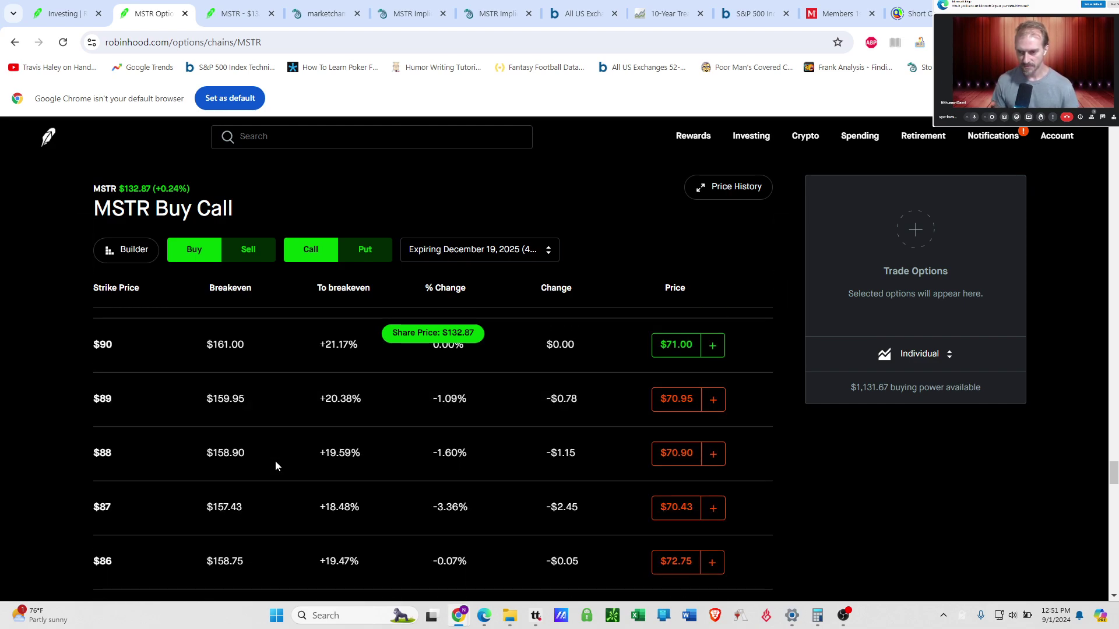
pyautogui.scroll(2, 276, 466)
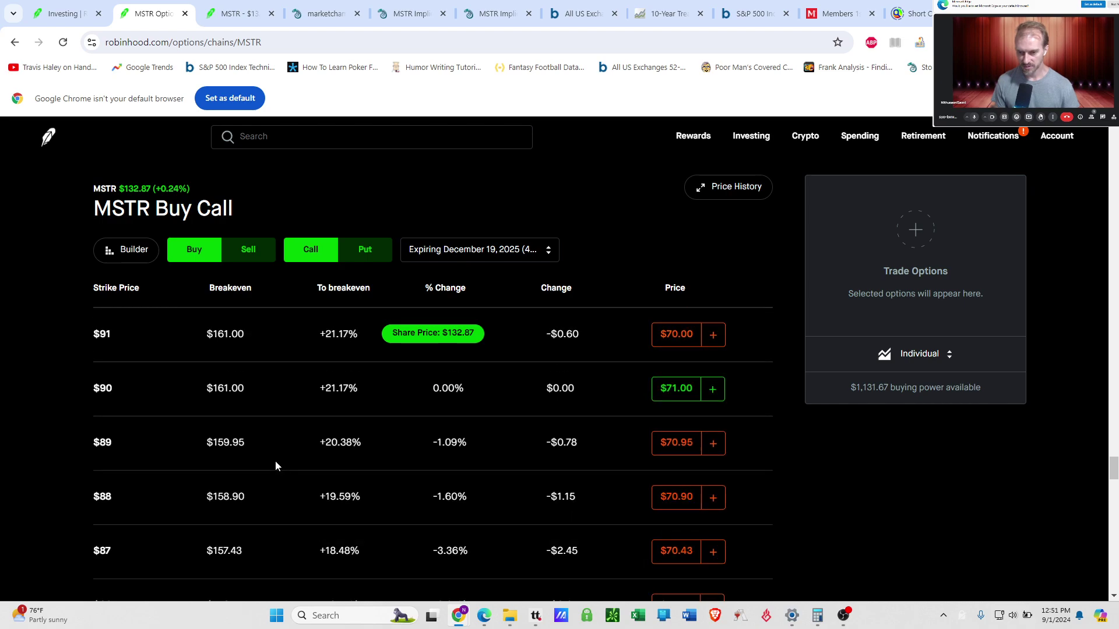
pyautogui.click(316, 405)
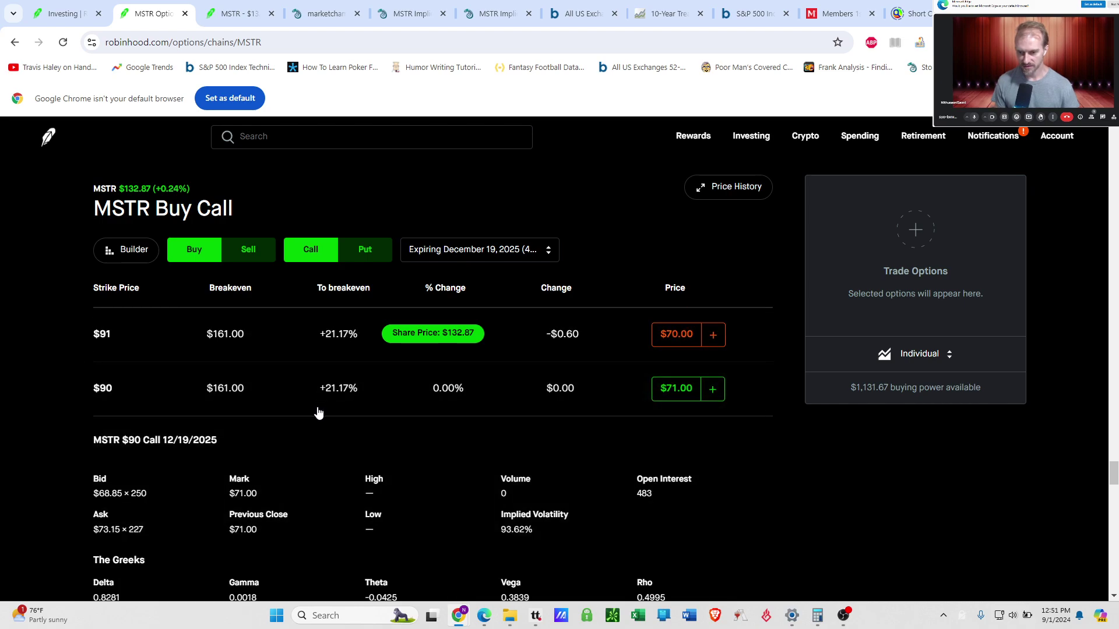
pyautogui.scroll(1, 317, 407)
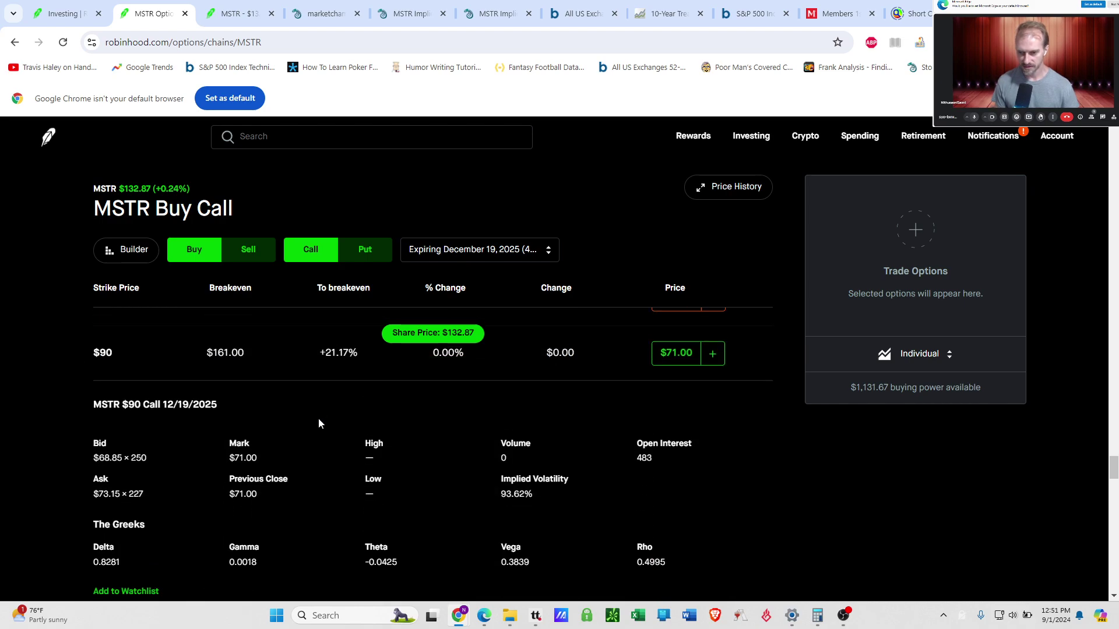
# Collapse the $90 call, then expand the $75 strike call and examine its bid, ask and delta.
pyautogui.click(322, 368)
pyautogui.scroll(-2, 324, 414)
pyautogui.scroll(-10, 318, 431)
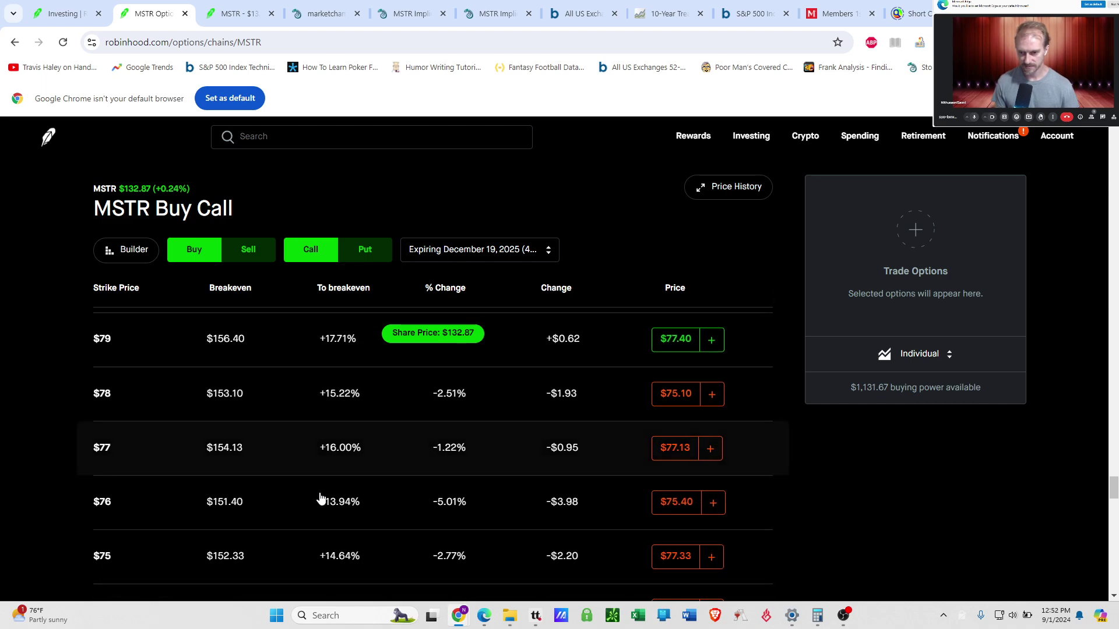
pyautogui.click(313, 466)
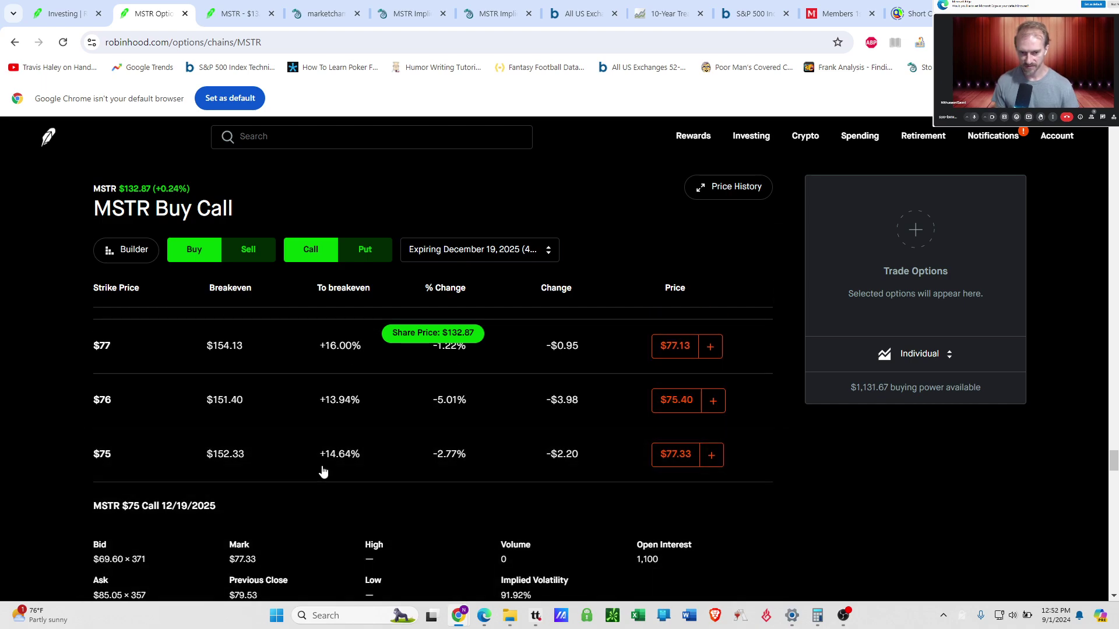
pyautogui.scroll(1, 325, 466)
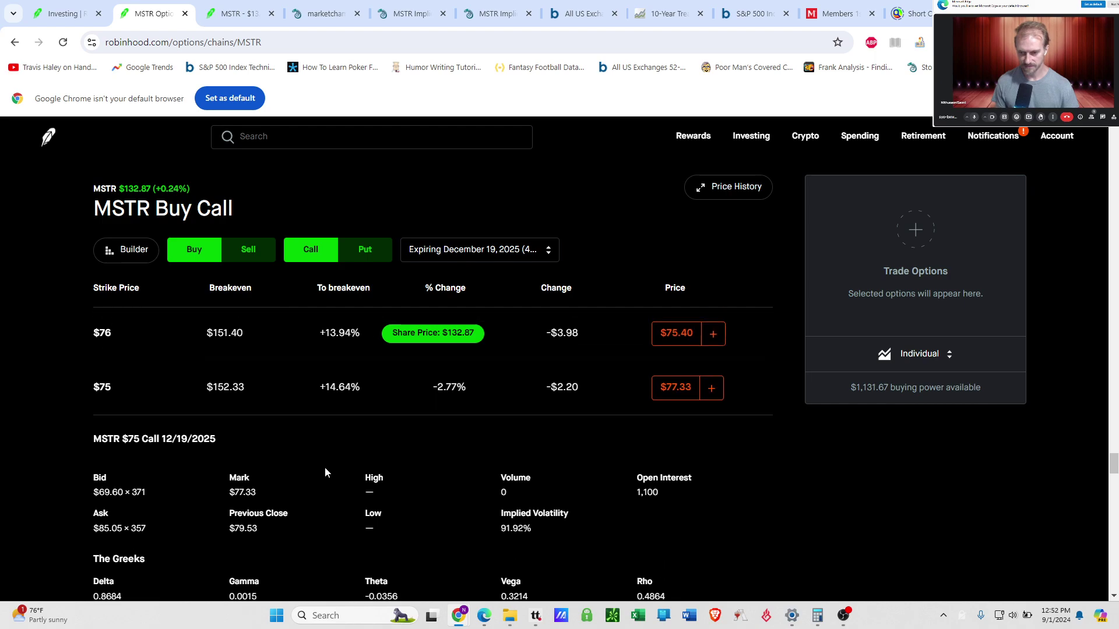
pyautogui.scroll(-1, 324, 472)
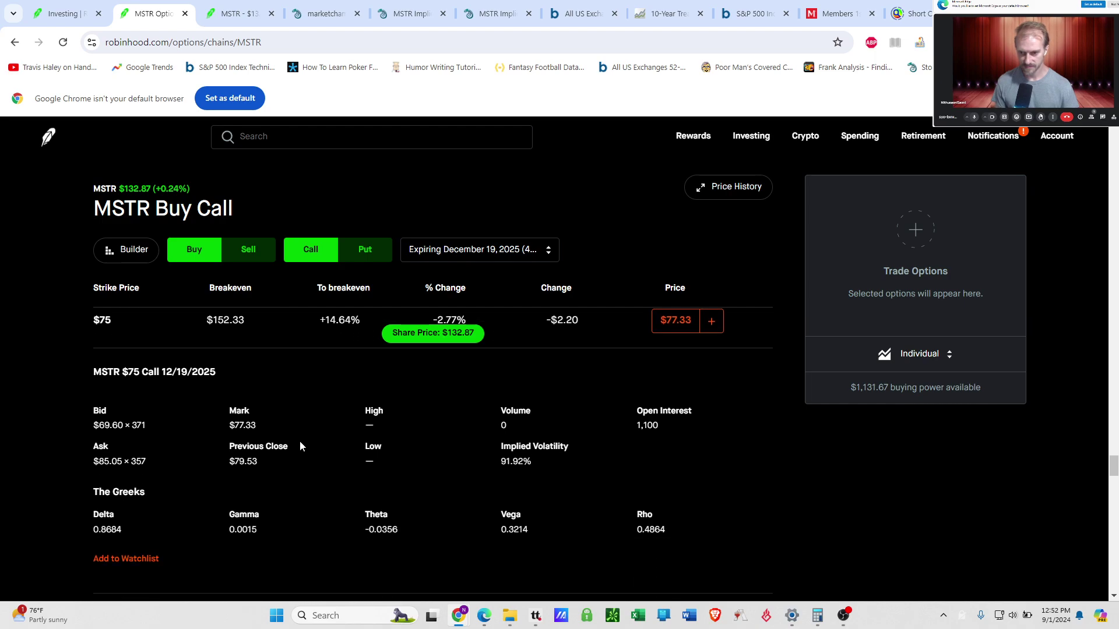
# Collapse the $75 call, then expand the $60 strike call and examine its price and delta.
pyautogui.click(236, 345)
pyautogui.scroll(-5, 234, 355)
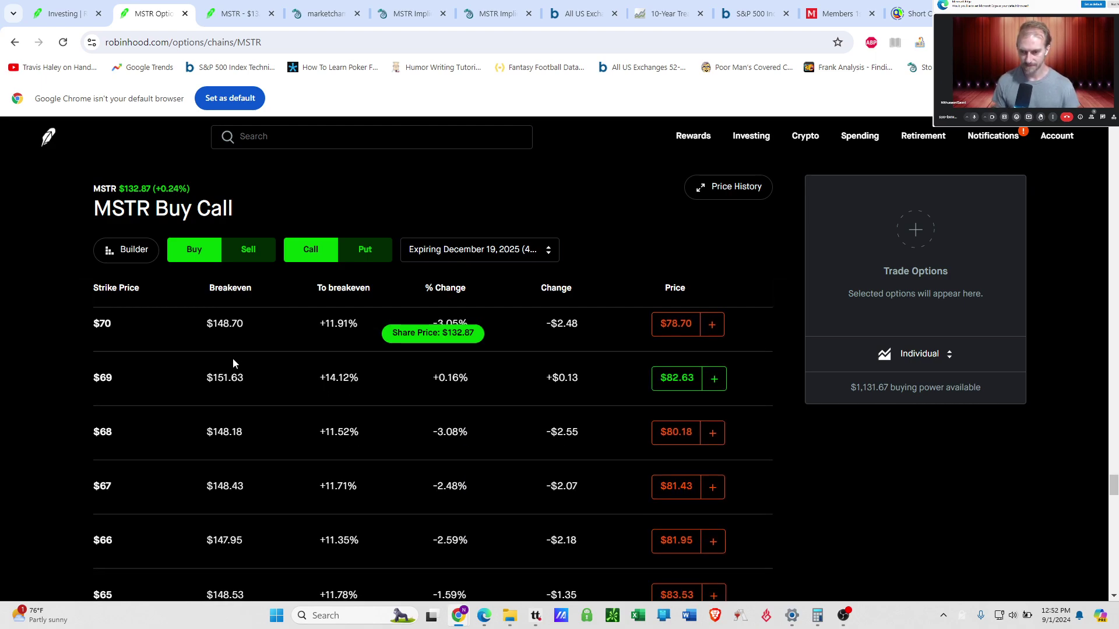
pyautogui.scroll(-5, 222, 463)
pyautogui.scroll(-3, 222, 458)
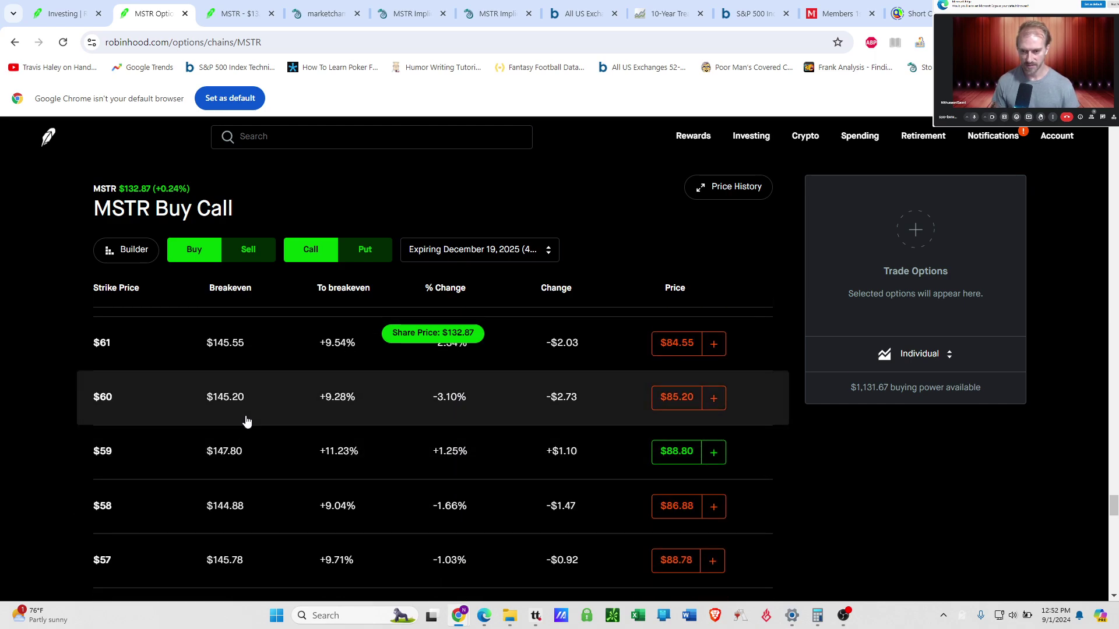
pyautogui.click(246, 419)
pyautogui.scroll(1, 256, 417)
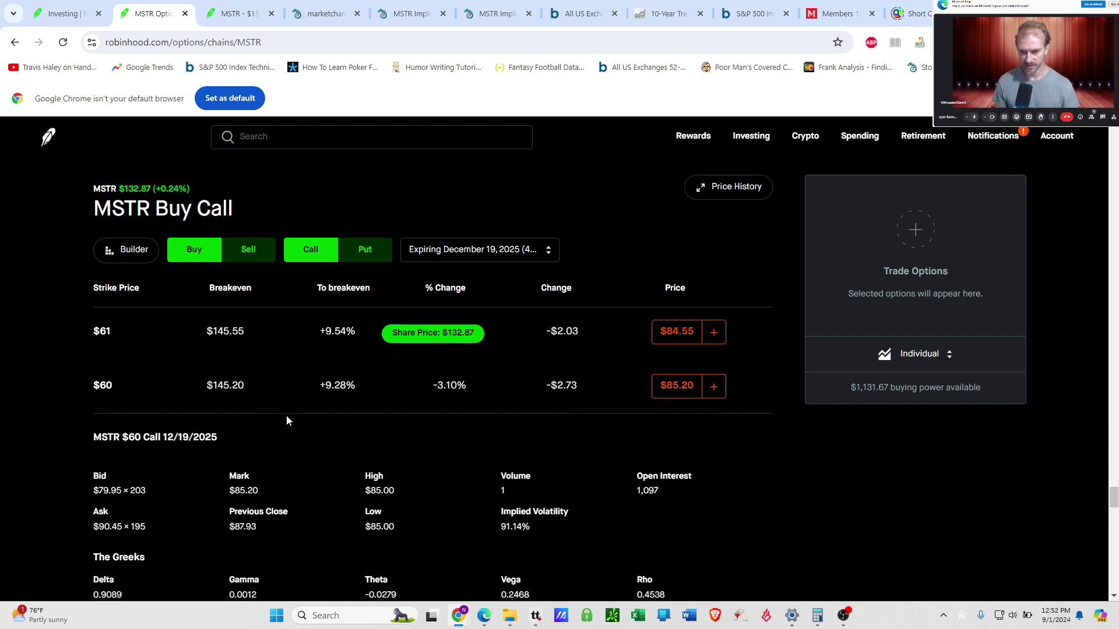
pyautogui.scroll(-1, 285, 415)
pyautogui.scroll(1, 244, 431)
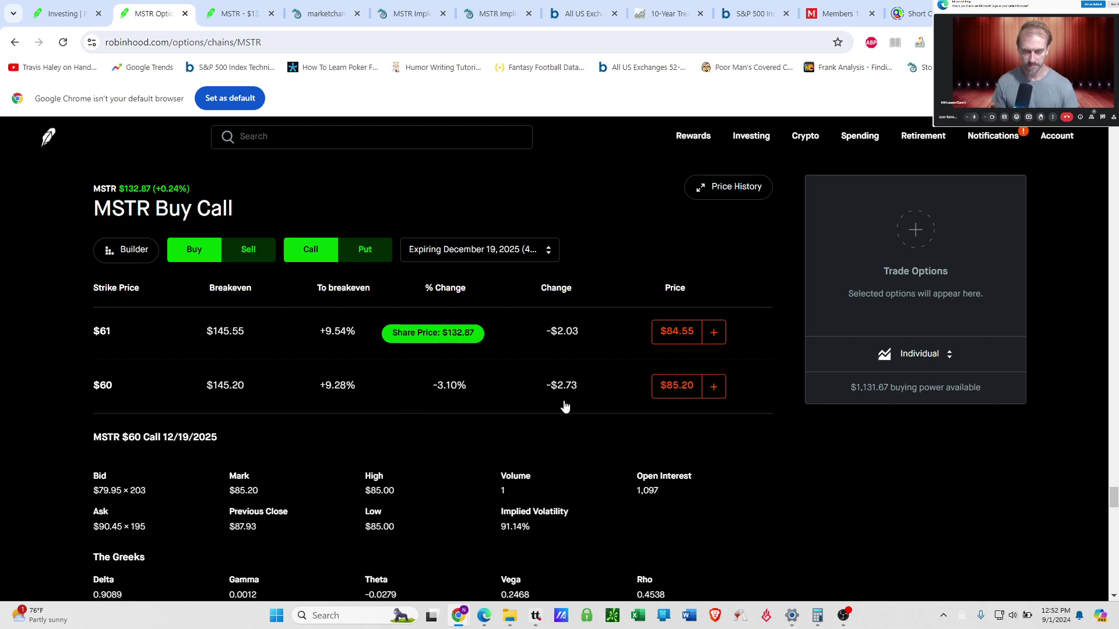
# Add the $60 call to the order, remove it again and collapse its details.
pyautogui.click(714, 389)
pyautogui.click(714, 390)
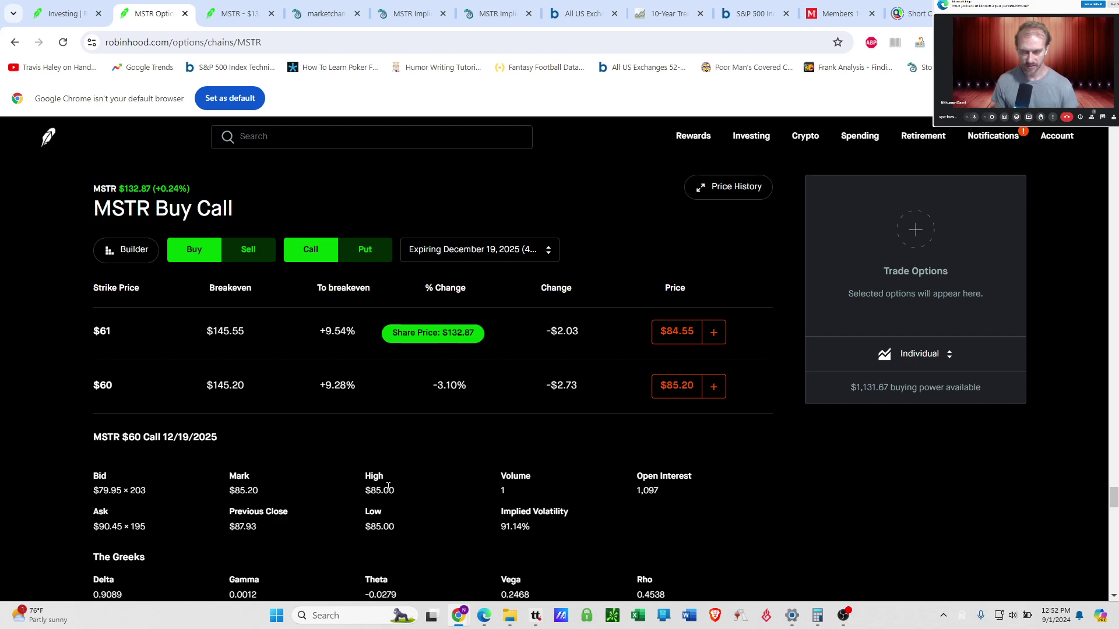
pyautogui.click(389, 392)
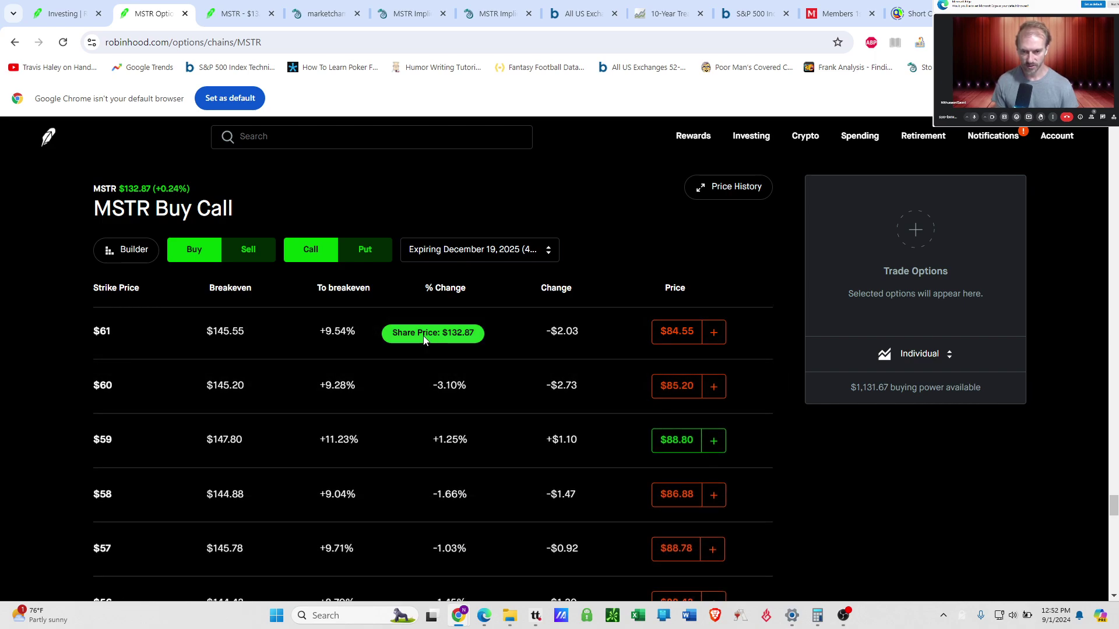
# Bring the chain back to the current share price and change the expiration to January 17, 2025.
pyautogui.click(423, 336)
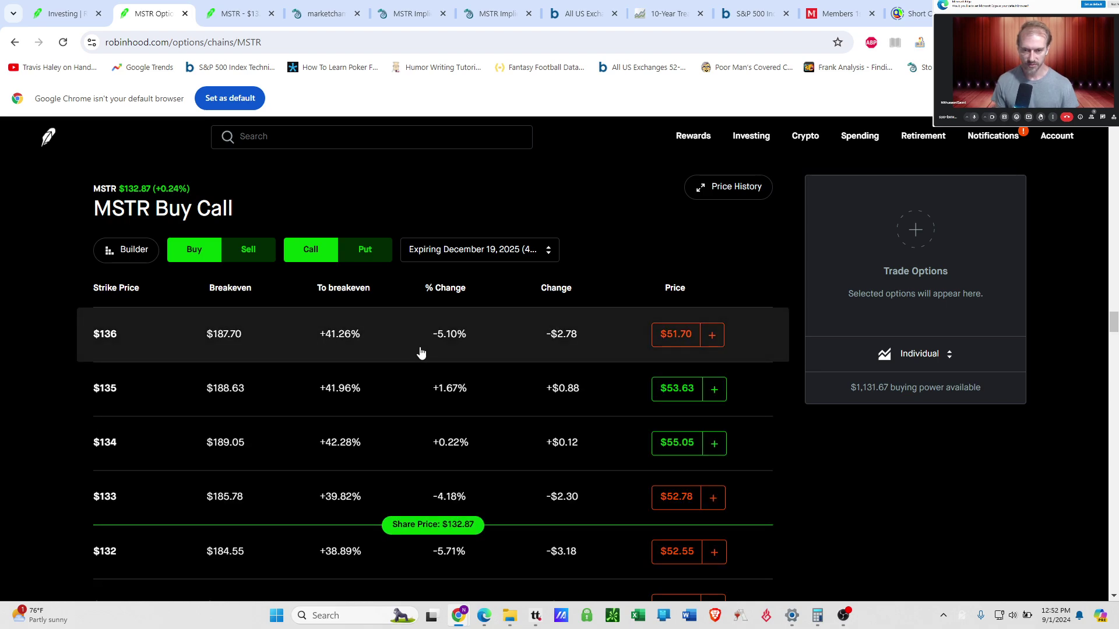
pyautogui.scroll(-3, 362, 490)
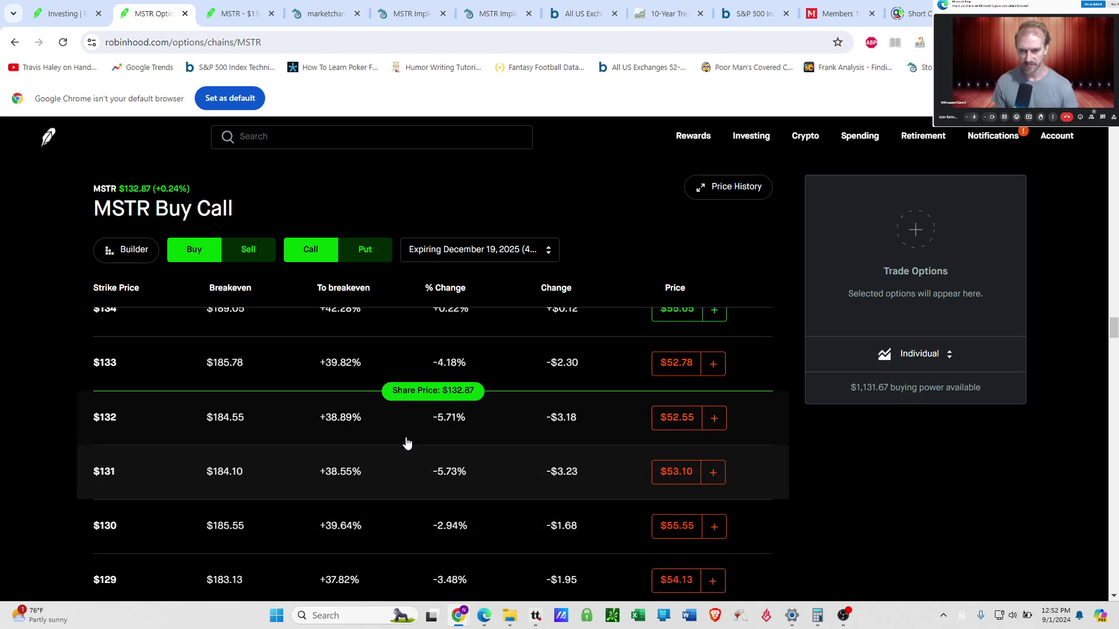
pyautogui.scroll(1, 434, 415)
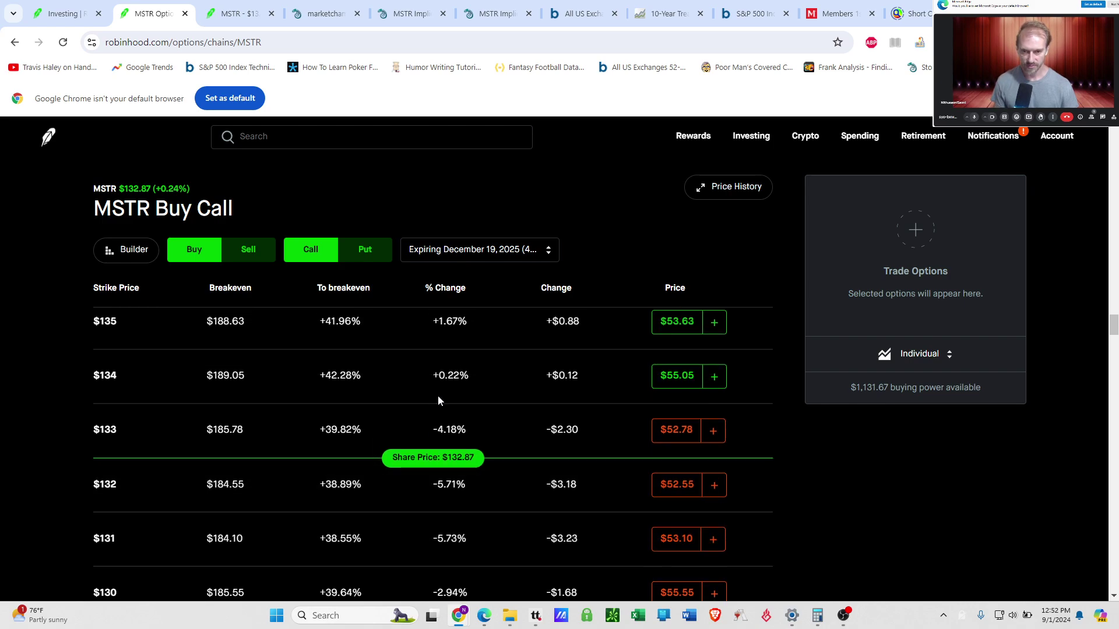
pyautogui.click(493, 244)
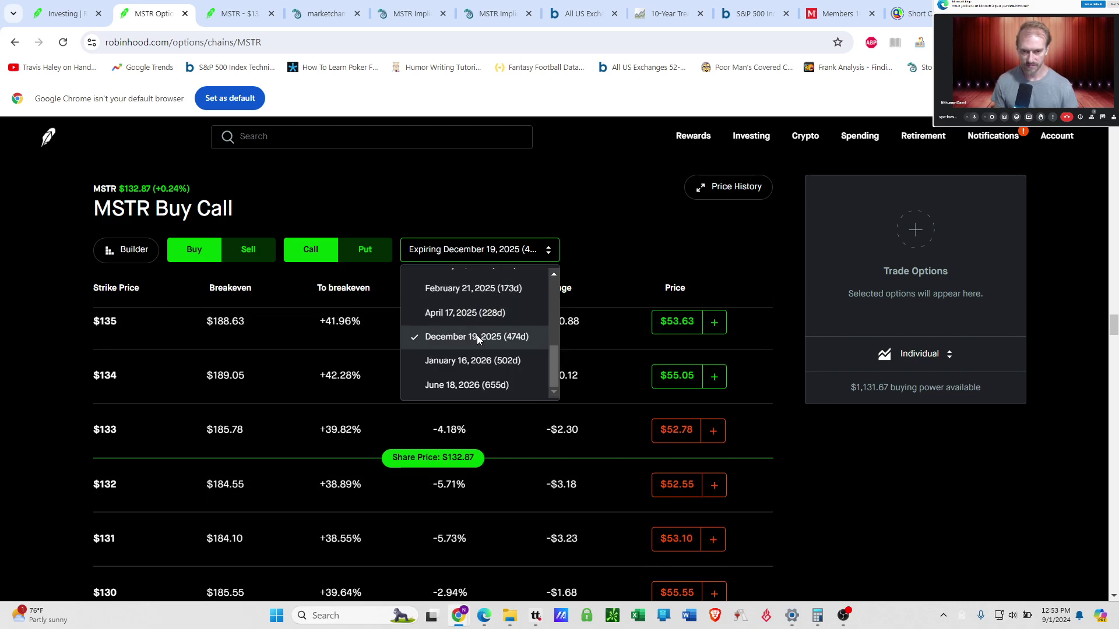
pyautogui.scroll(1, 516, 341)
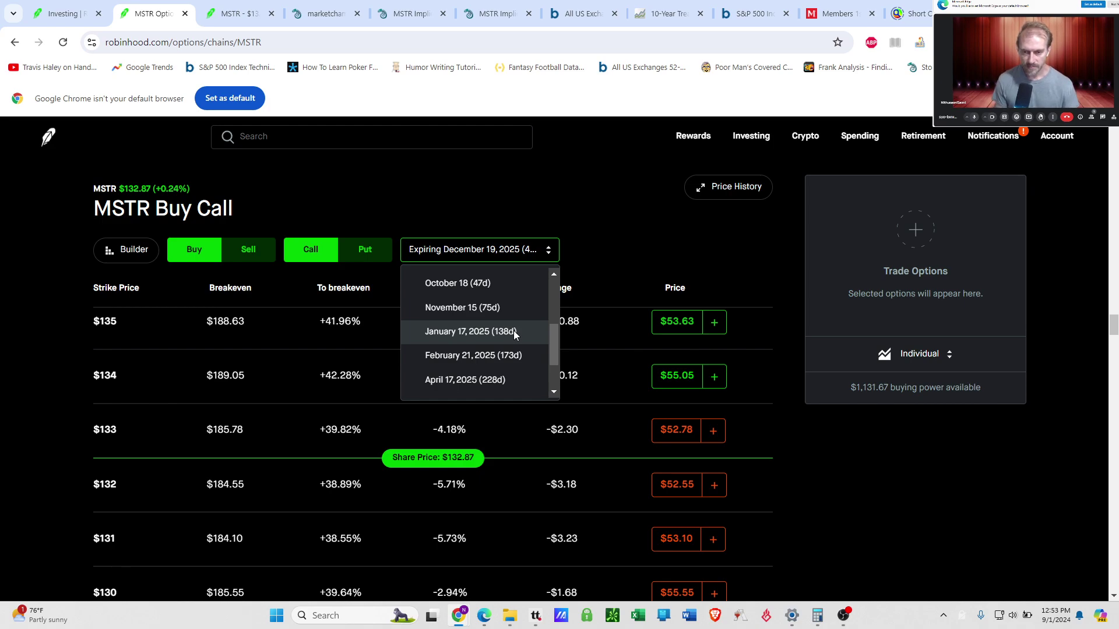
pyautogui.click(513, 332)
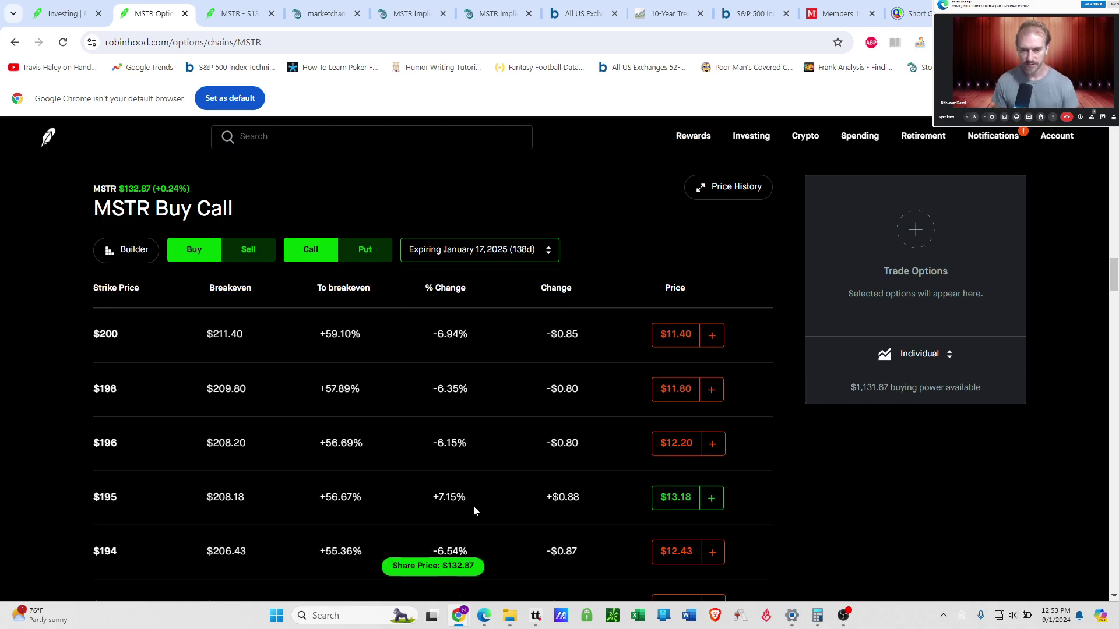
# Expand the $100 strike call expiring January 17, 2025, and examine its price and Greeks.
pyautogui.scroll(-5, 456, 533)
pyautogui.scroll(-20, 456, 533)
pyautogui.scroll(-12, 453, 468)
pyautogui.scroll(-1, 453, 473)
pyautogui.scroll(-2, 610, 451)
pyautogui.scroll(2, 632, 446)
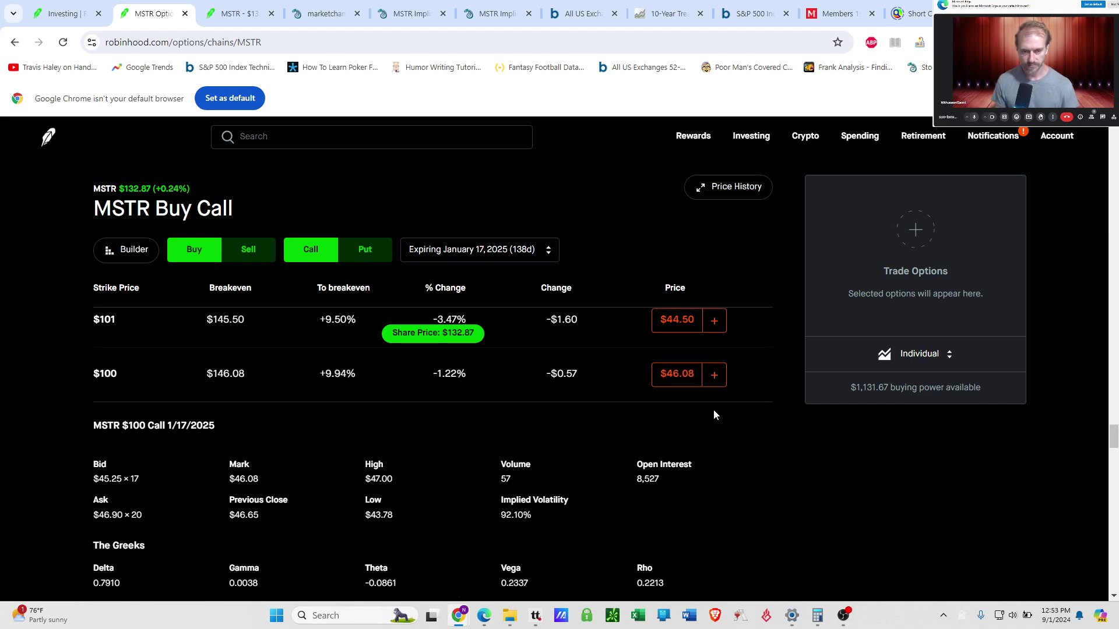
# Change the expiration to November 15 and examine the price and Greeks of the $100 strike call.
pyautogui.click(715, 377)
pyautogui.click(716, 378)
pyautogui.click(508, 249)
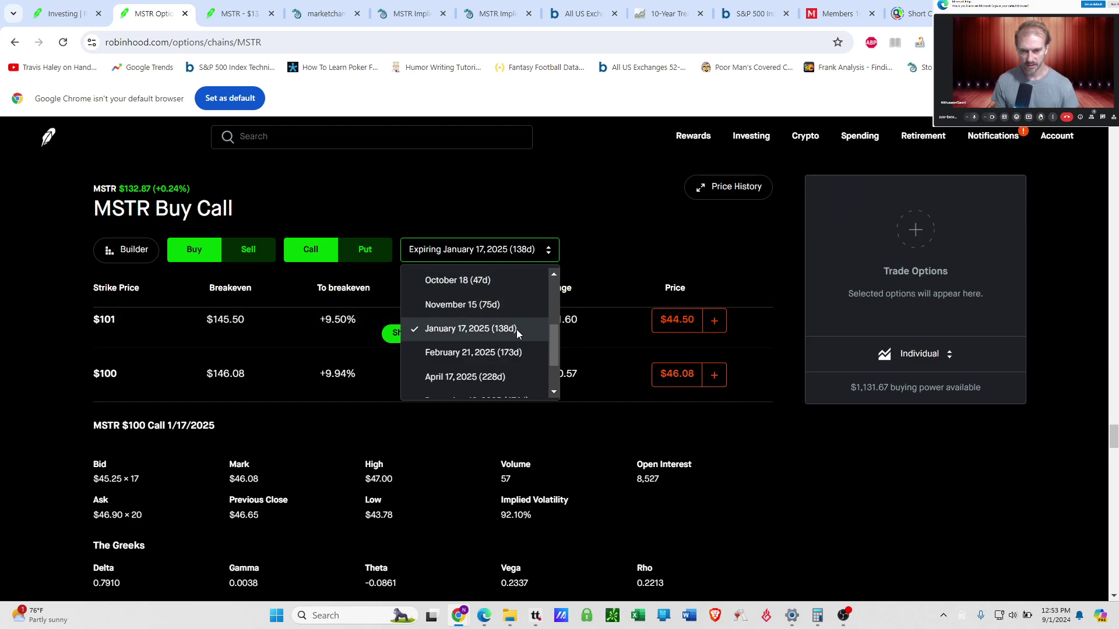
pyautogui.click(493, 303)
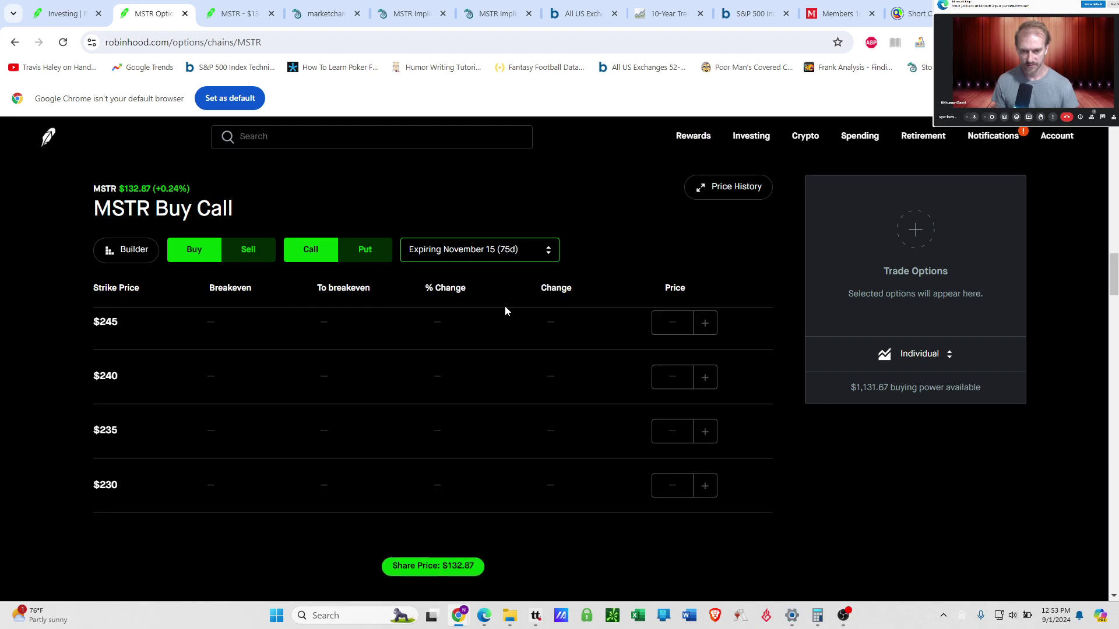
pyautogui.scroll(-10, 497, 348)
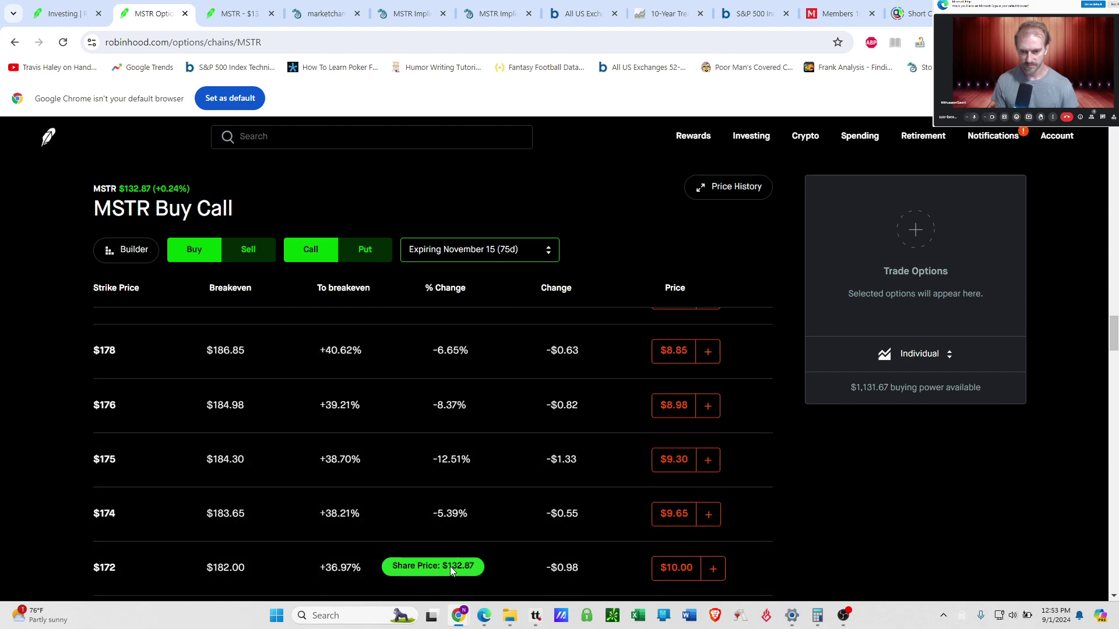
pyautogui.scroll(-15, 449, 524)
pyautogui.scroll(-20, 439, 464)
pyautogui.scroll(-4, 434, 466)
pyautogui.scroll(-2, 431, 478)
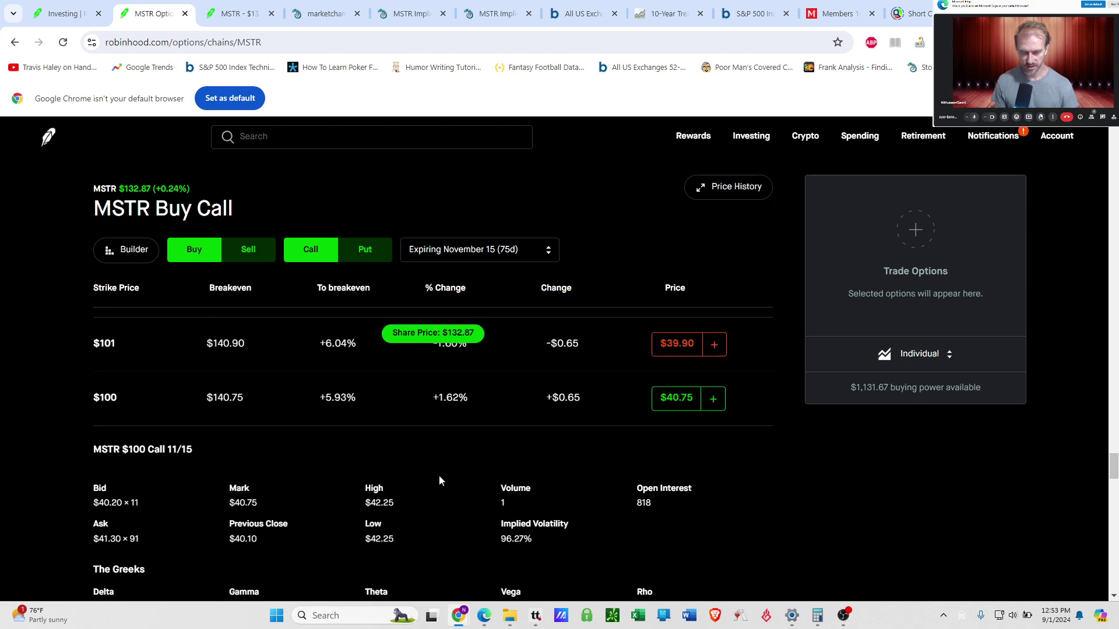
pyautogui.scroll(-1, 654, 472)
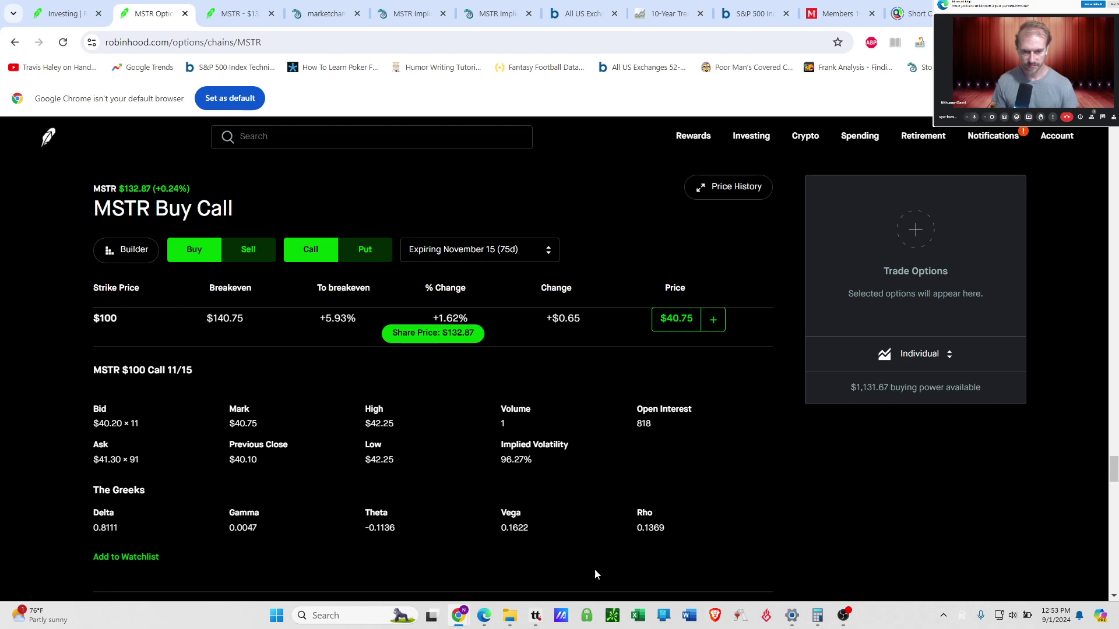
# Switch to Calculator, clear the previous calculation, divide 600 by 8, and return to the MSTR option chain.
pyautogui.click(816, 616)
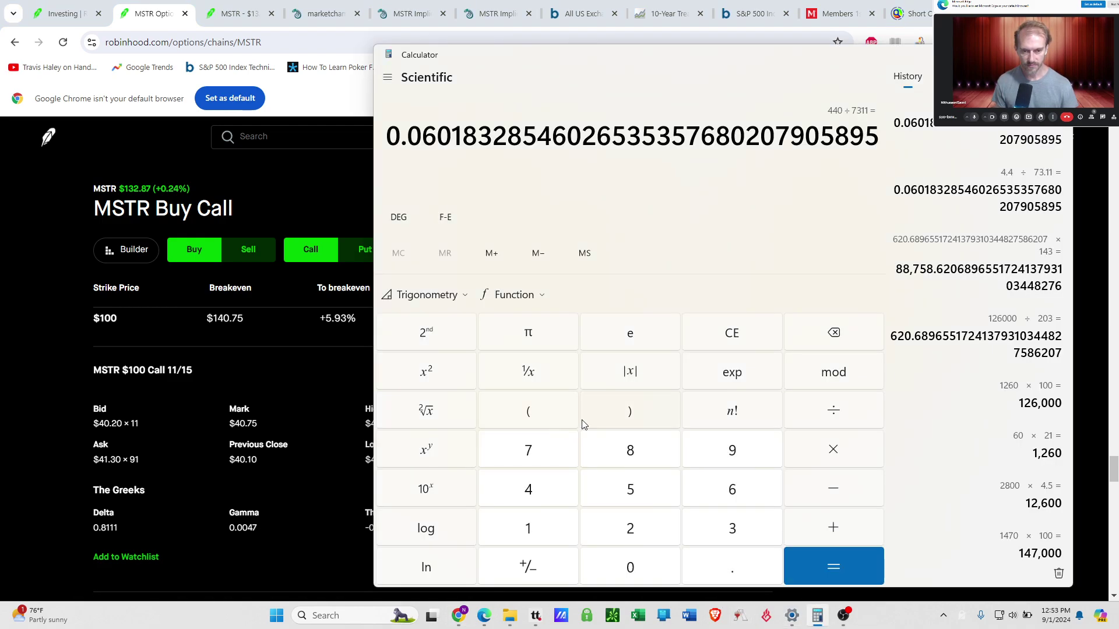
pyautogui.click(726, 337)
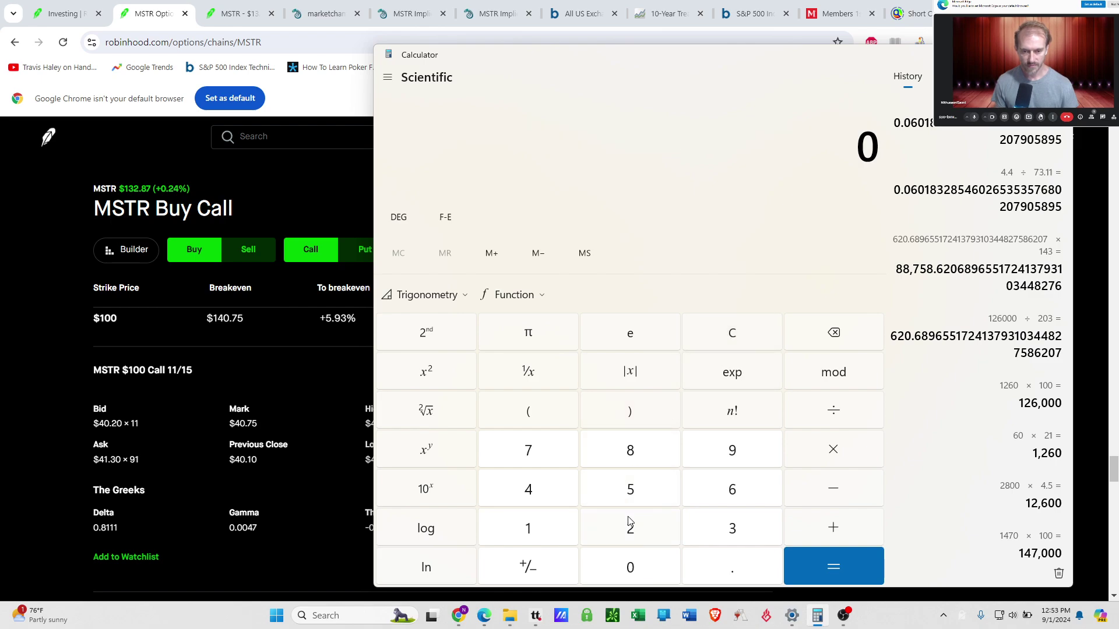
pyautogui.click(707, 499)
pyautogui.click(619, 568)
pyautogui.click(619, 568)
pyautogui.click(831, 414)
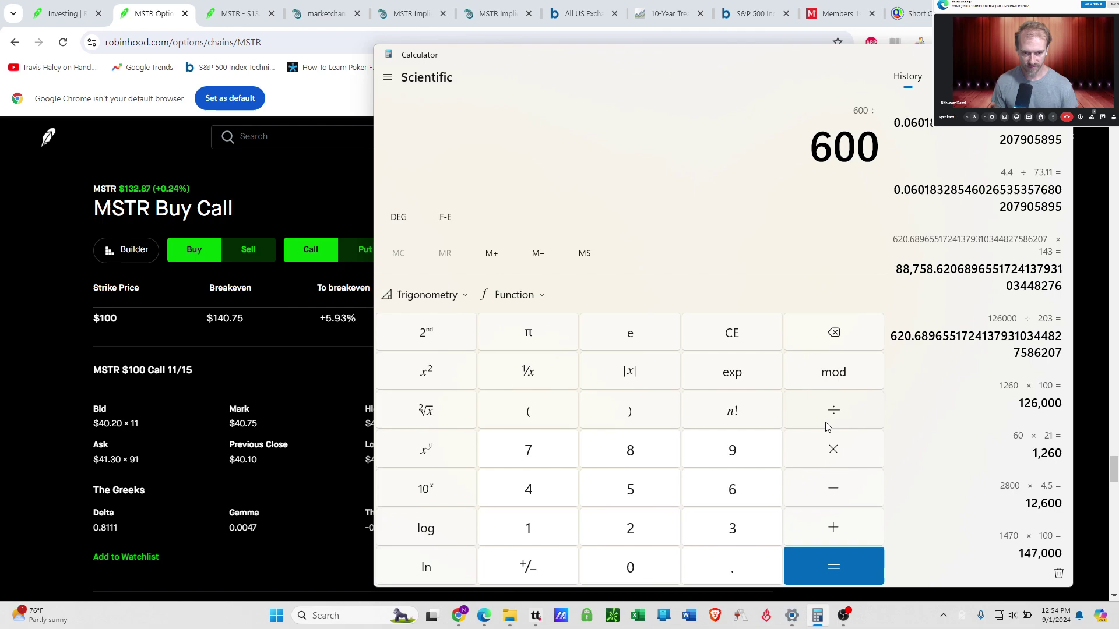
pyautogui.click(645, 454)
pyautogui.click(813, 566)
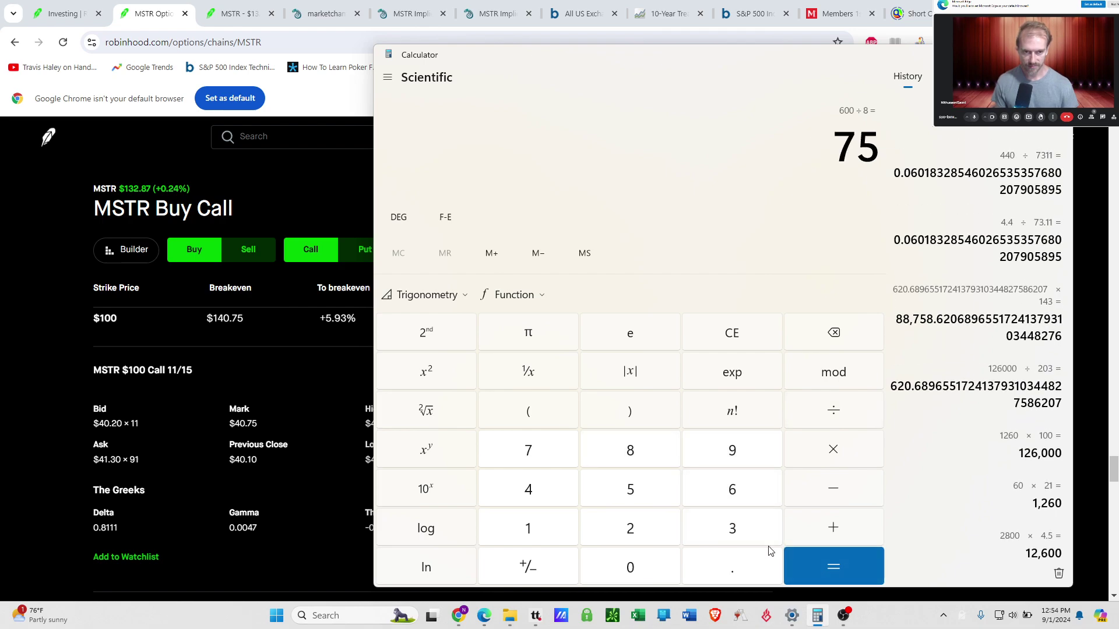
pyautogui.click(38, 403)
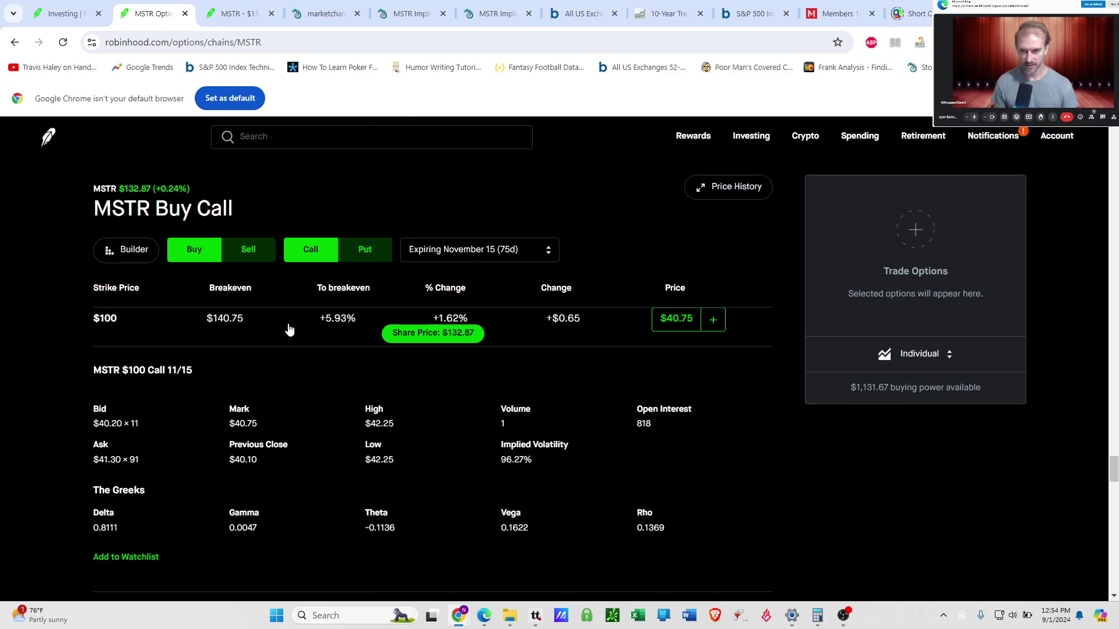
# Change the buy-call expiration to January 17, 2025, and add the $100 strike call to the order.
pyautogui.click(262, 256)
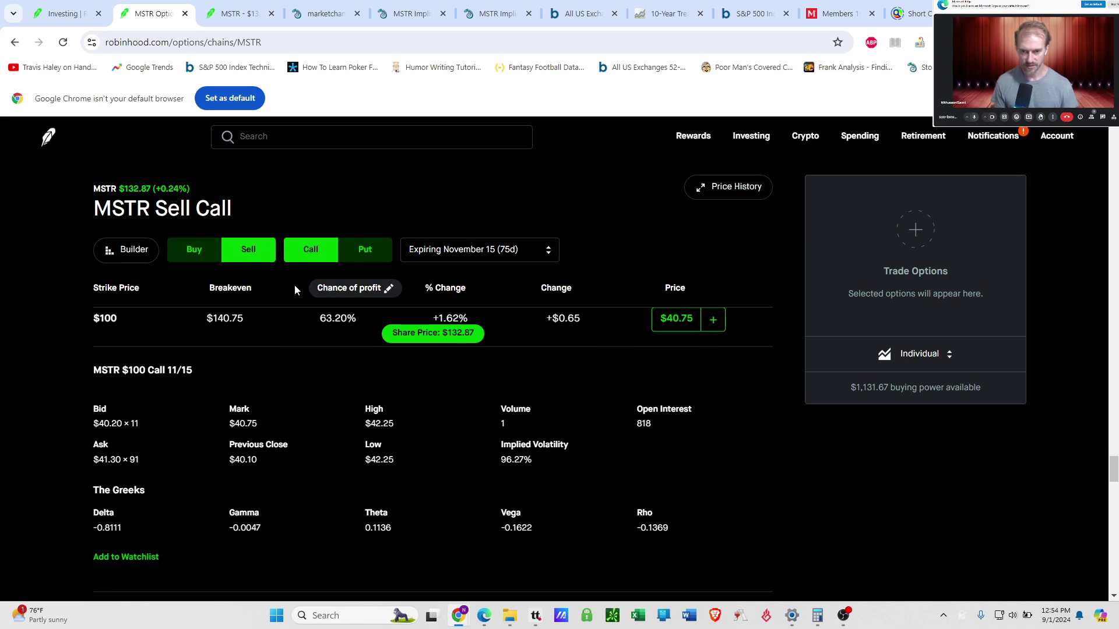
pyautogui.click(194, 250)
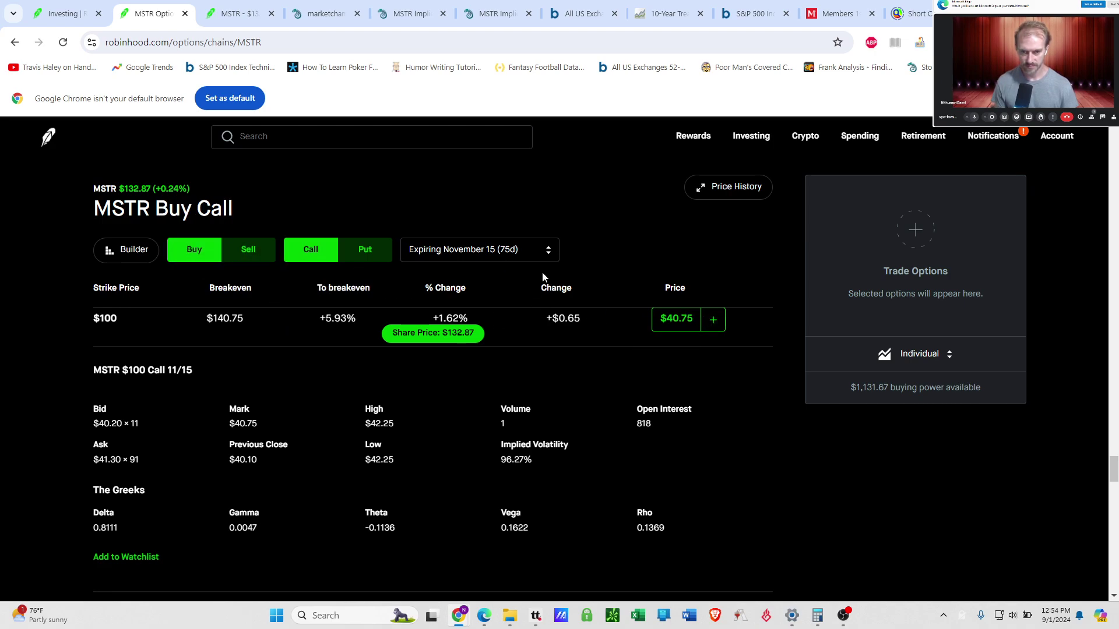
pyautogui.click(522, 257)
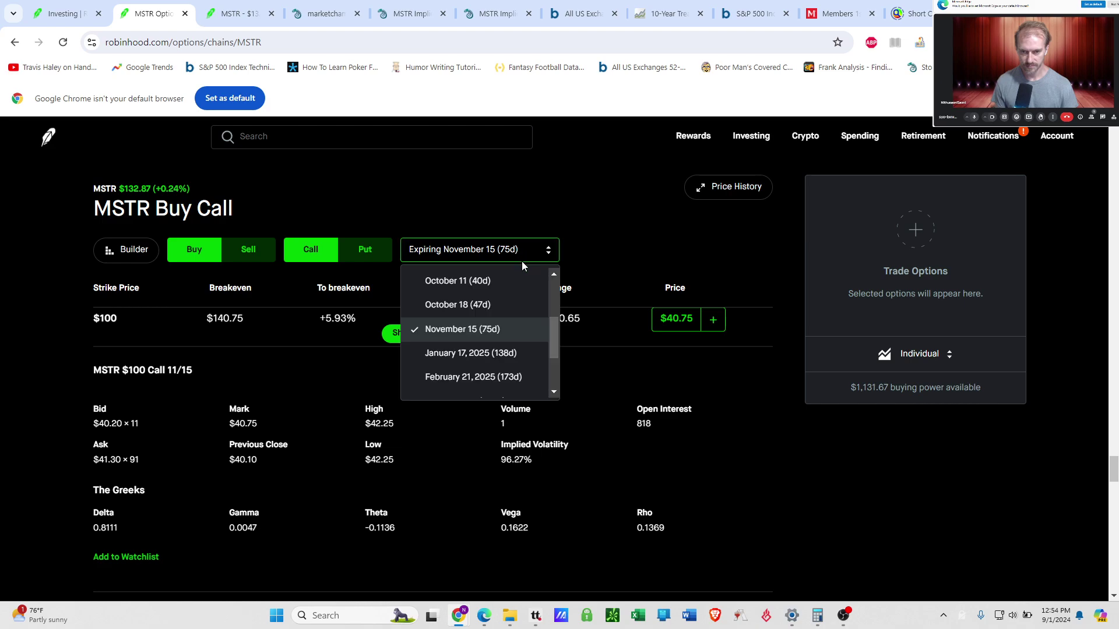
pyautogui.click(505, 354)
pyautogui.scroll(-20, 419, 440)
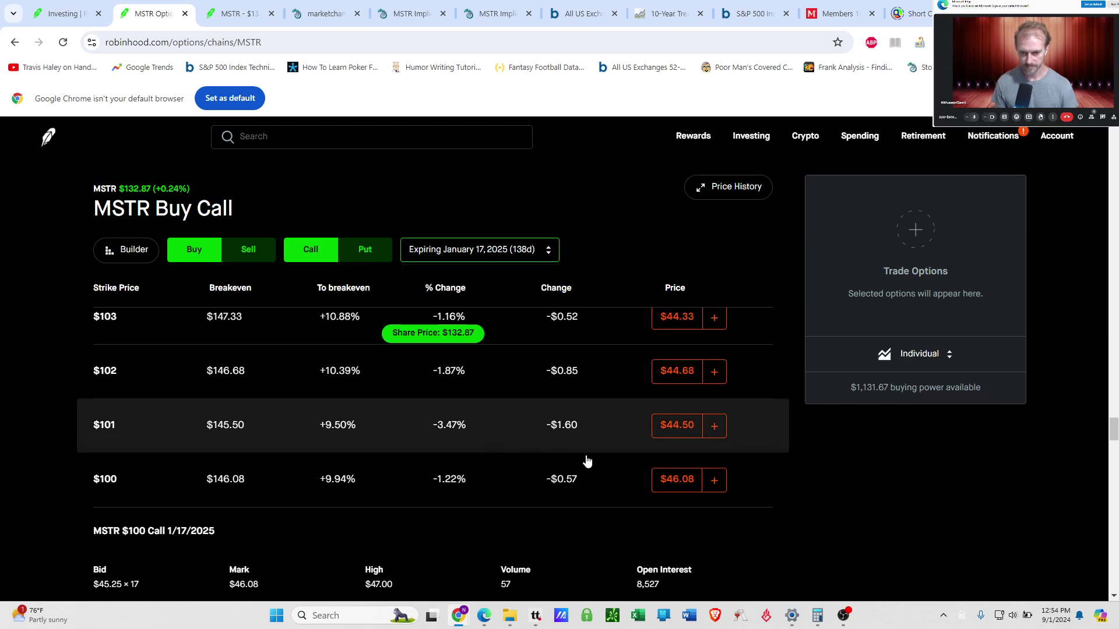
pyautogui.click(714, 481)
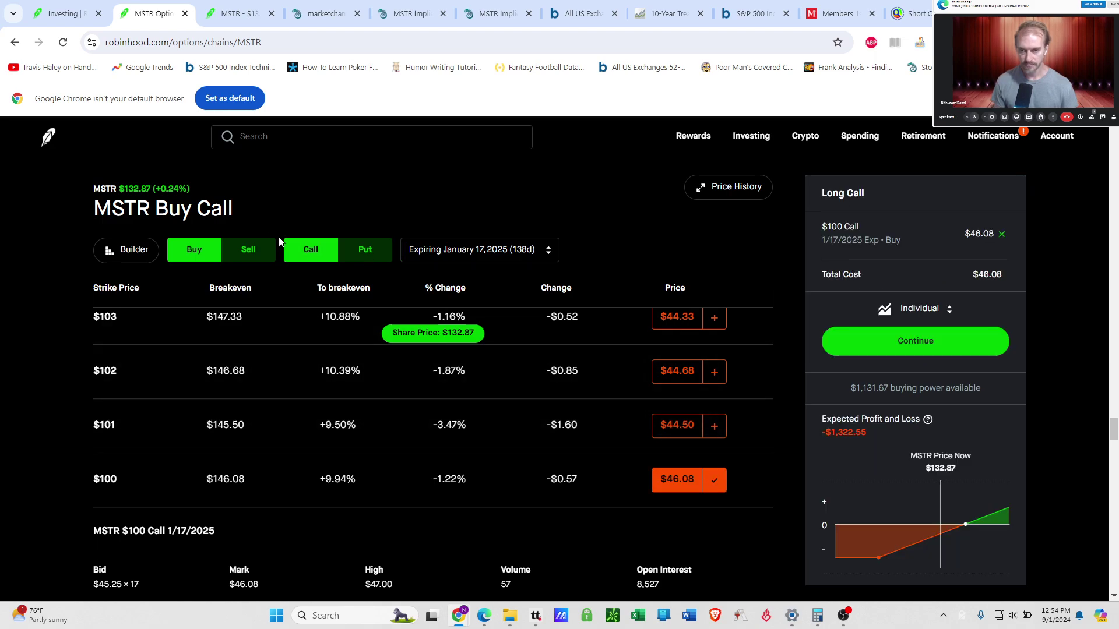
# Switch the chain to selling calls and set the expiration to September 6.
pyautogui.click(258, 252)
pyautogui.click(487, 256)
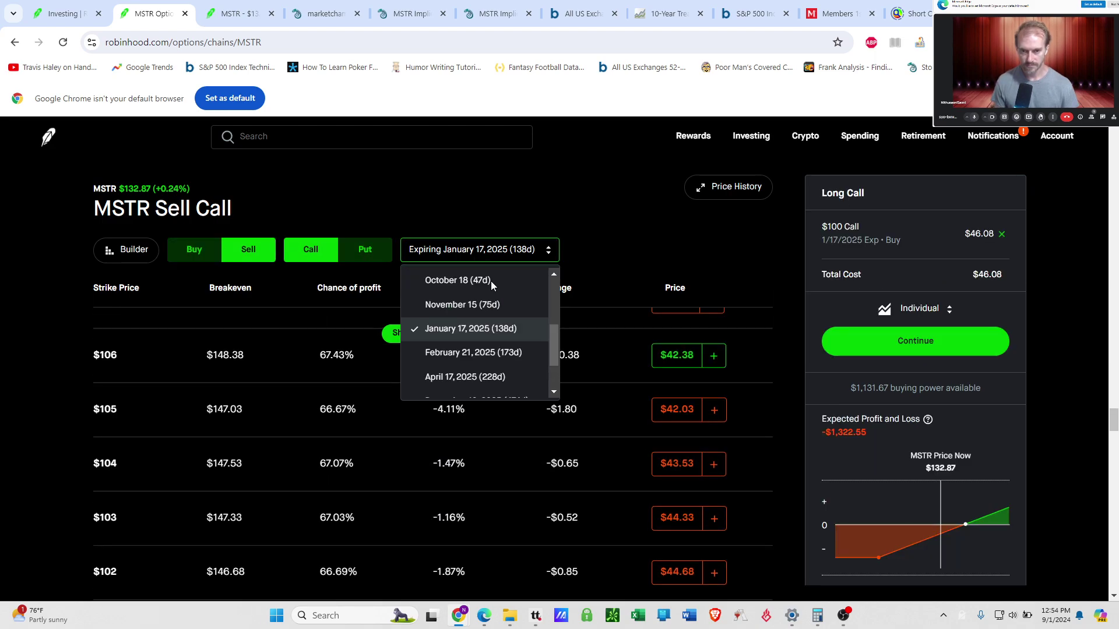
pyautogui.scroll(3, 502, 296)
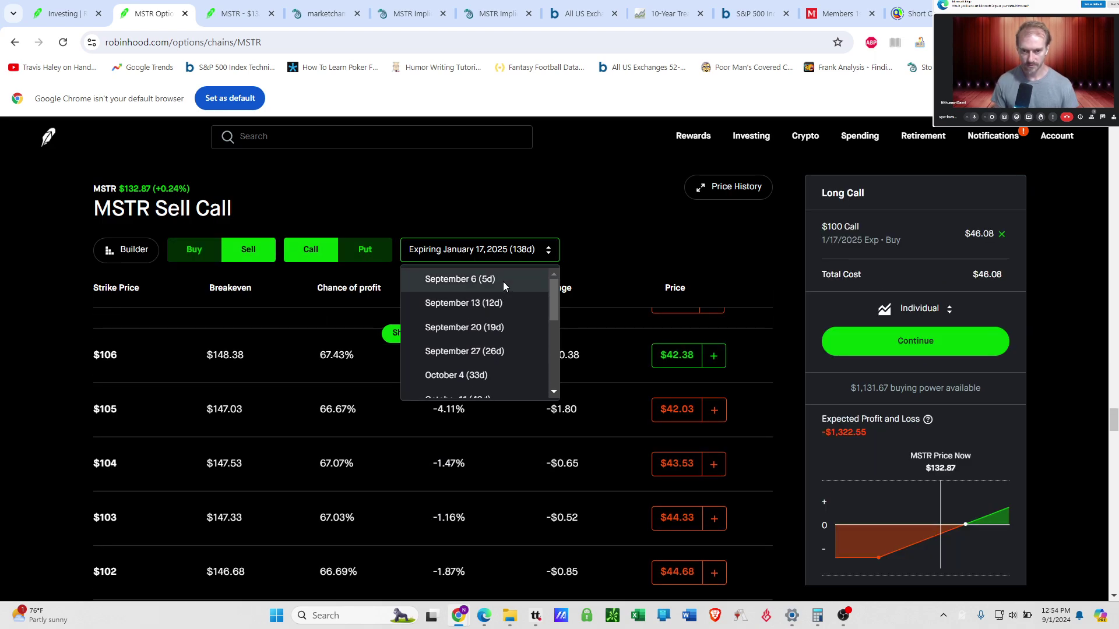
pyautogui.click(502, 281)
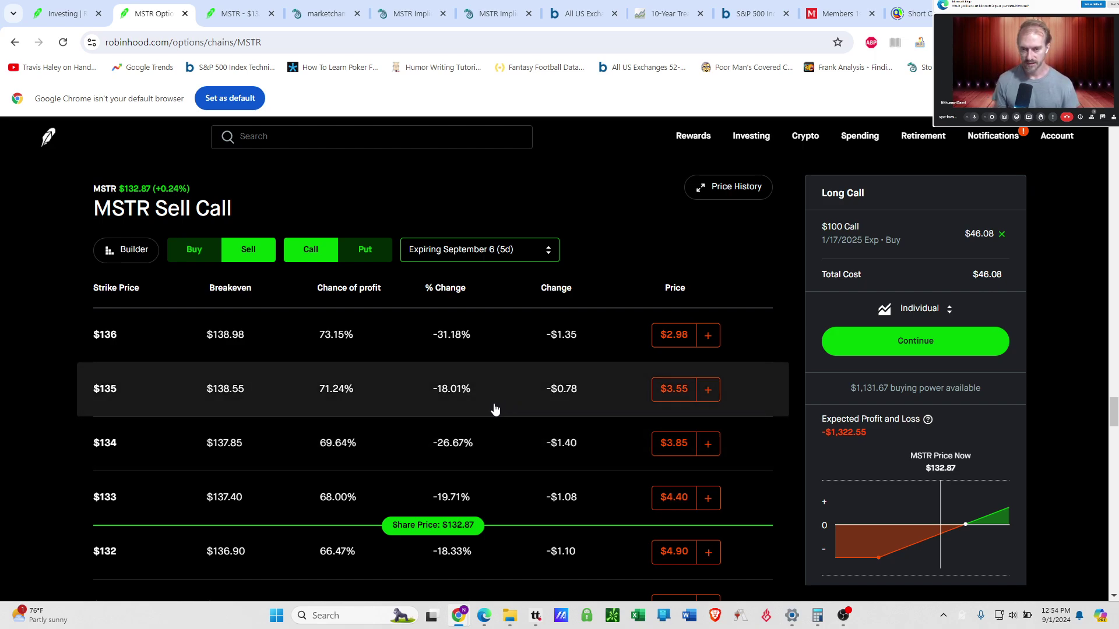
# Look through the strikes above the share price and add the $145 call expiring September 6 to the order as a short leg.
pyautogui.scroll(3, 493, 402)
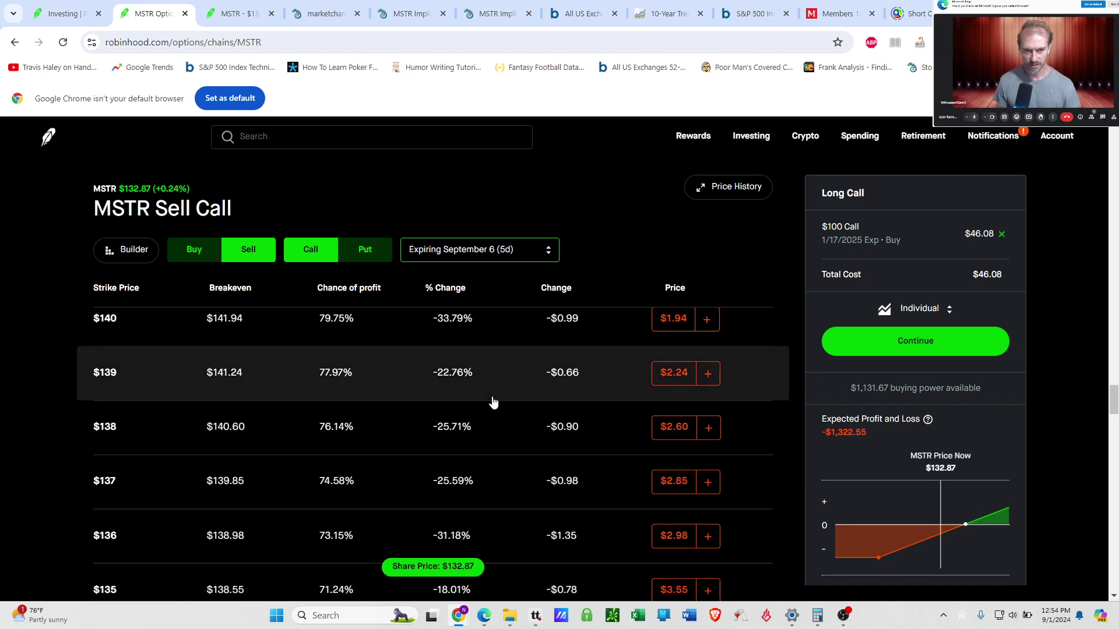
pyautogui.scroll(-2, 507, 401)
pyautogui.scroll(3, 408, 432)
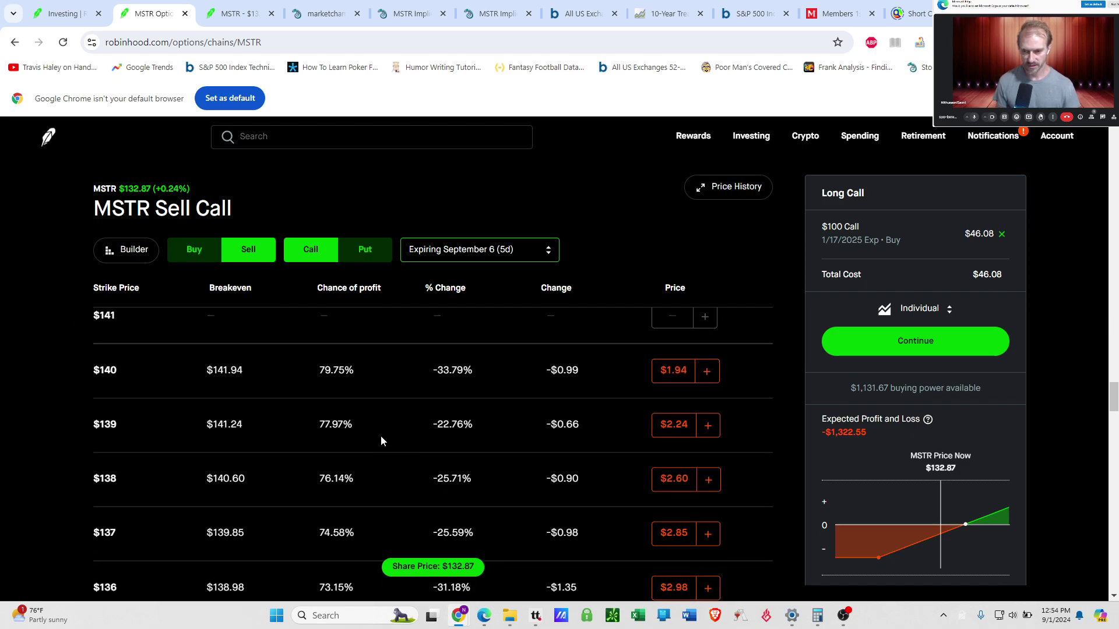
pyautogui.scroll(1, 380, 434)
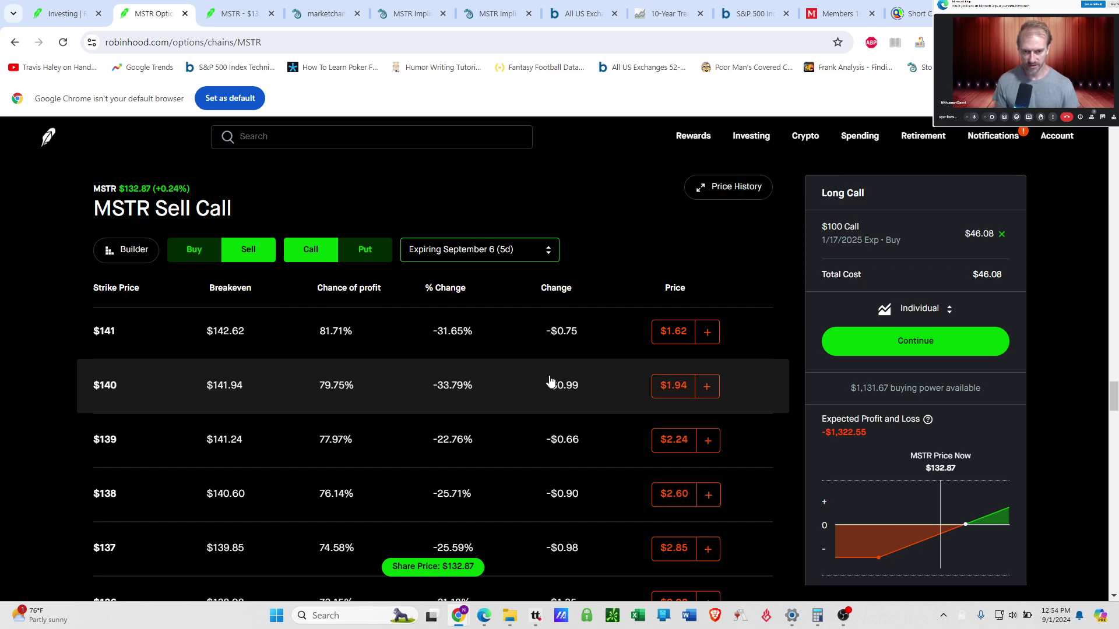
pyautogui.scroll(5, 539, 388)
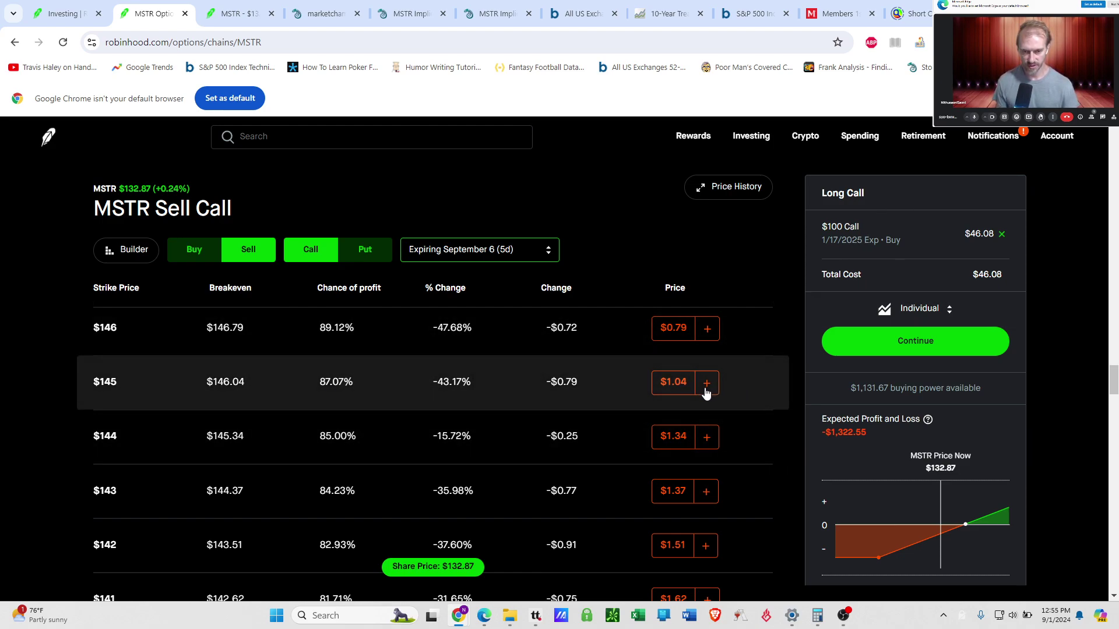
pyautogui.click(705, 386)
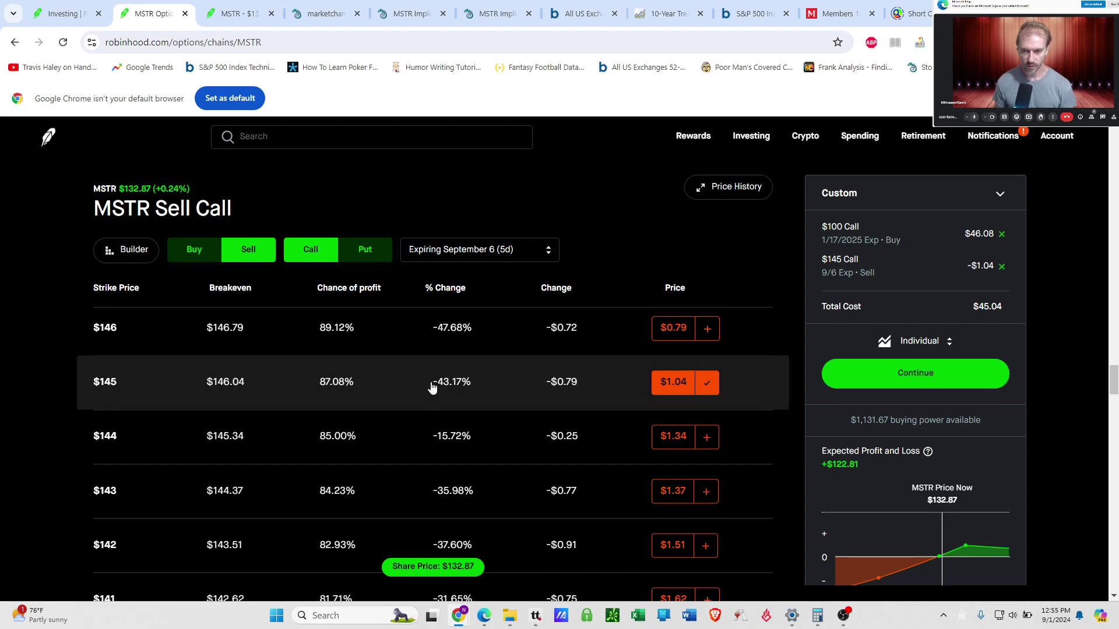
pyautogui.click(430, 387)
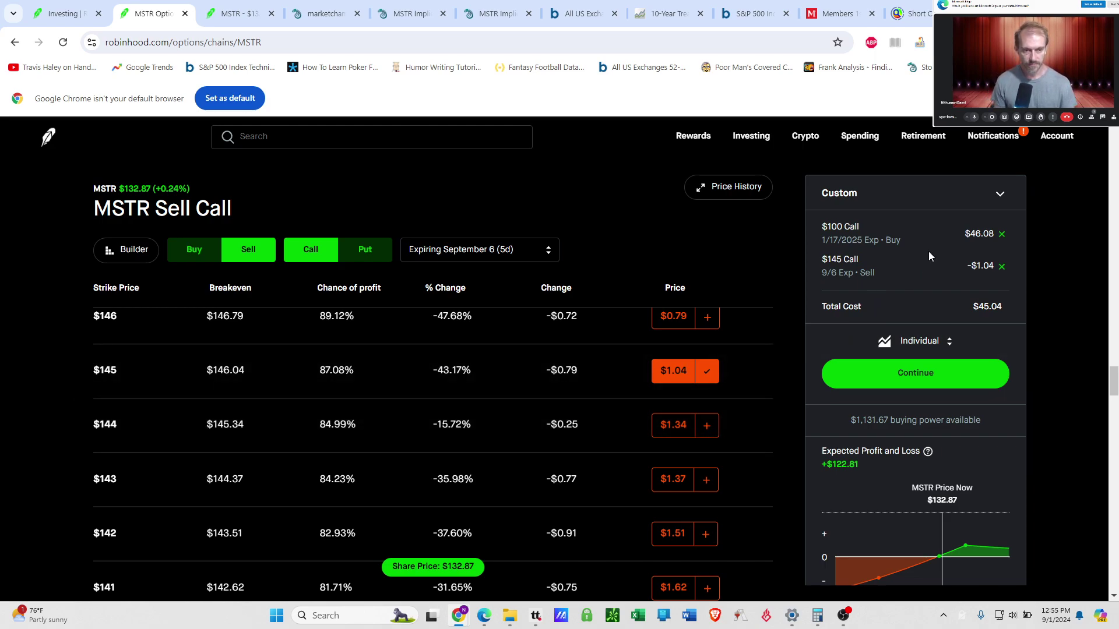
# Highlight the price and name of the long $100 call in the order summary.
pyautogui.moveTo(971, 234); pyautogui.dragTo(994, 242)
pyautogui.click(984, 238)
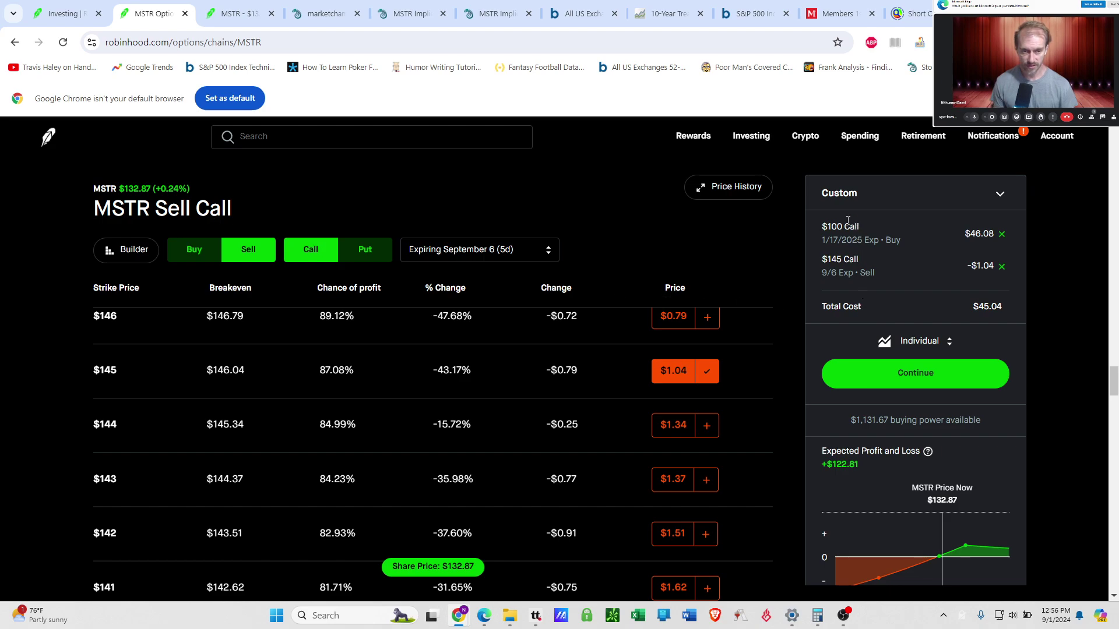
pyautogui.moveTo(820, 227); pyautogui.dragTo(859, 230)
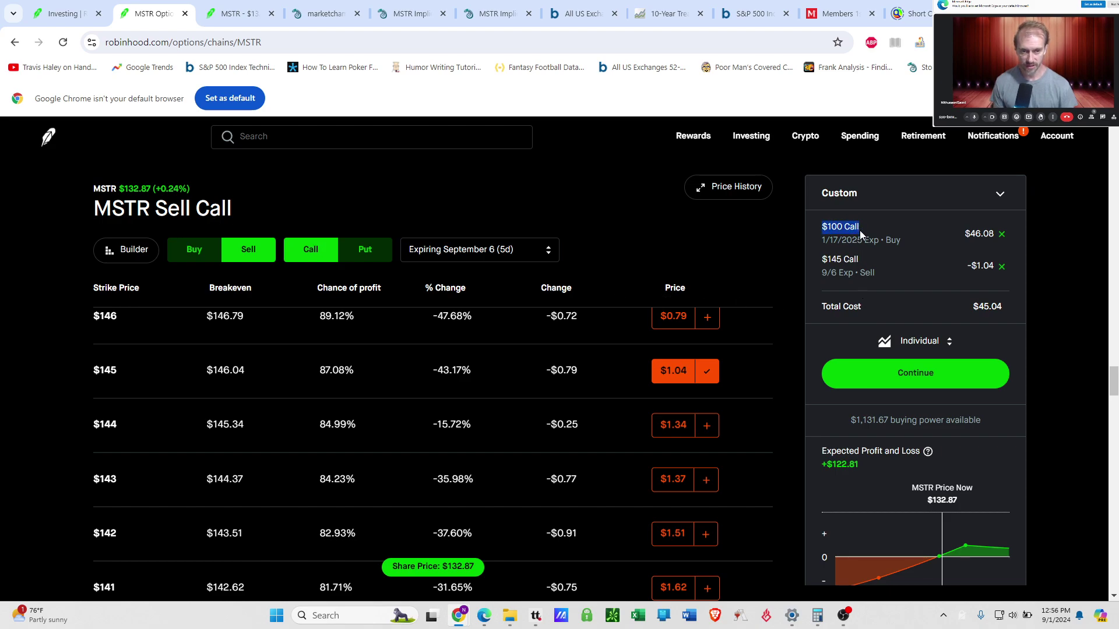
pyautogui.click(856, 230)
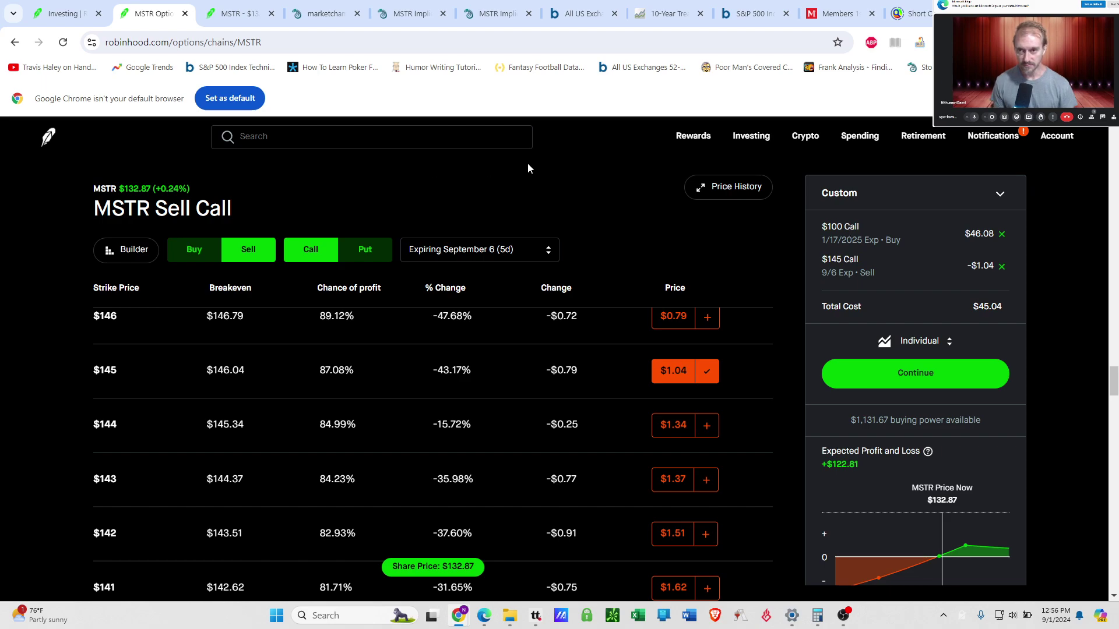
# View the portfolio's all-time performance chart on the Investing page, and return to the MSTR option chain.
pyautogui.click(64, 13)
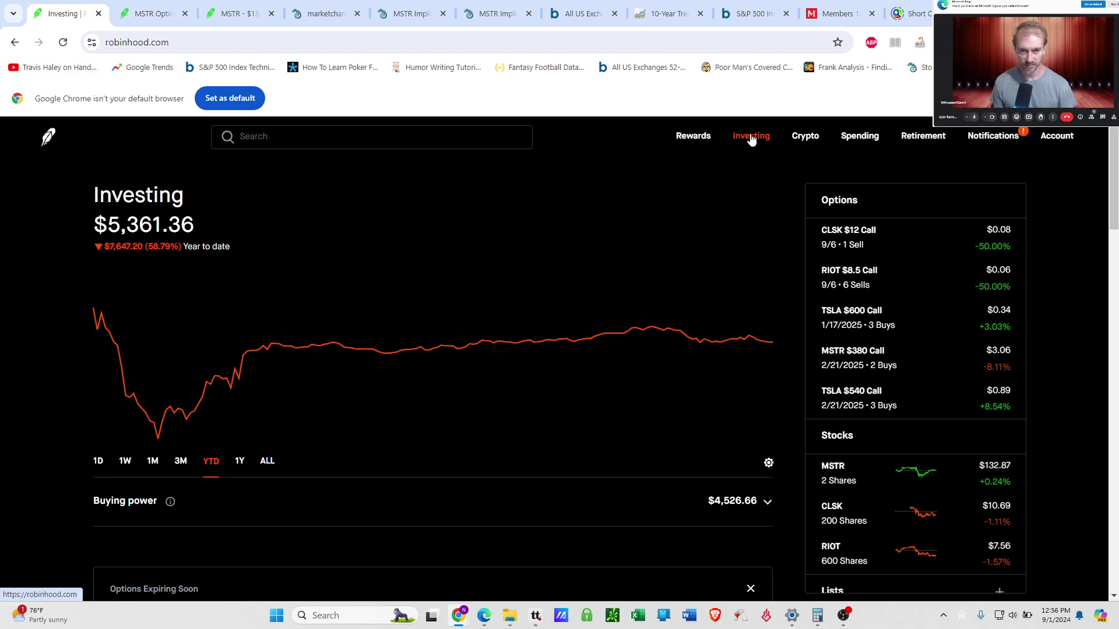
pyautogui.click(267, 475)
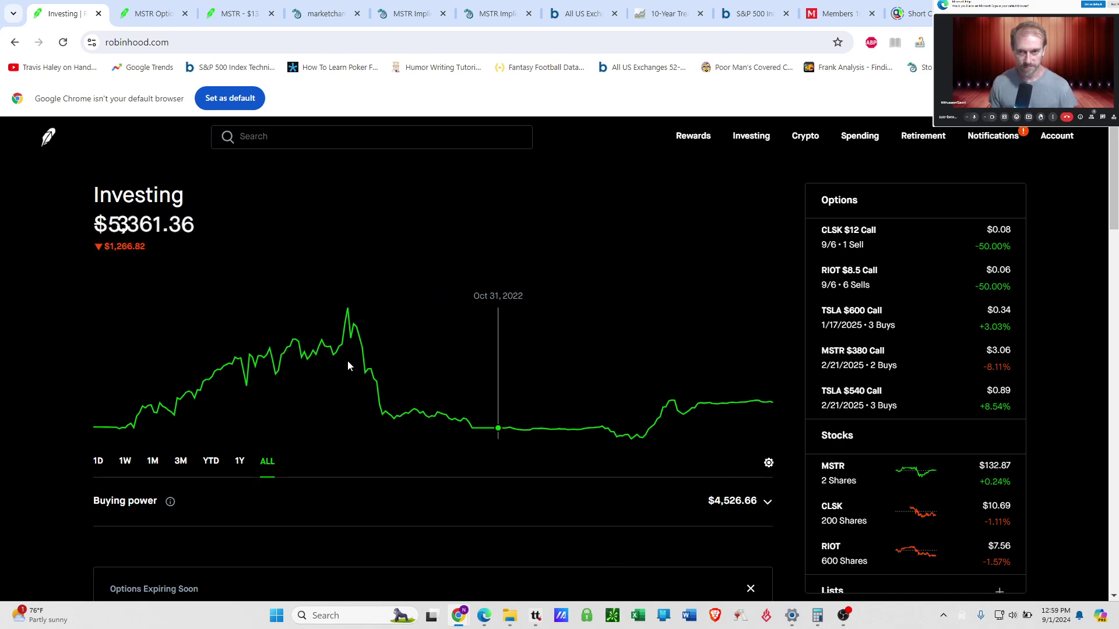
pyautogui.click(153, 14)
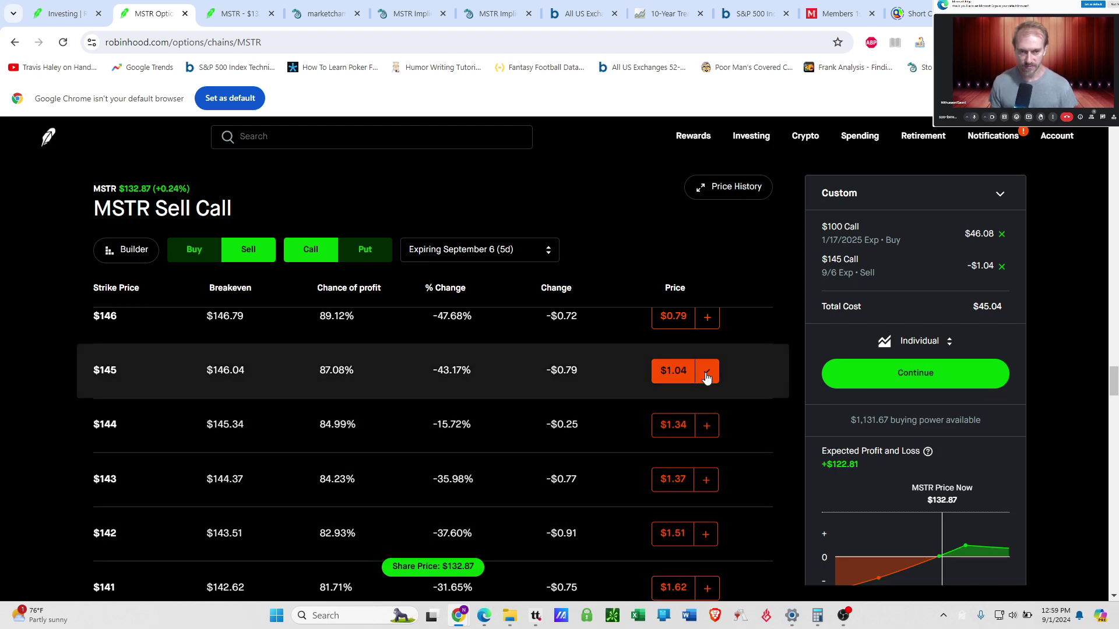
# Remove the short $145 call from the order and change the sell-call expiration to October 18.
pyautogui.click(707, 376)
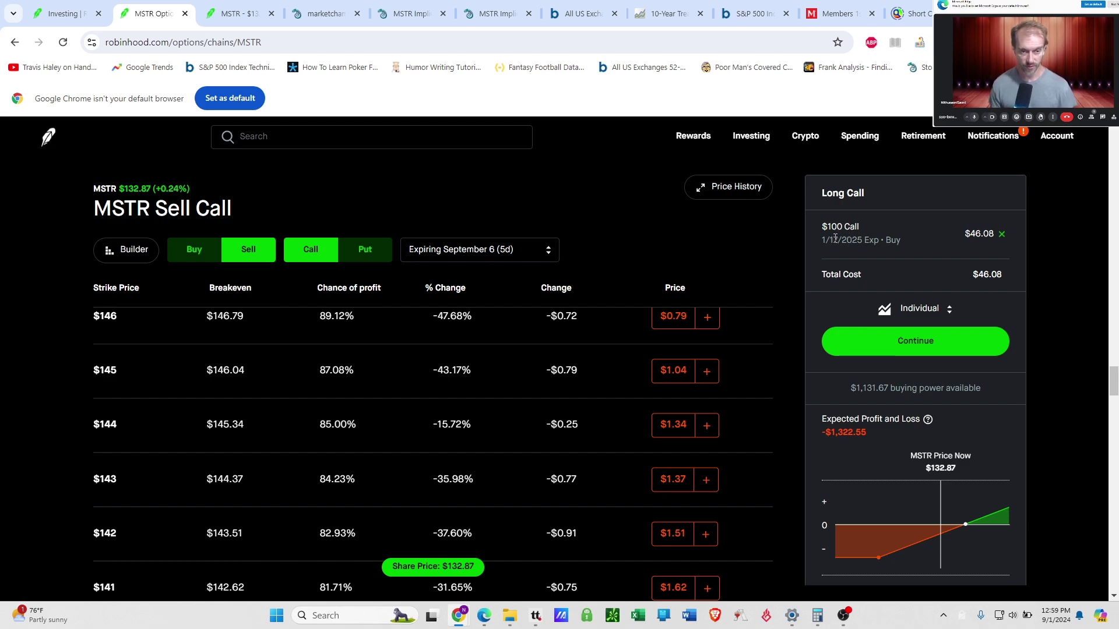
pyautogui.click(523, 254)
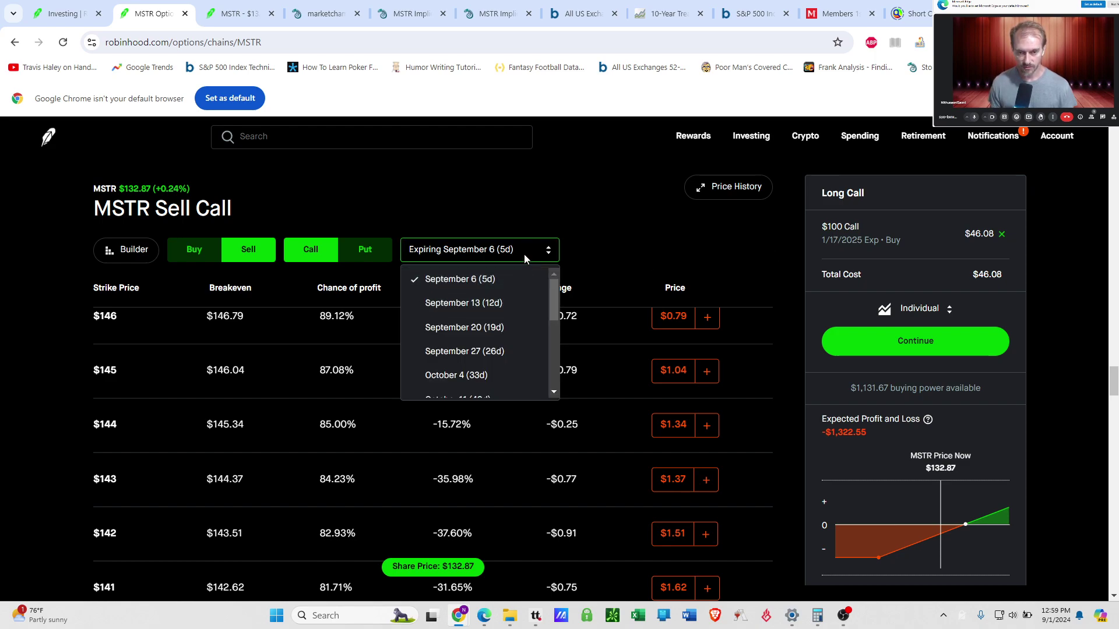
pyautogui.click(523, 255)
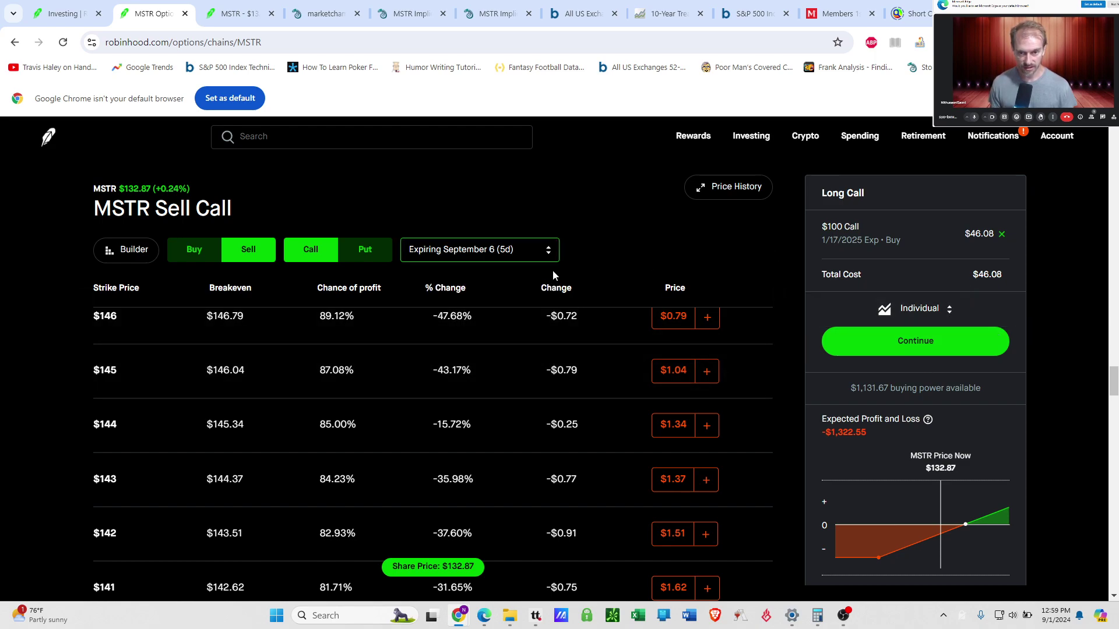
pyautogui.click(549, 250)
pyautogui.scroll(-5, 516, 335)
pyautogui.scroll(3, 514, 335)
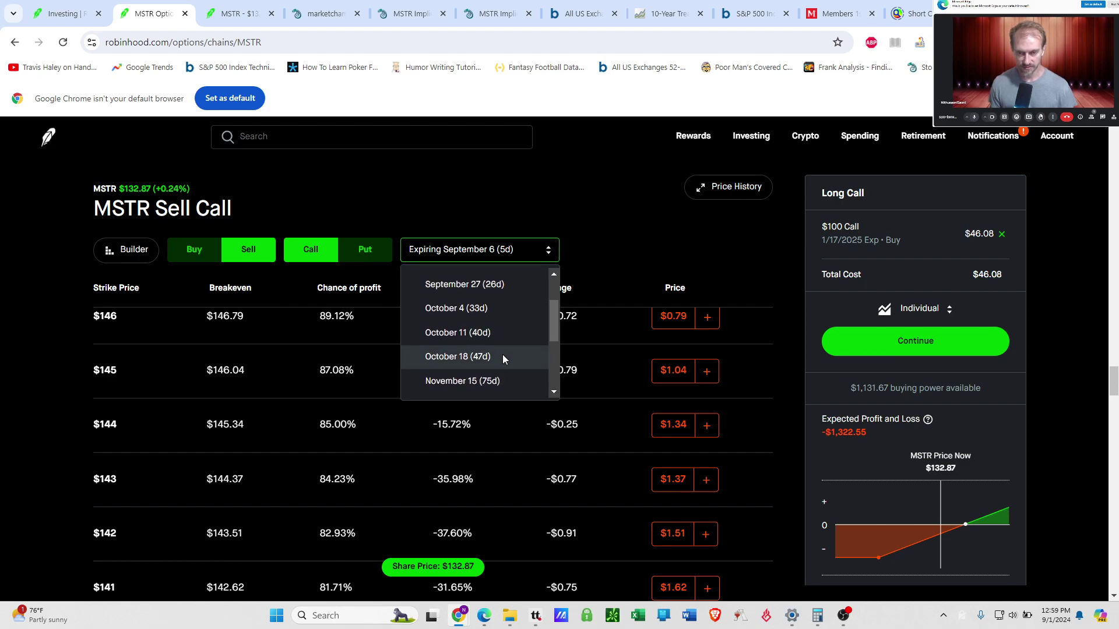
pyautogui.click(503, 355)
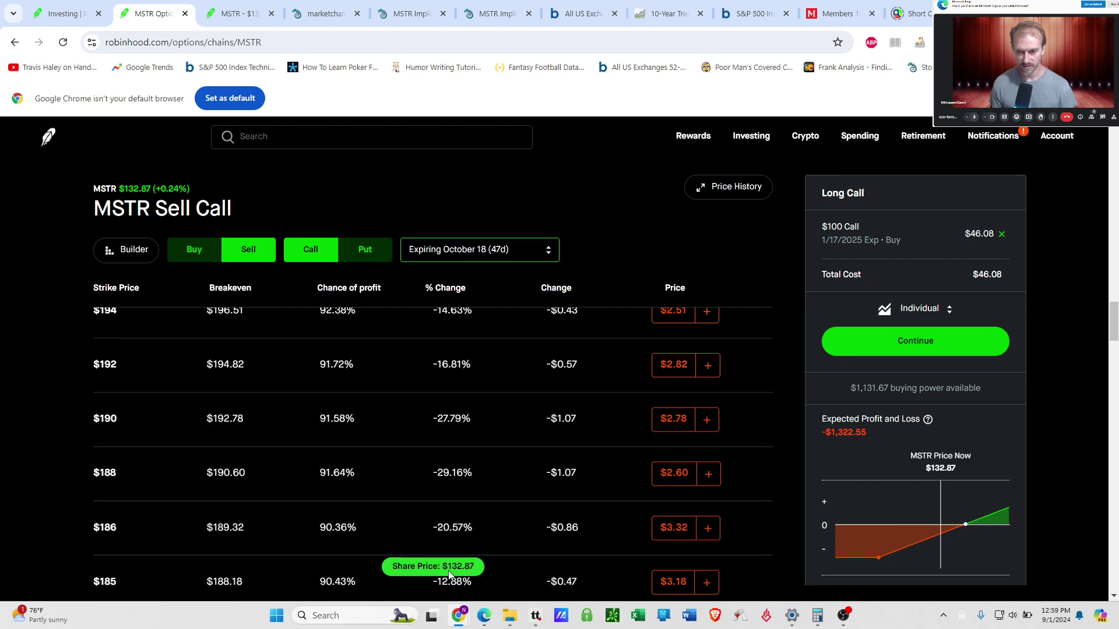
# Look through the October 18 strikes above the share price and examine the quote details and Greeks of the $156 call.
pyautogui.scroll(-20, 449, 574)
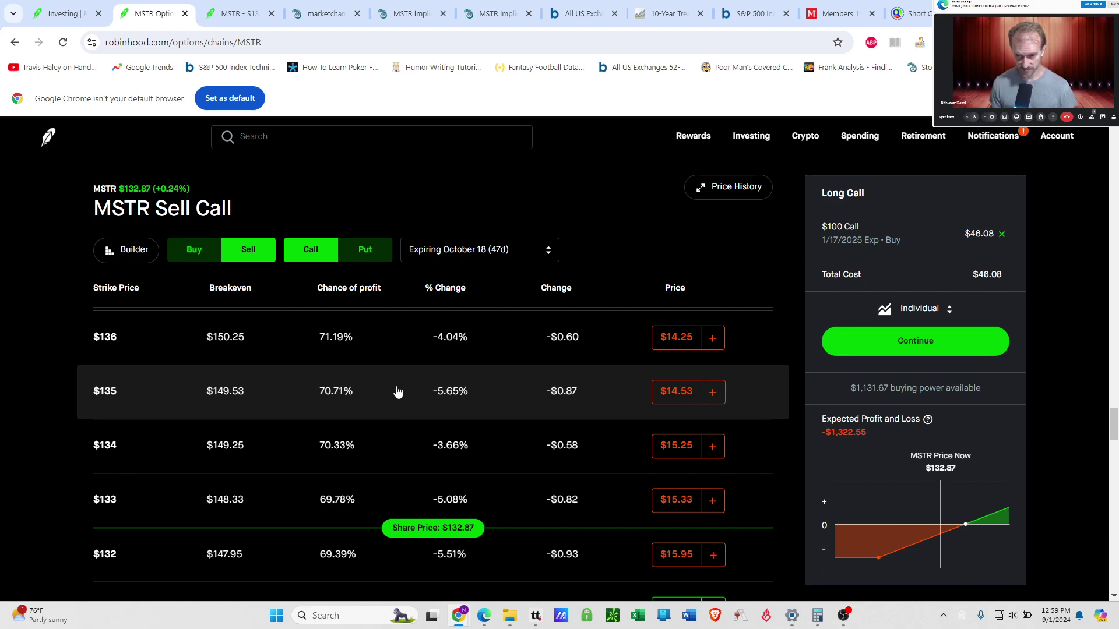
pyautogui.scroll(4, 396, 389)
pyautogui.scroll(1, 397, 390)
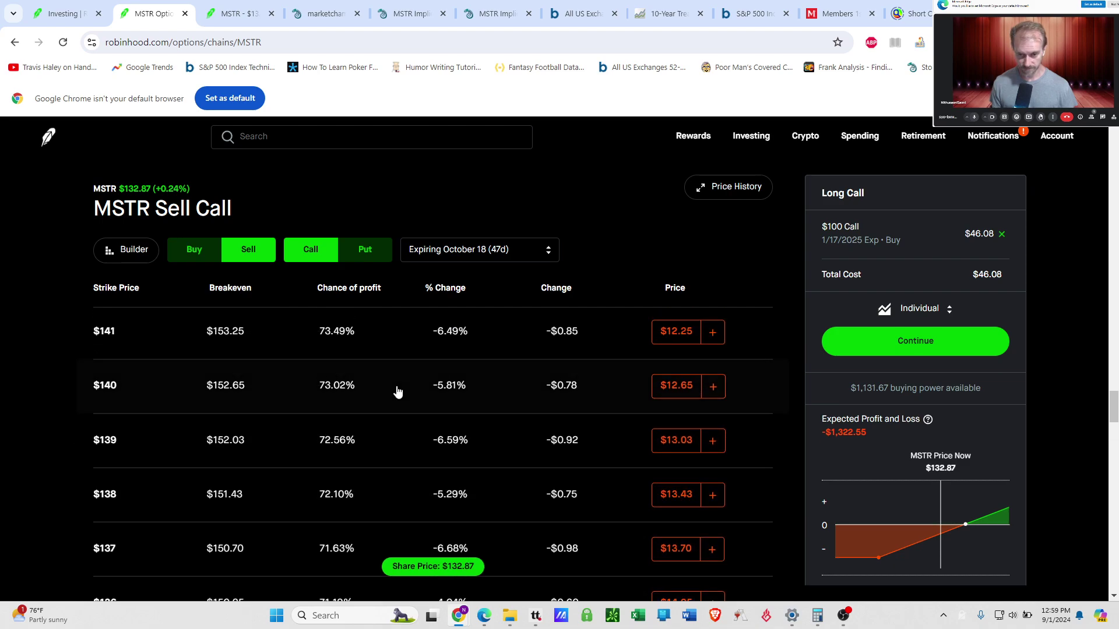
pyautogui.scroll(4, 397, 390)
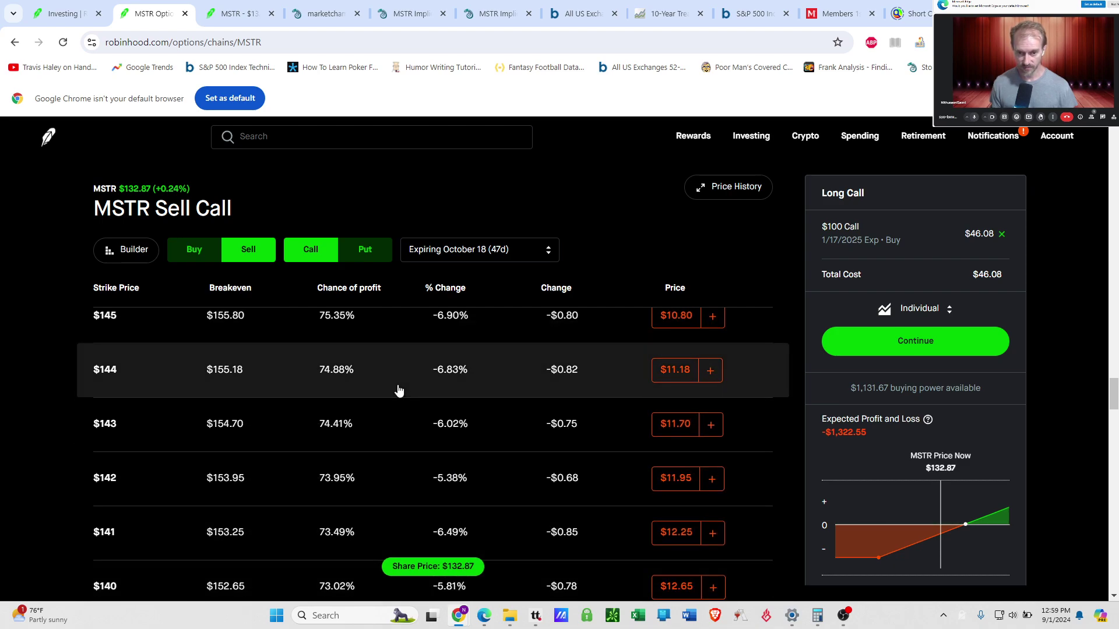
pyautogui.scroll(4, 398, 389)
pyautogui.scroll(6, 398, 389)
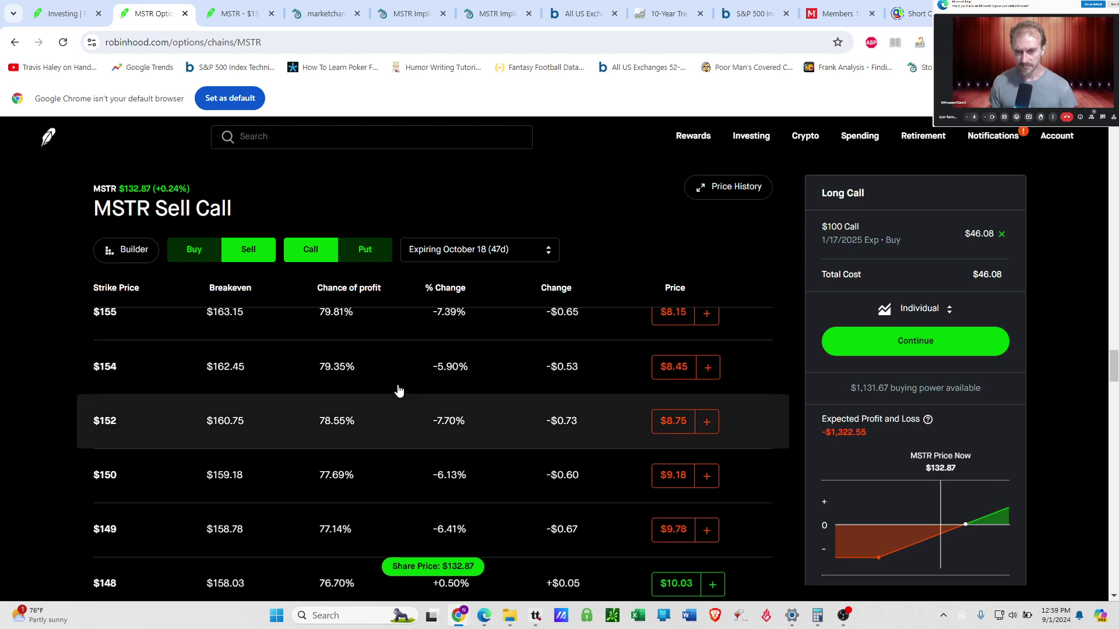
pyautogui.scroll(1, 398, 408)
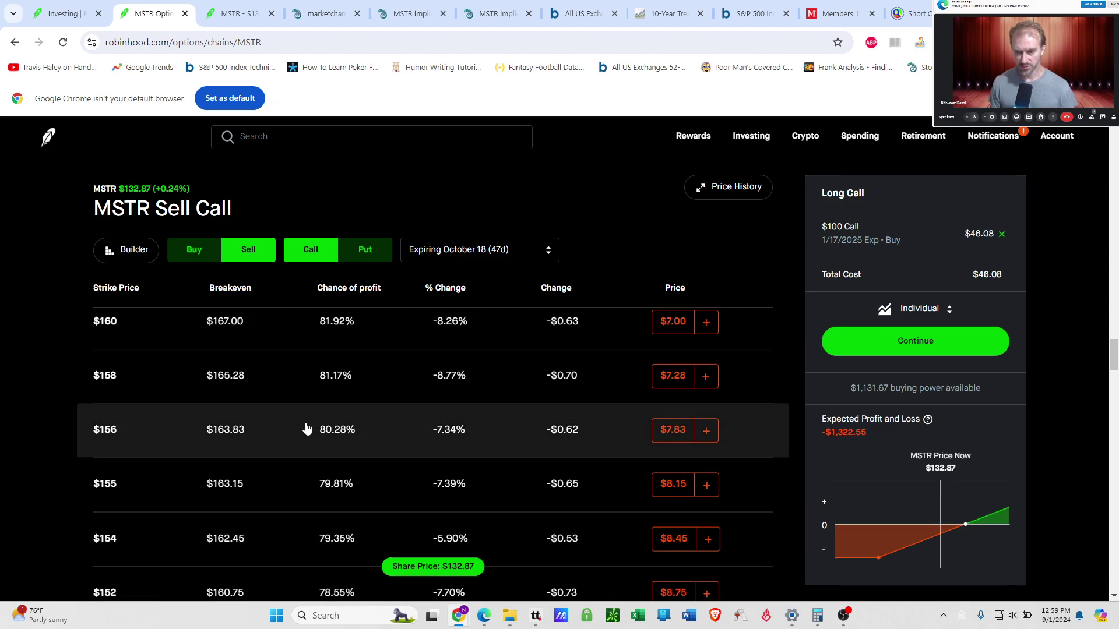
pyautogui.click(398, 441)
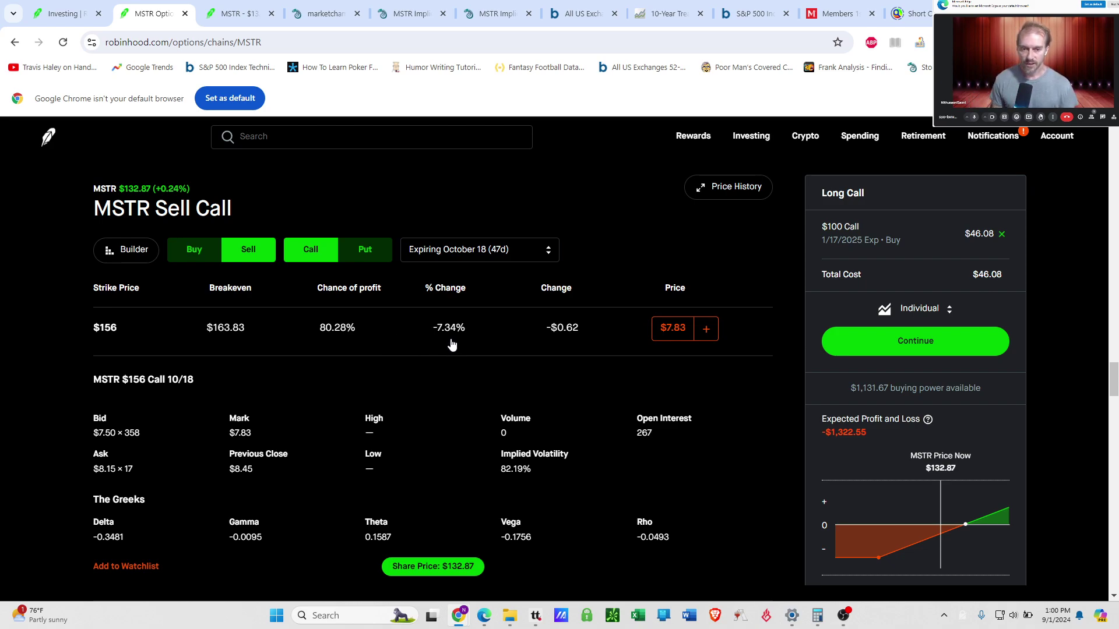
pyautogui.click(395, 344)
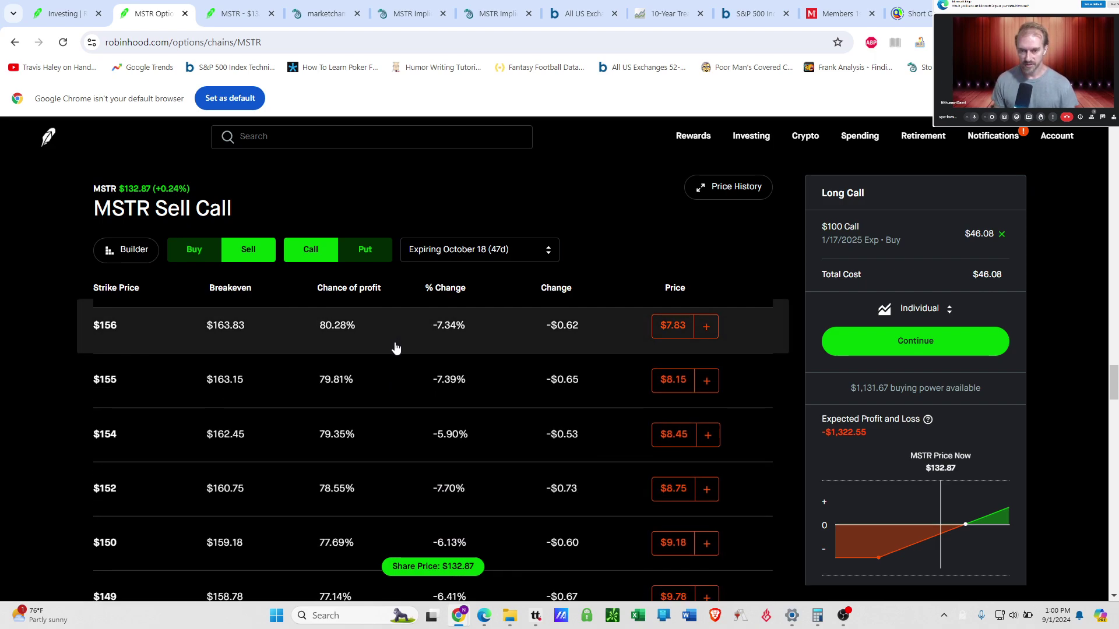
# View the $155 October 18 call's details, try it as the short leg of the order, and remove it again.
pyautogui.scroll(-1, 420, 353)
pyautogui.scroll(1, 431, 385)
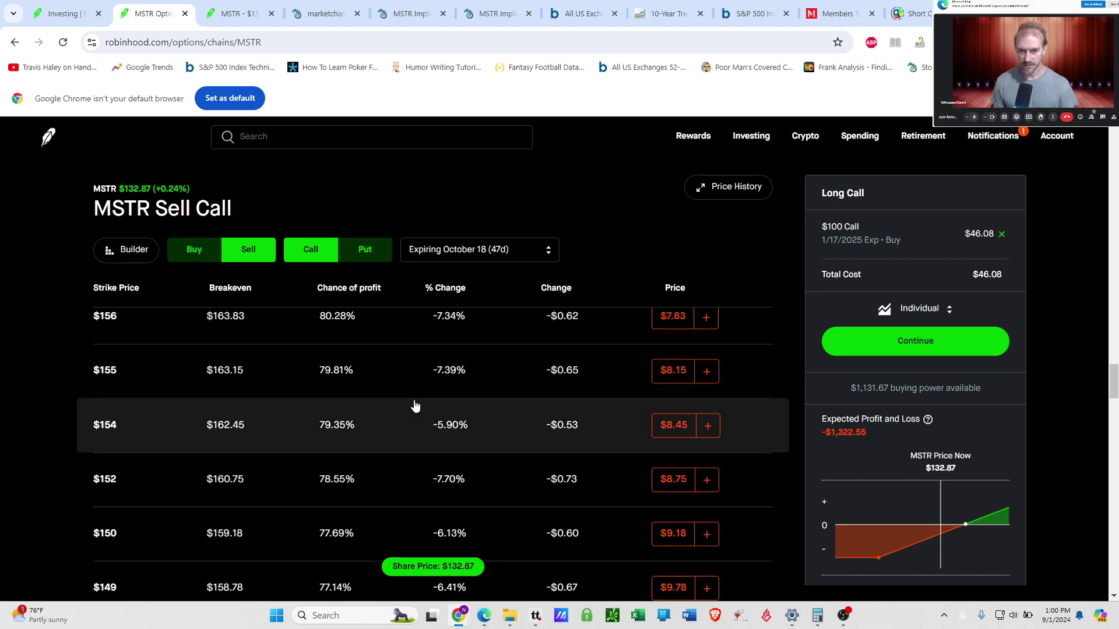
pyautogui.click(407, 378)
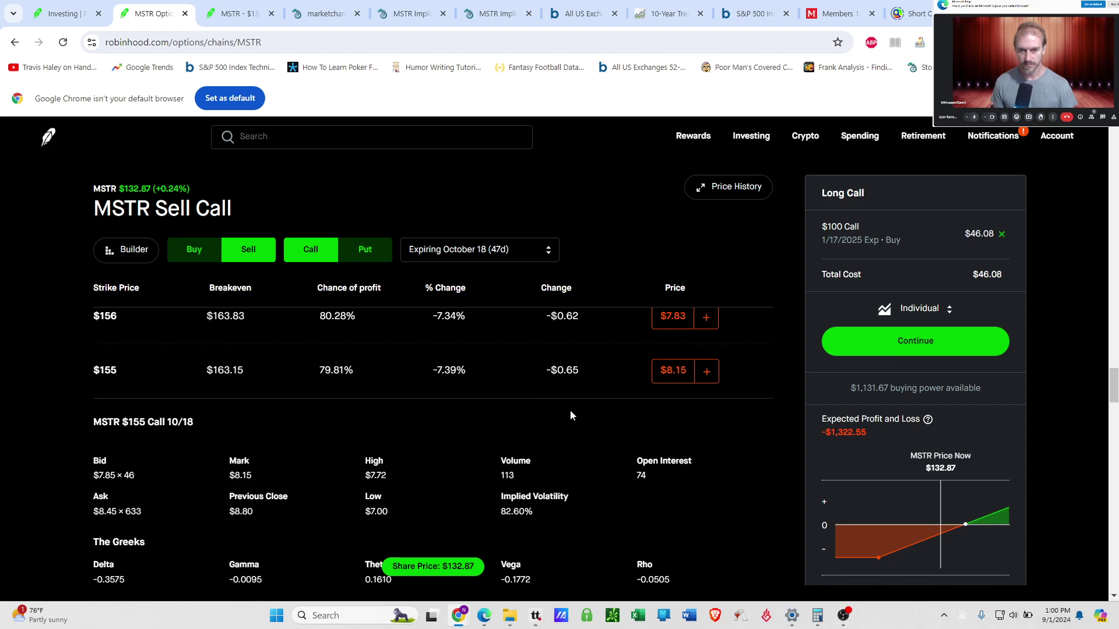
pyautogui.click(707, 371)
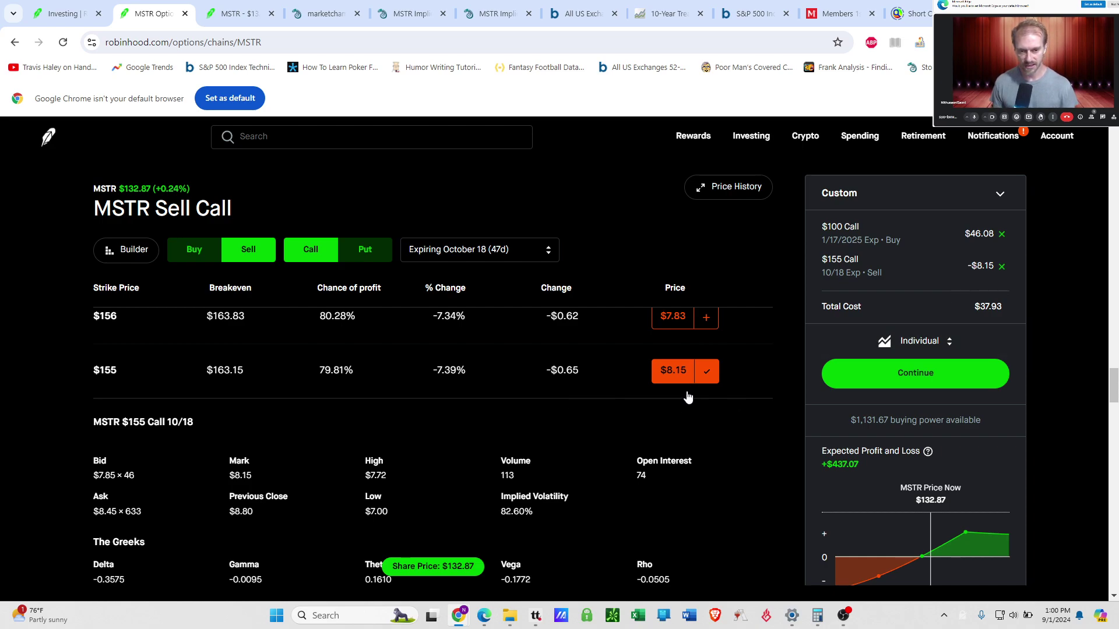
pyautogui.click(707, 371)
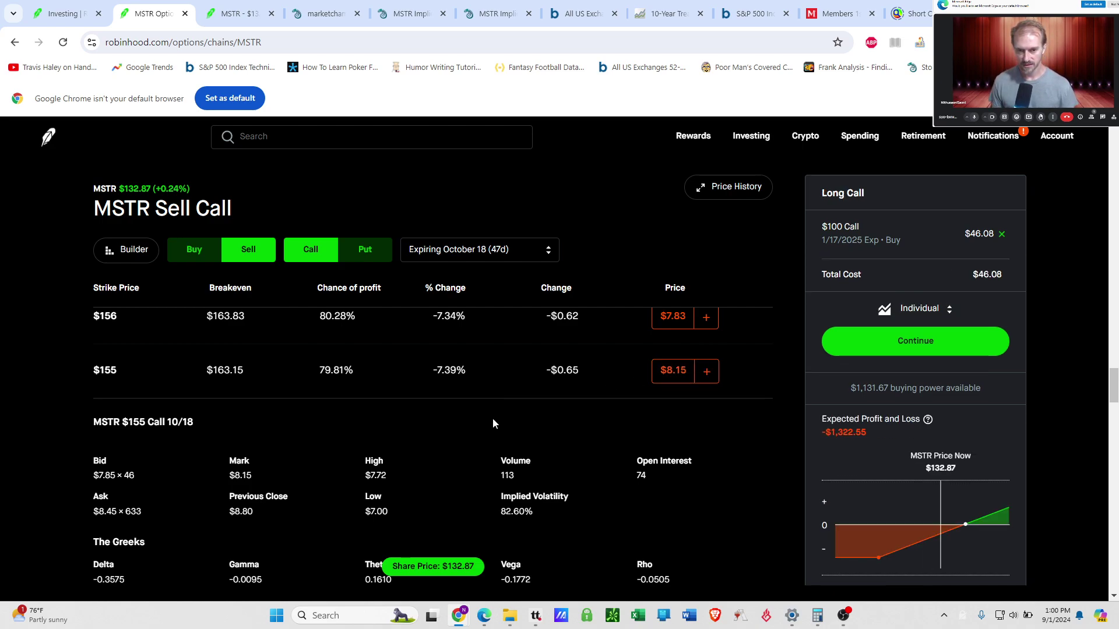
# Try the $160 October 18 call as the short leg of the order, and take it back out.
pyautogui.scroll(3, 492, 423)
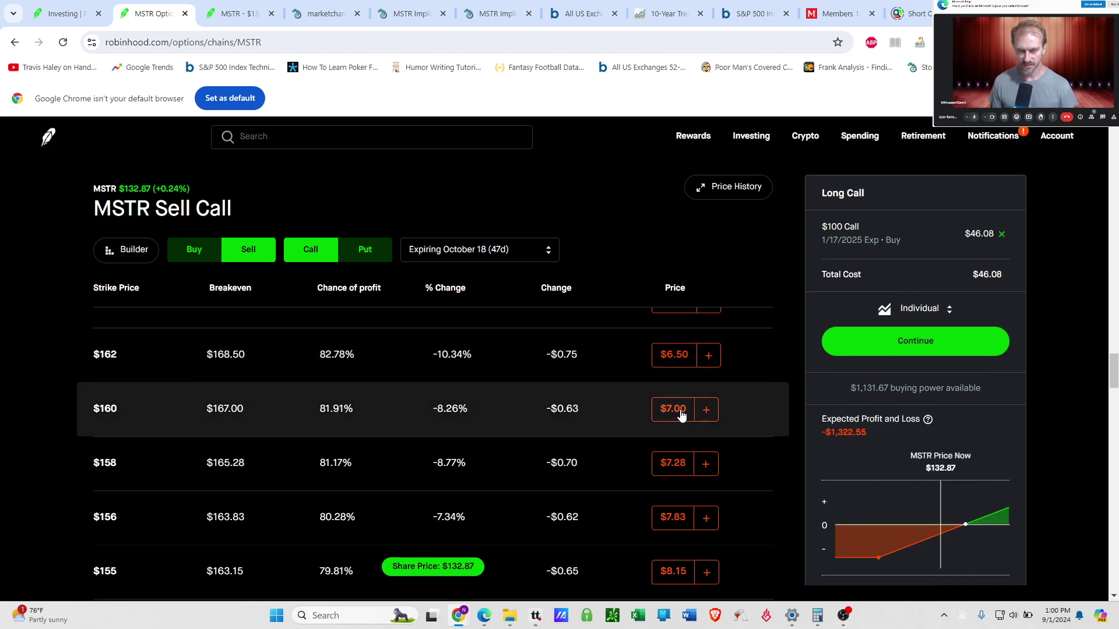
pyautogui.click(706, 410)
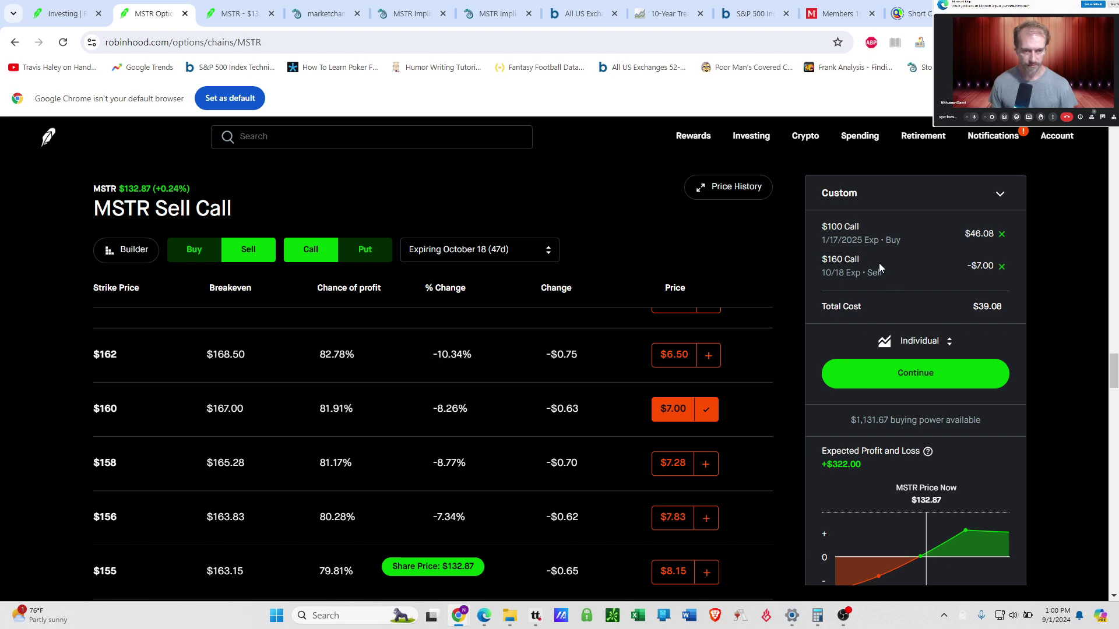
pyautogui.click(708, 410)
# Review the $155 call's Greeks, then try the $150 October 18 call as the short leg and remove it from the order.
pyautogui.scroll(-1, 466, 424)
pyautogui.scroll(-2, 465, 422)
pyautogui.scroll(1, 464, 422)
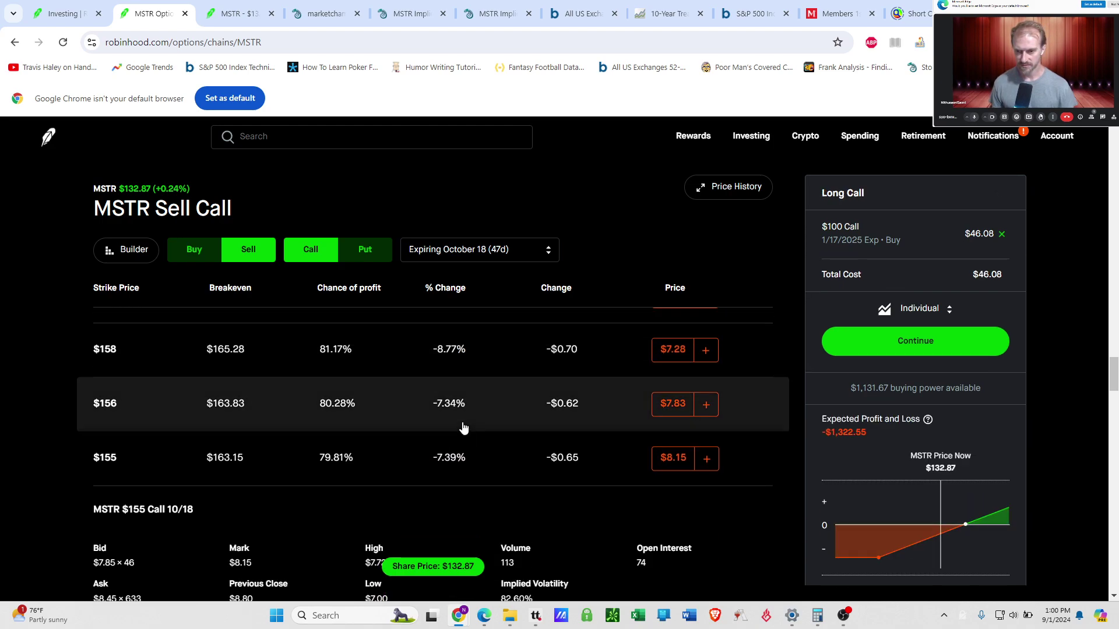
pyautogui.scroll(-1, 469, 429)
pyautogui.scroll(-1, 542, 431)
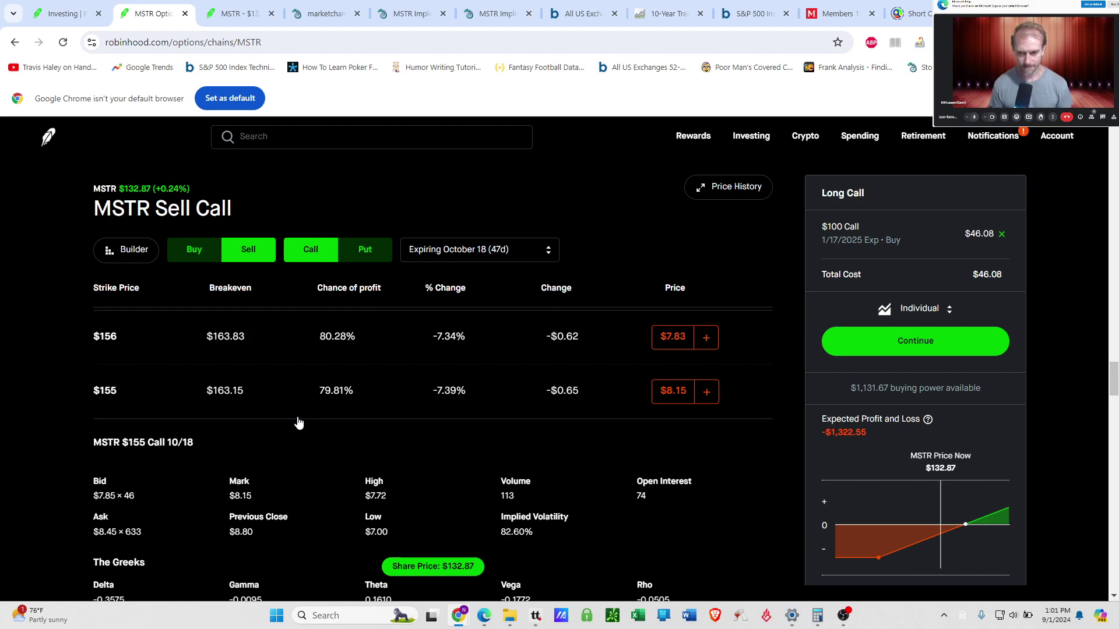
pyautogui.scroll(-3, 332, 417)
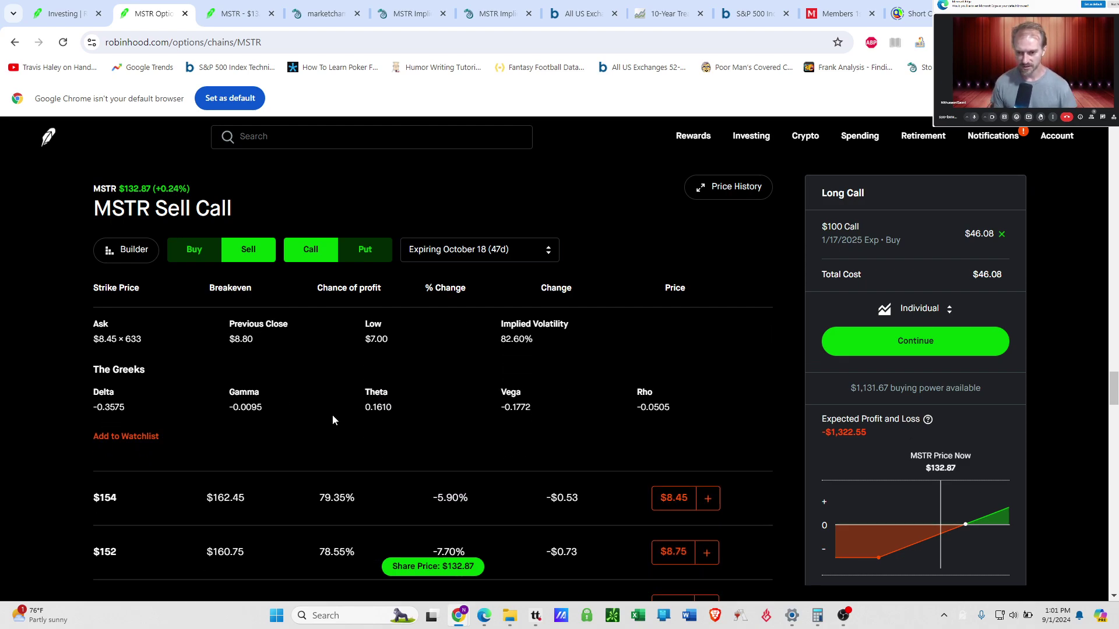
pyautogui.scroll(-3, 332, 417)
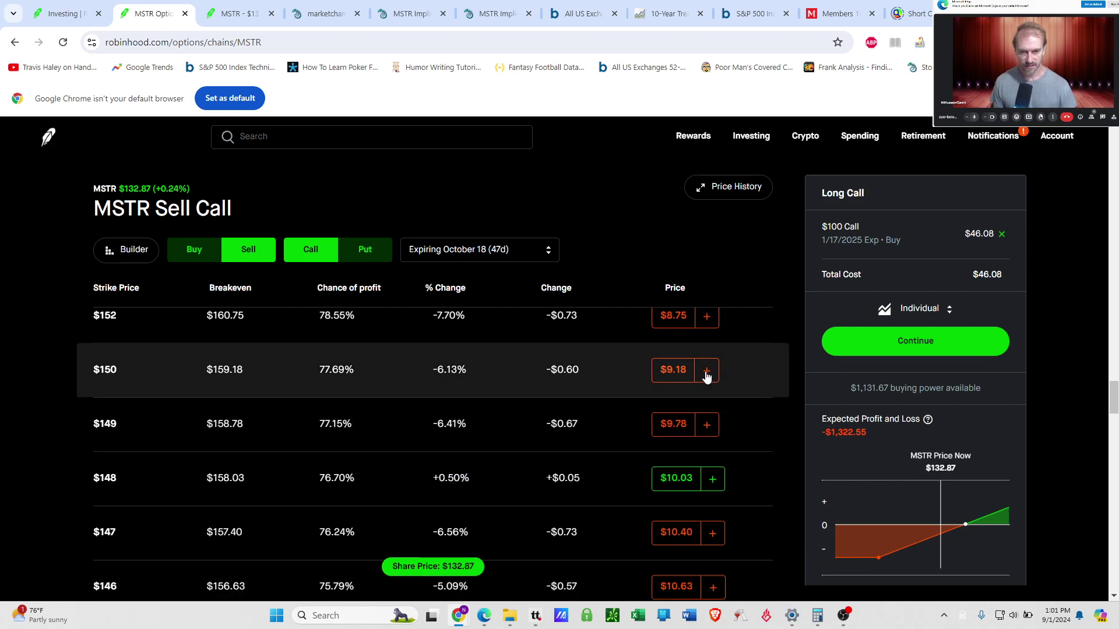
pyautogui.click(707, 373)
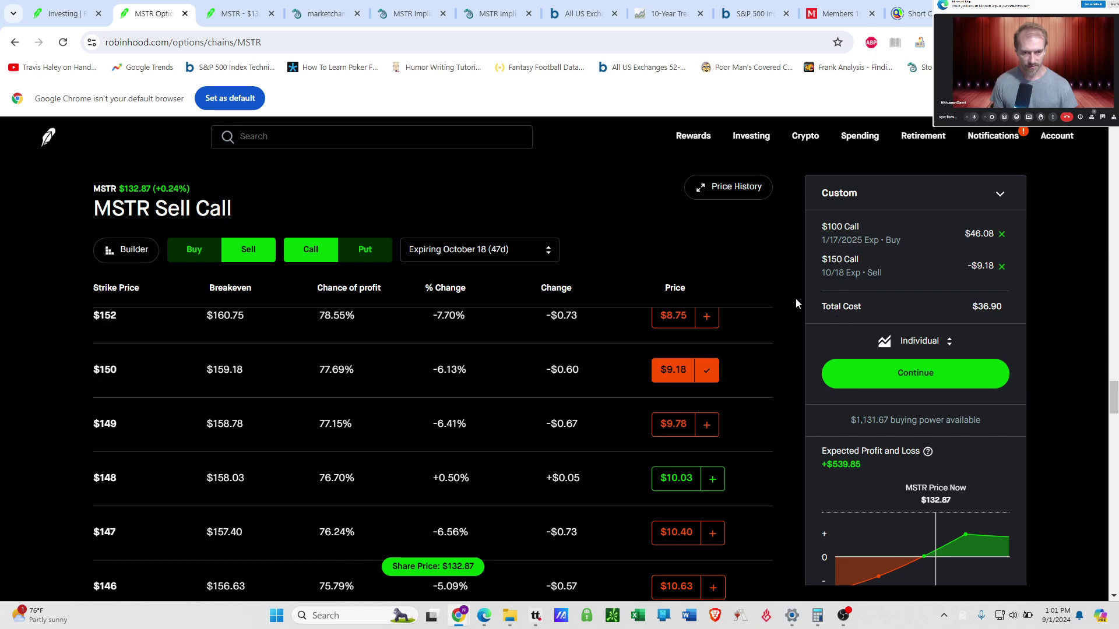
pyautogui.moveTo(832, 226); pyautogui.dragTo(862, 227)
pyautogui.click(855, 231)
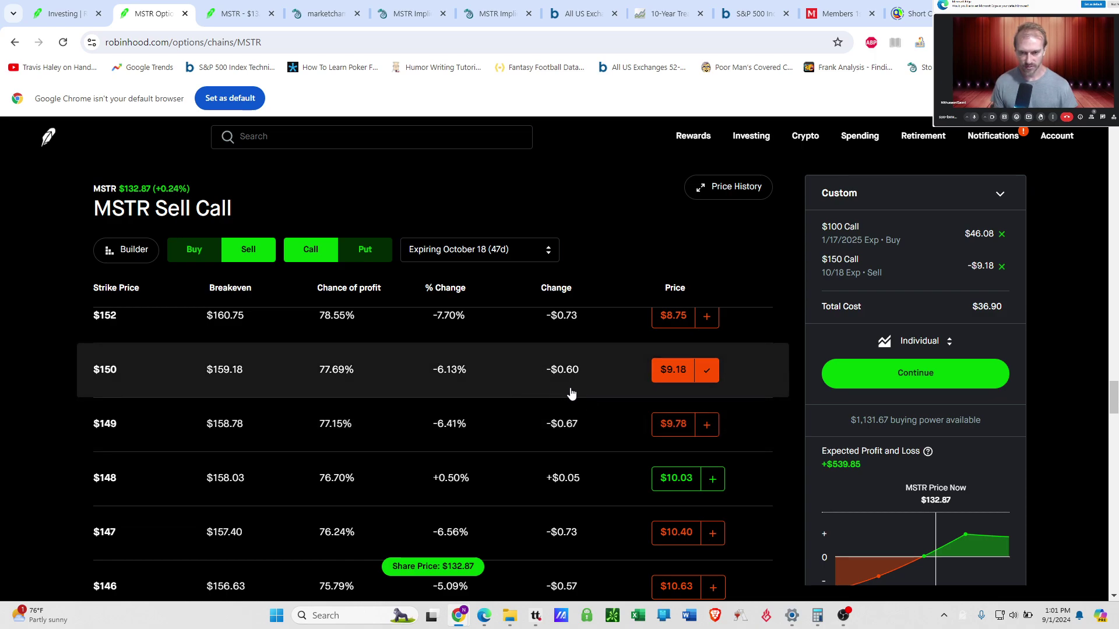
pyautogui.click(708, 371)
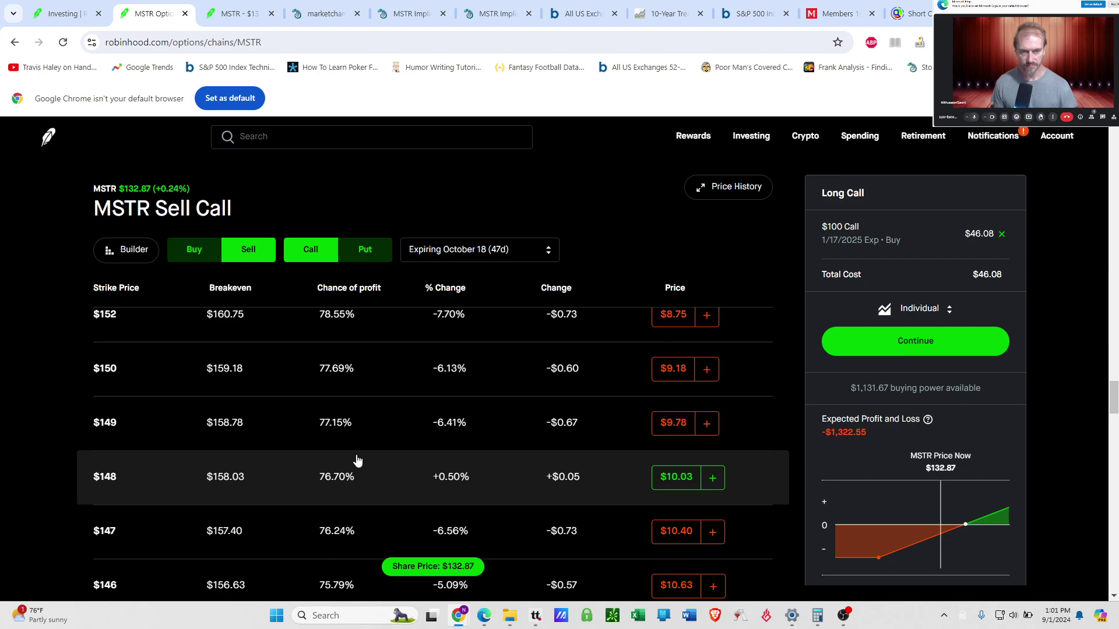
# Look through the strikes down to the share price, try the $135 October 18 call as the short leg, and remove it.
pyautogui.scroll(-1, 355, 462)
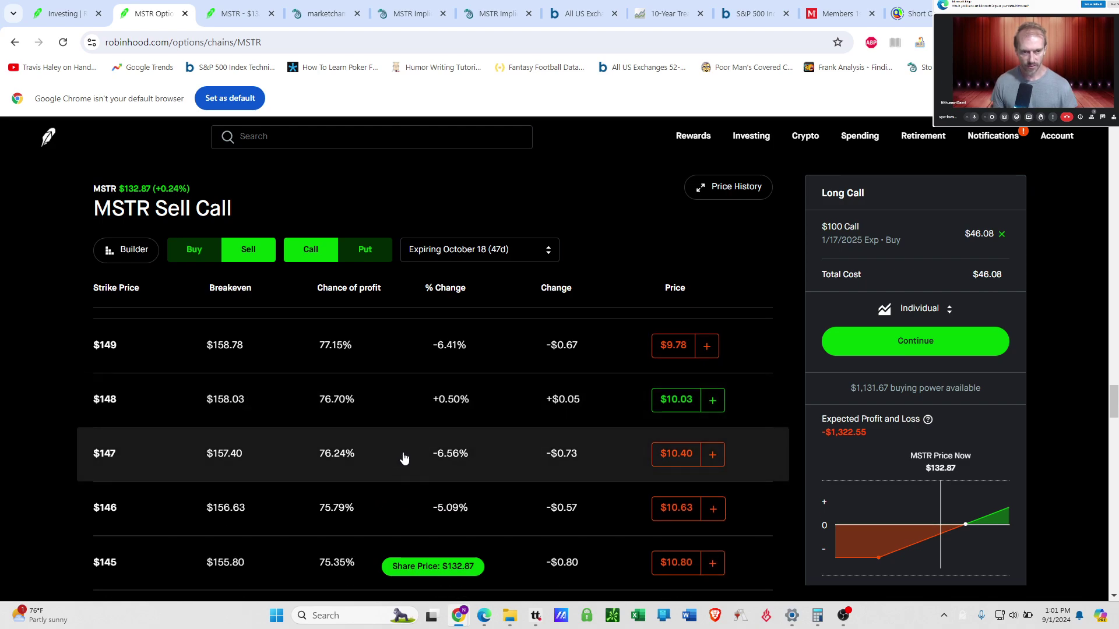
pyautogui.scroll(-2, 402, 457)
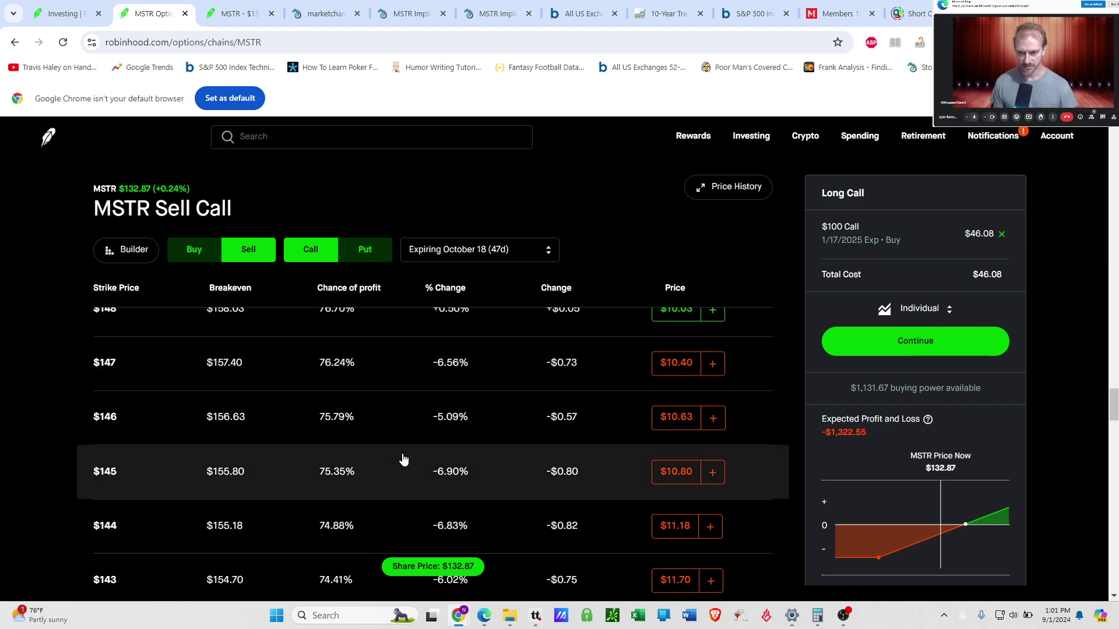
pyautogui.scroll(-1, 443, 437)
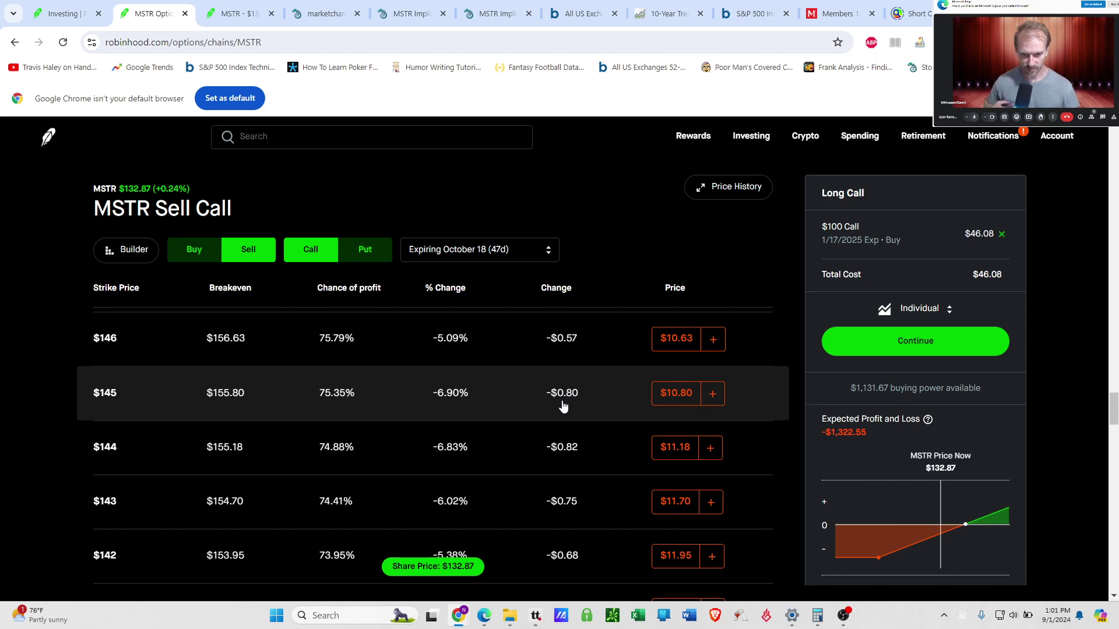
pyautogui.scroll(-5, 562, 405)
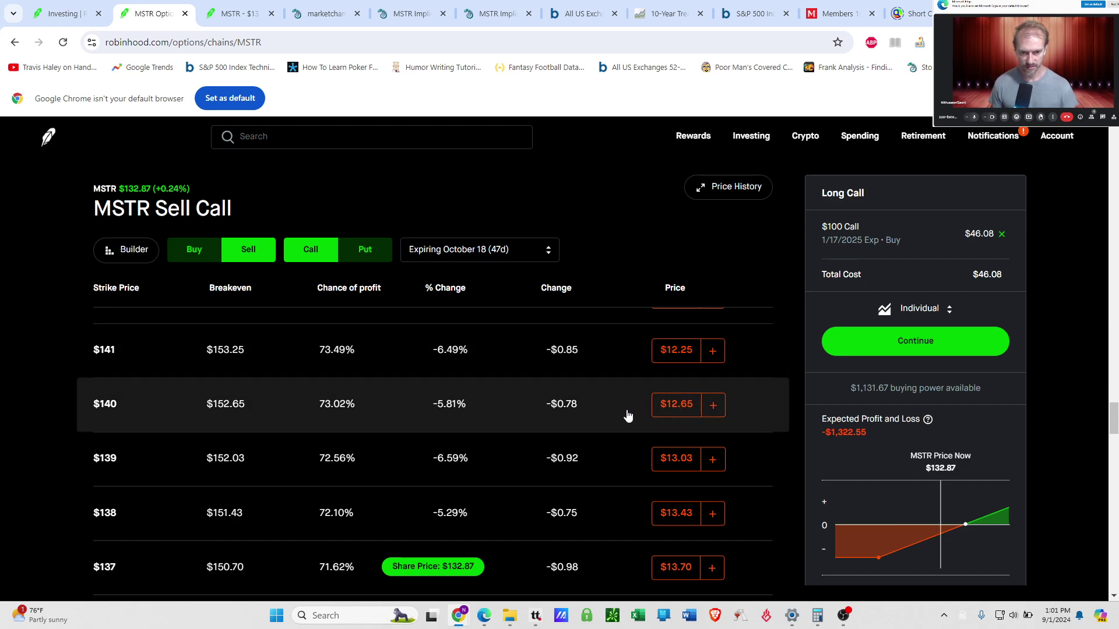
pyautogui.scroll(-2, 583, 413)
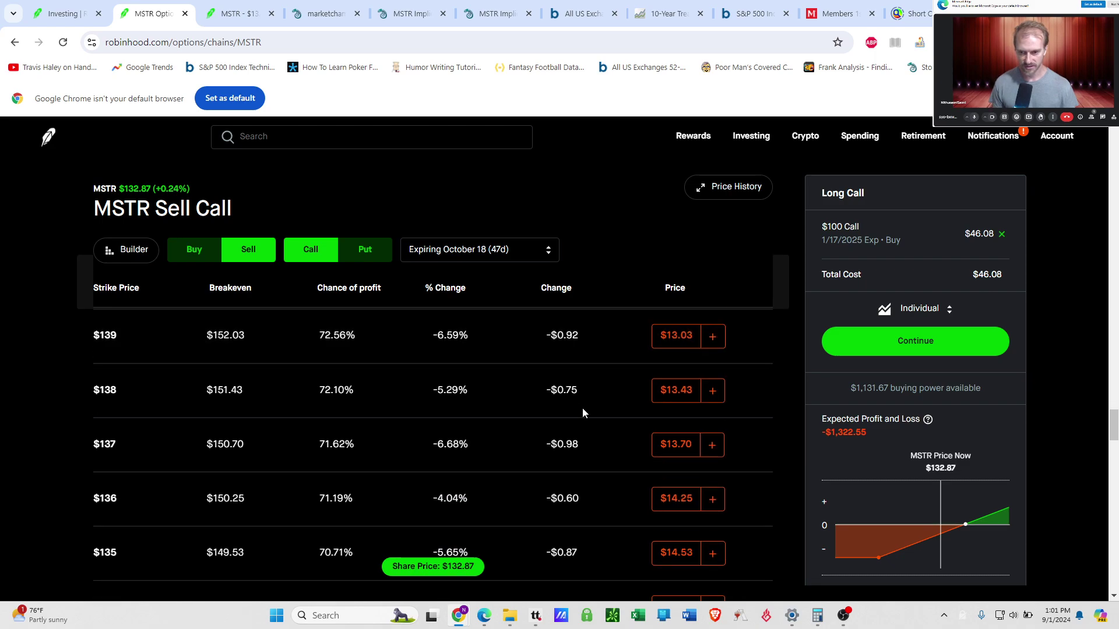
pyautogui.scroll(-2, 582, 409)
pyautogui.scroll(1, 579, 412)
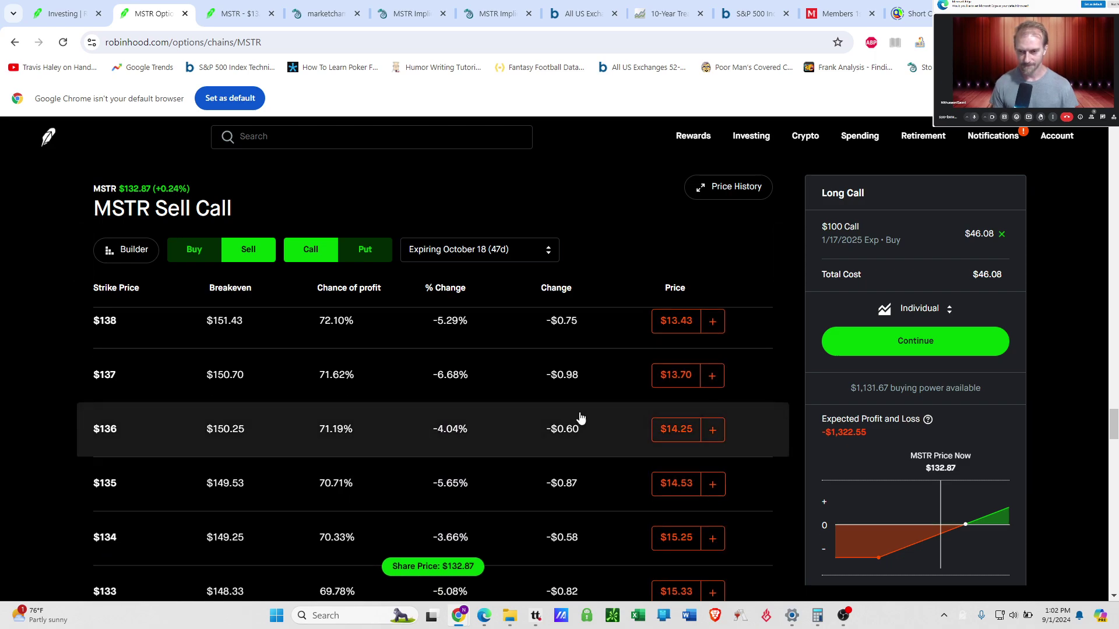
pyautogui.scroll(-1, 580, 417)
pyautogui.scroll(1, 579, 411)
pyautogui.scroll(-1, 579, 411)
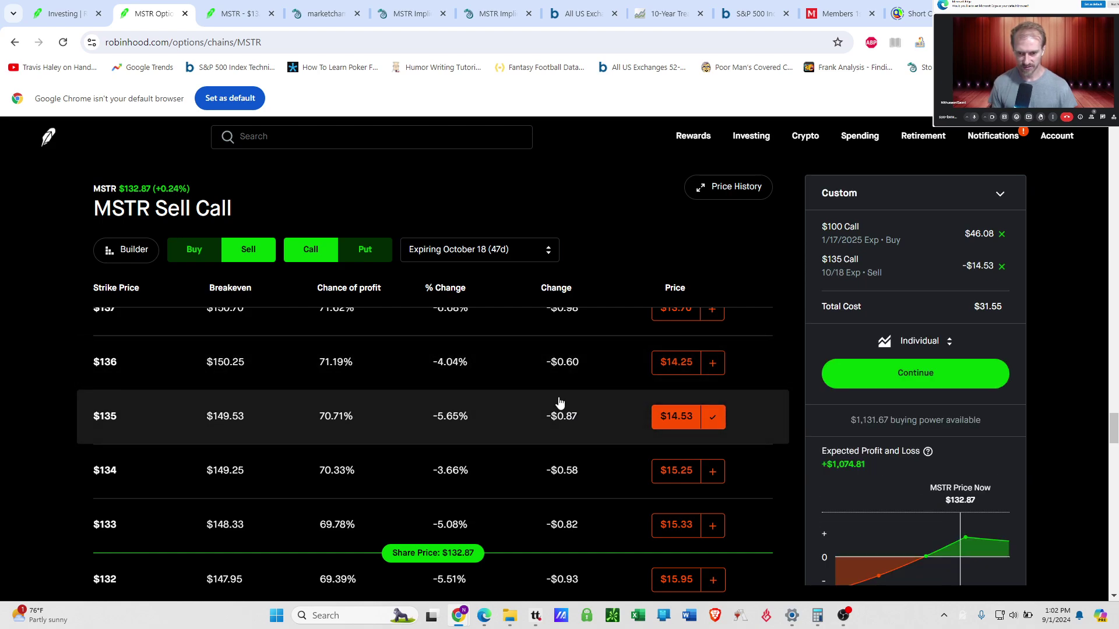
pyautogui.click(715, 419)
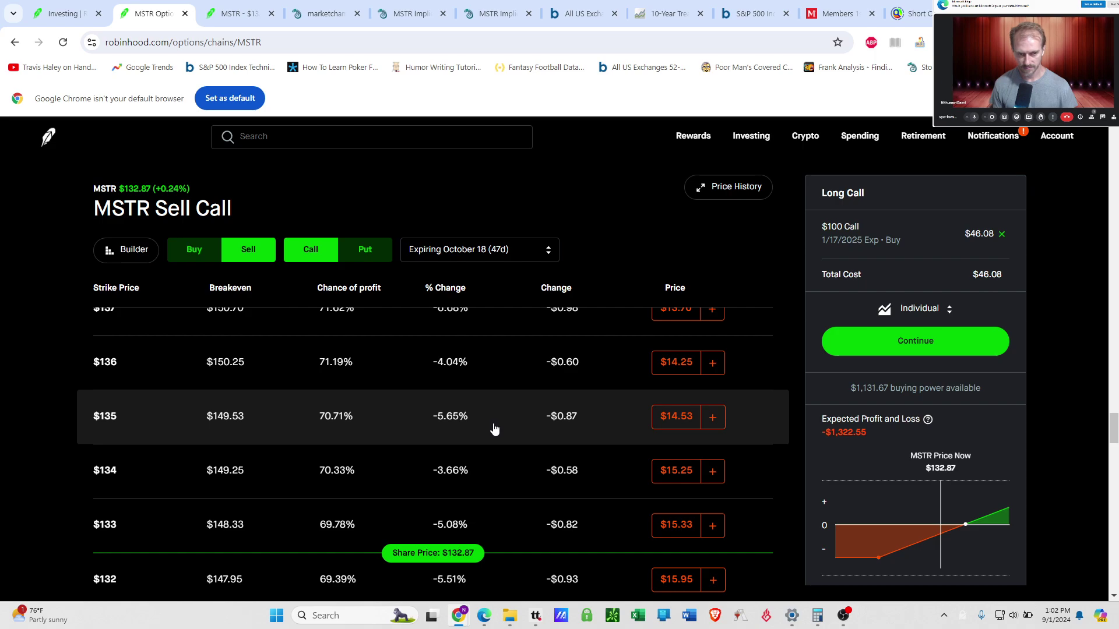
pyautogui.scroll(1, 494, 428)
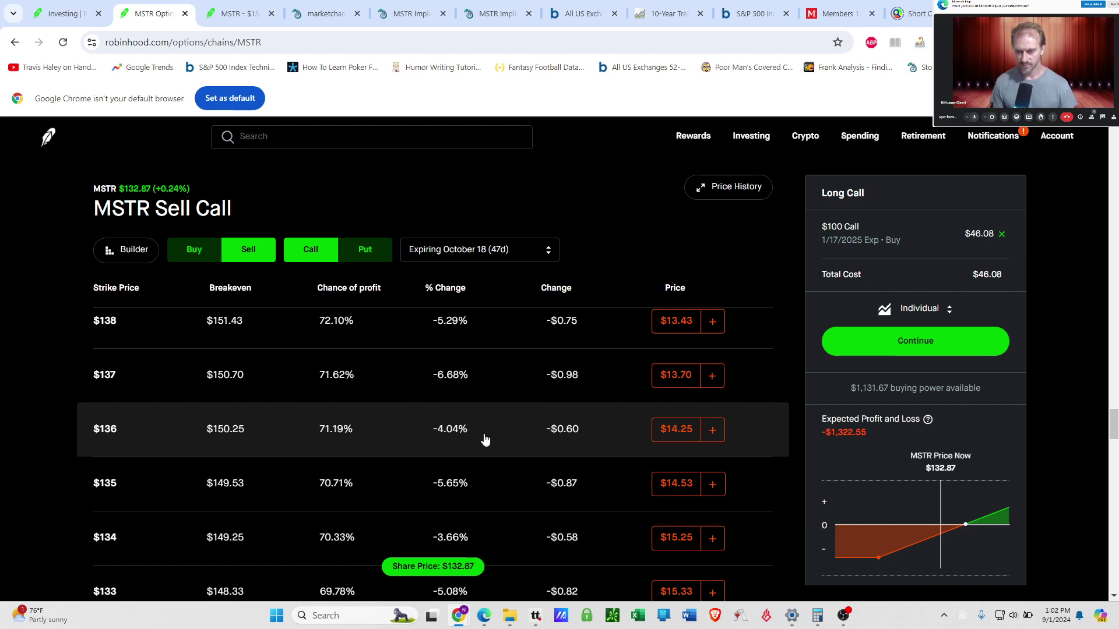
pyautogui.scroll(-1, 489, 442)
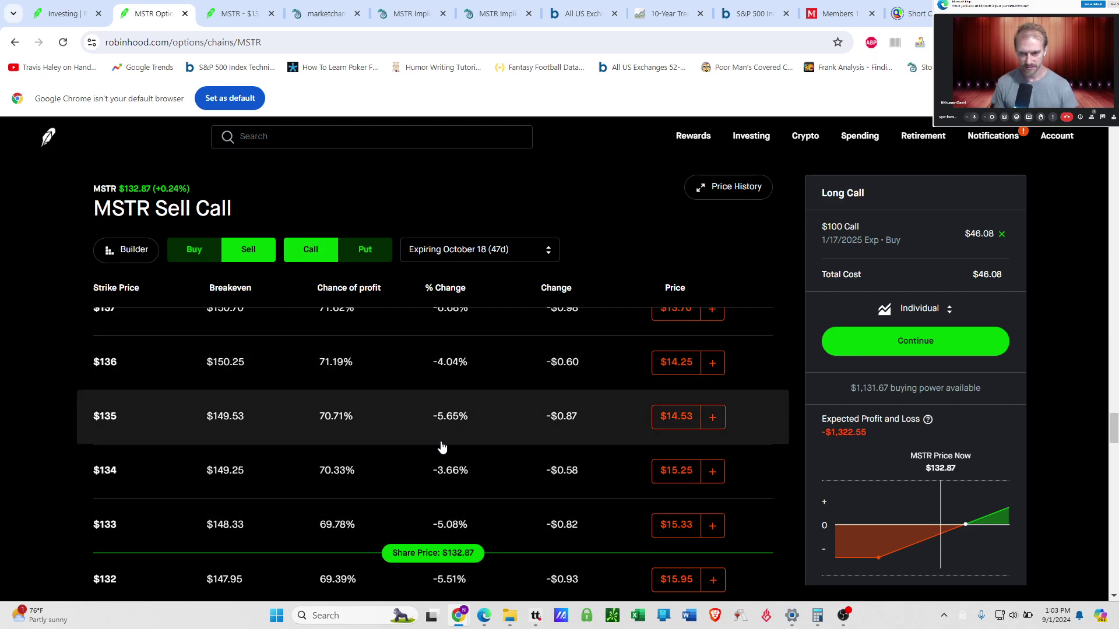
# Switch to tastytrade and set up a short MSTR call expiring Oct 18, 2024 at the 137 strike.
pyautogui.click(538, 620)
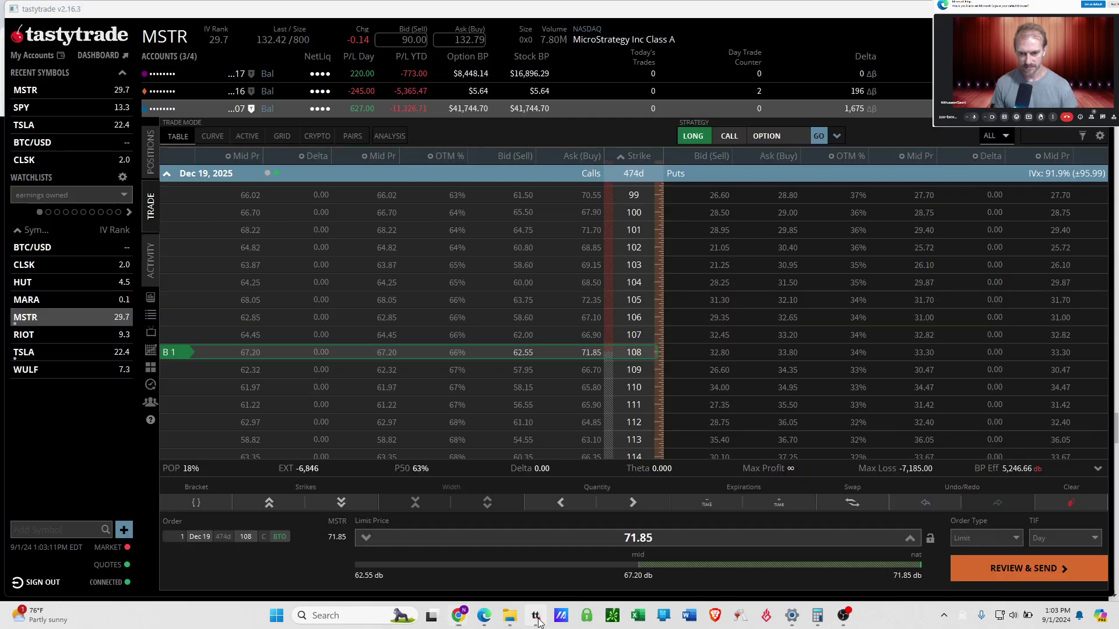
pyautogui.click(241, 173)
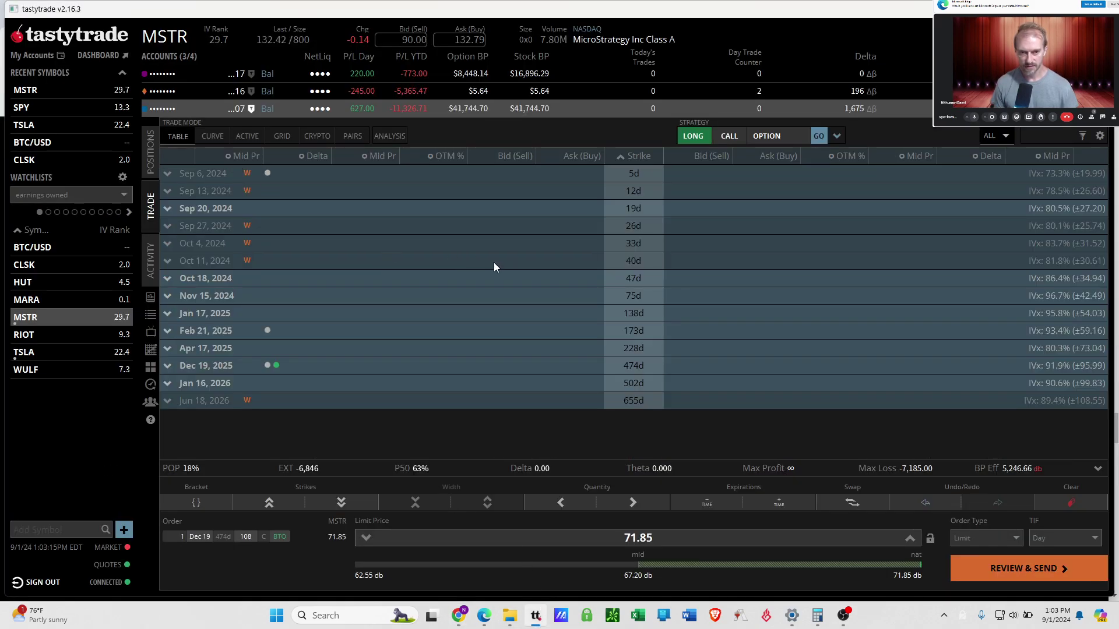
pyautogui.click(516, 279)
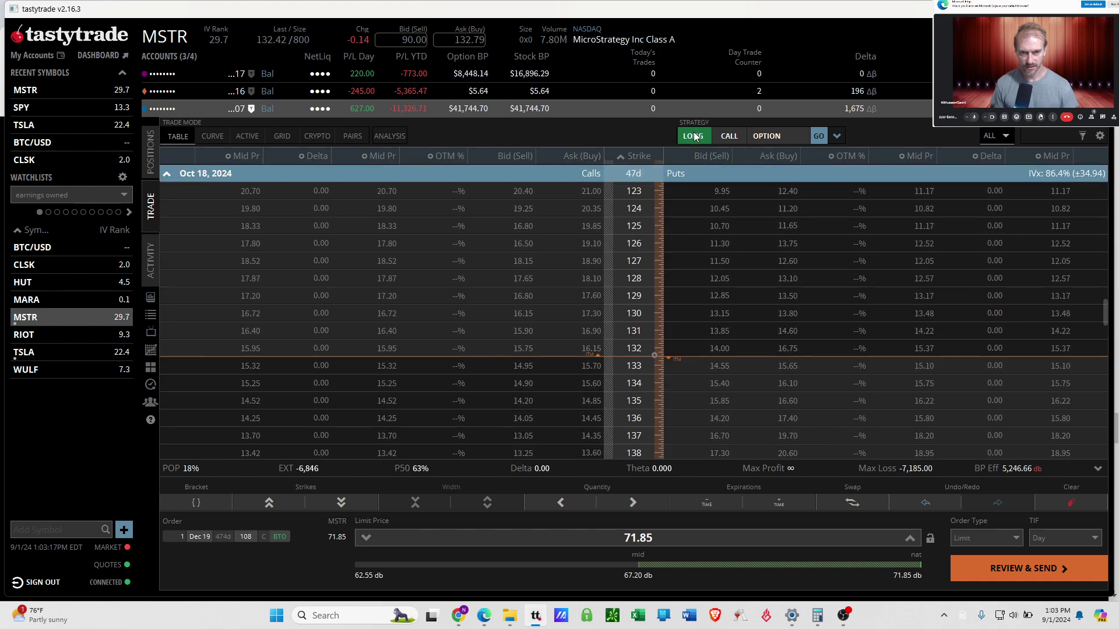
pyautogui.click(824, 141)
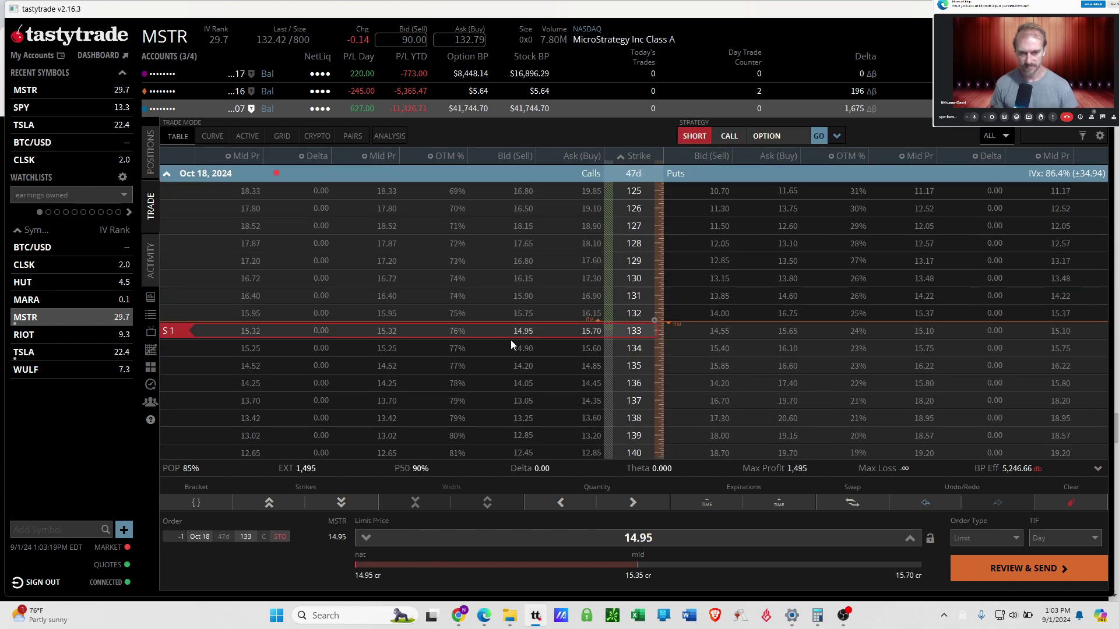
pyautogui.moveTo(509, 333); pyautogui.dragTo(492, 404)
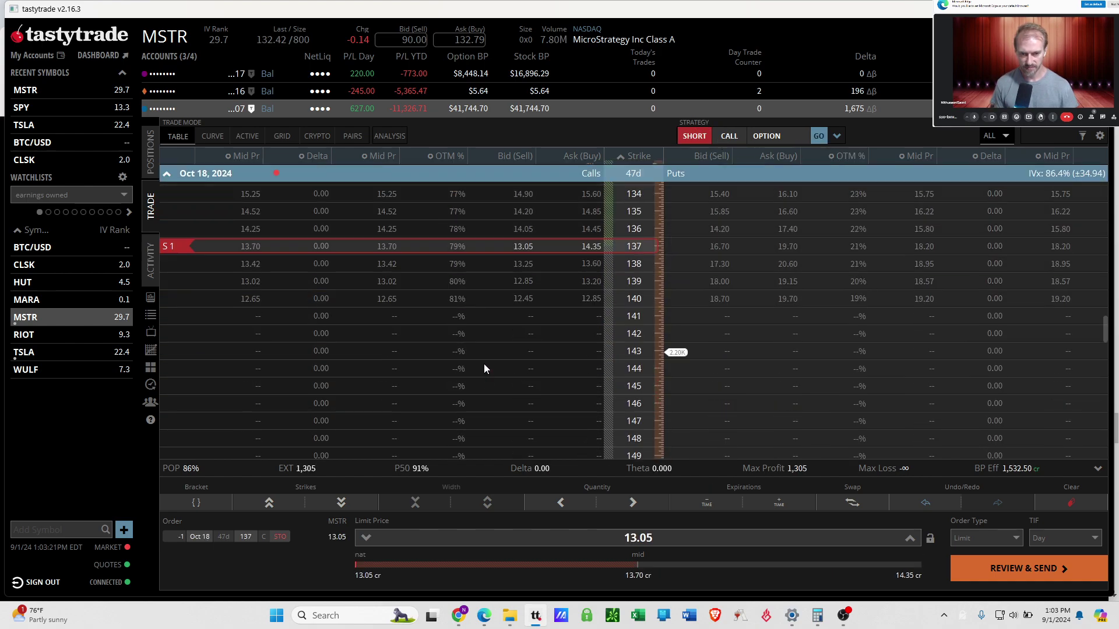
# Move the short Oct 18 call to the 140 strike, and switch back to the Robinhood option chain.
pyautogui.scroll(1, 480, 337)
pyautogui.moveTo(481, 300); pyautogui.dragTo(474, 353)
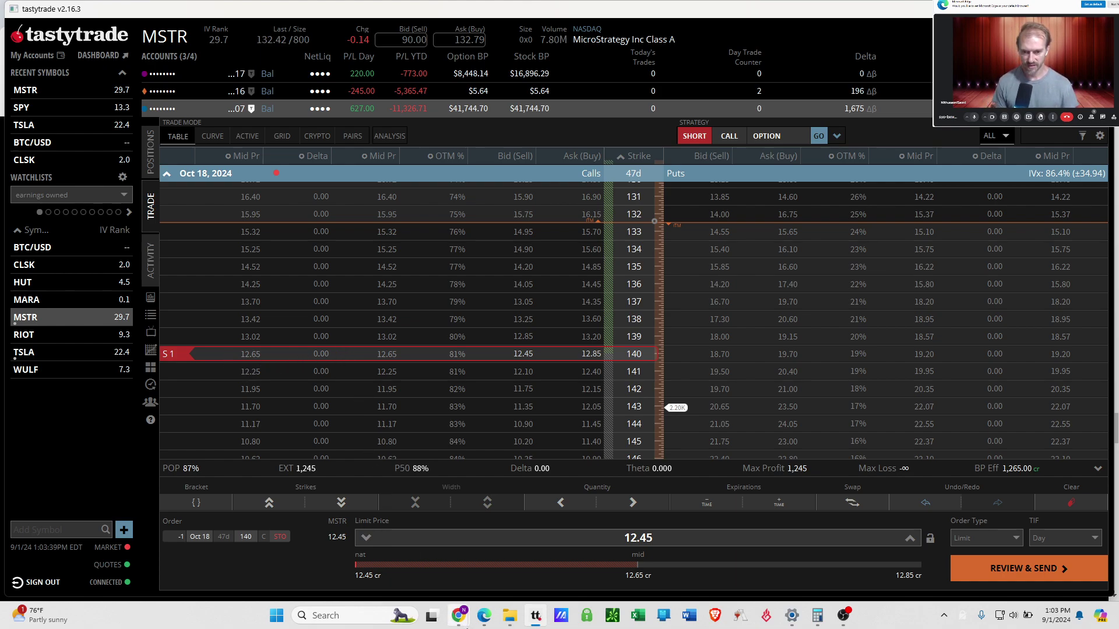
pyautogui.moveTo(466, 625)
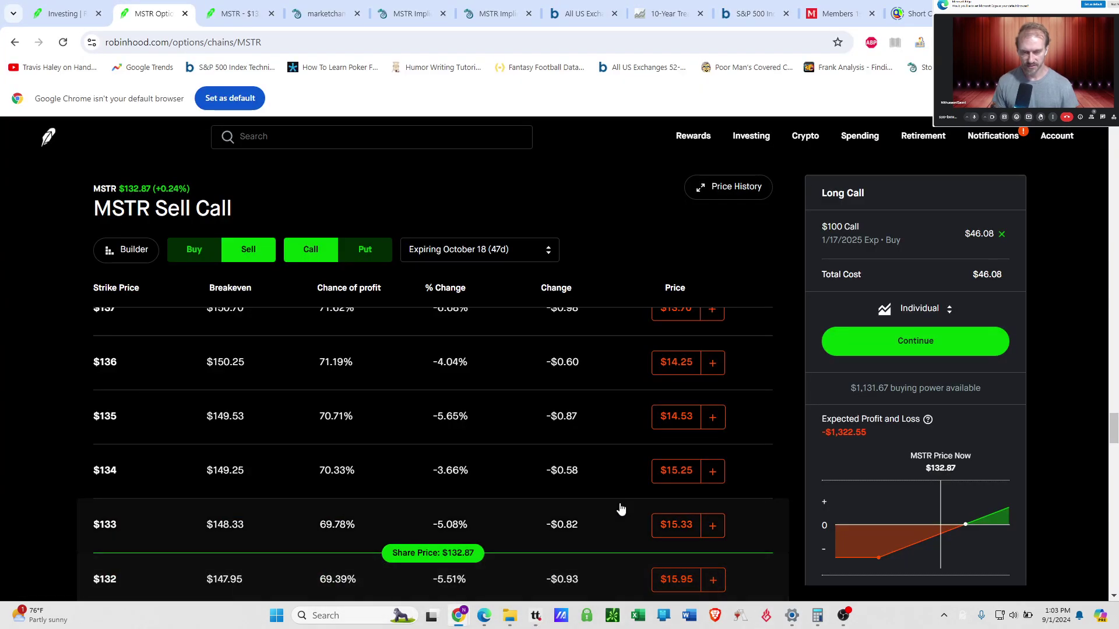
pyautogui.click(395, 558)
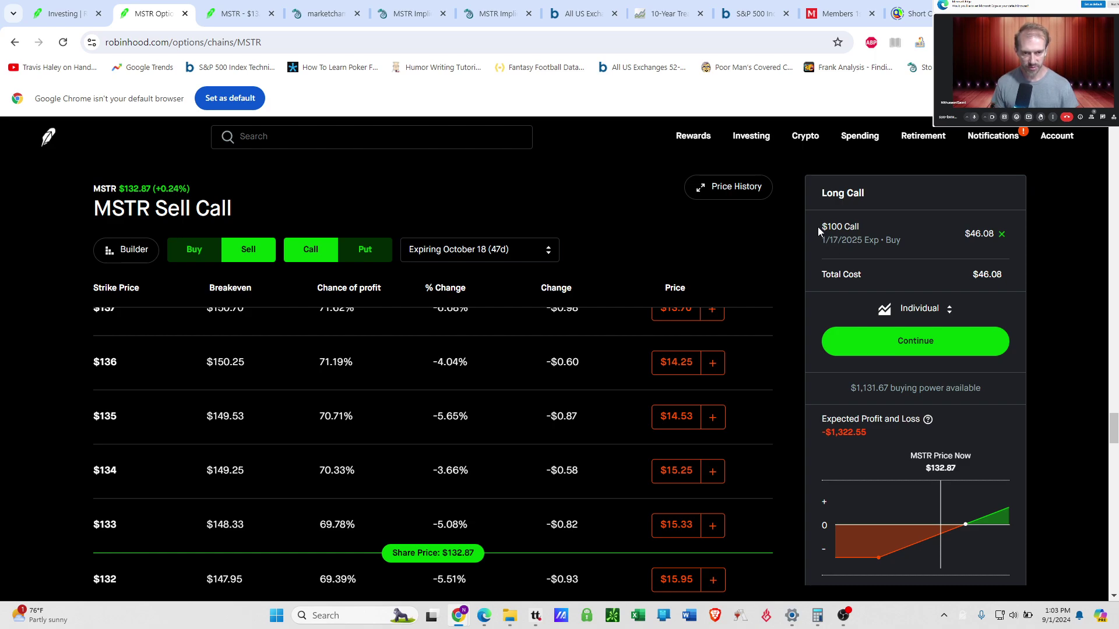
# Highlight the $100 long call in the order, then try the $133 October 18 call as the short leg and remove it.
pyautogui.moveTo(822, 226); pyautogui.dragTo(890, 251)
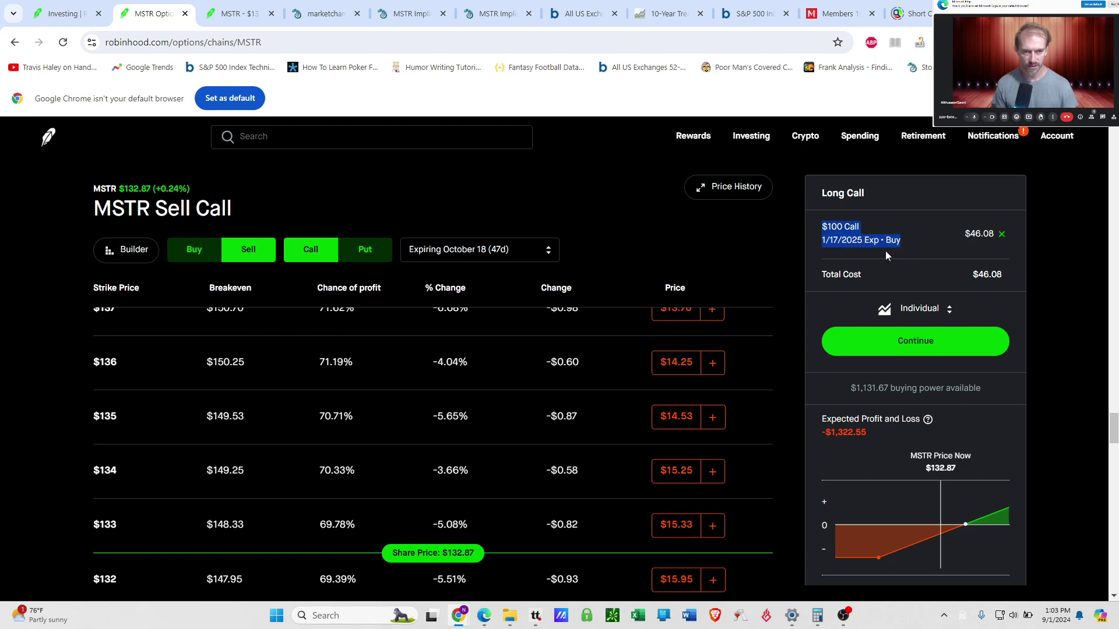
pyautogui.click(857, 241)
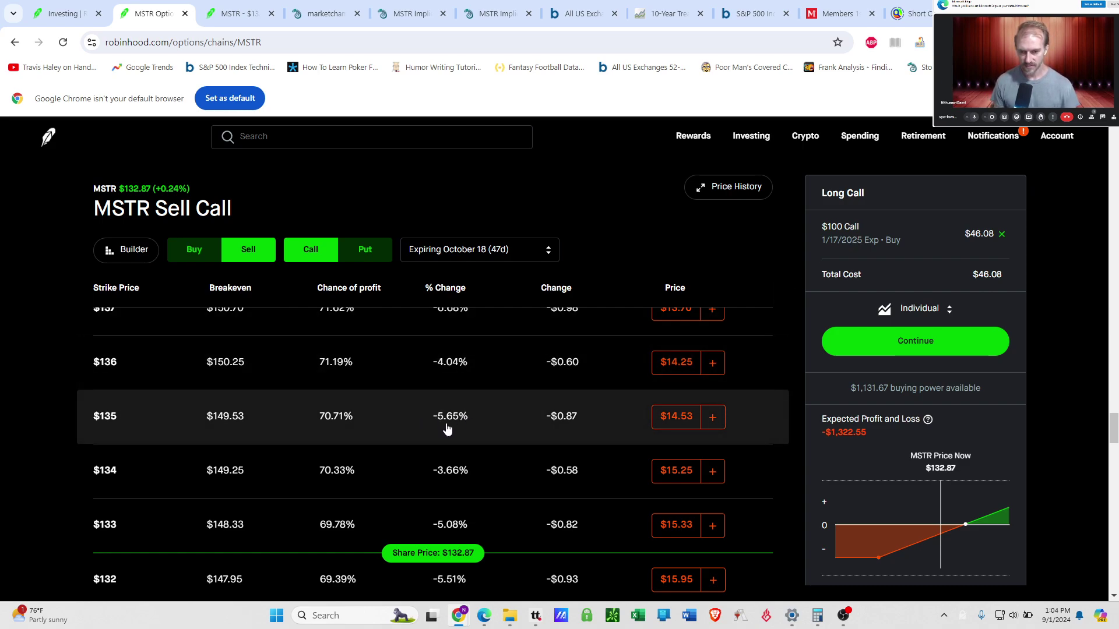
pyautogui.scroll(-1, 451, 434)
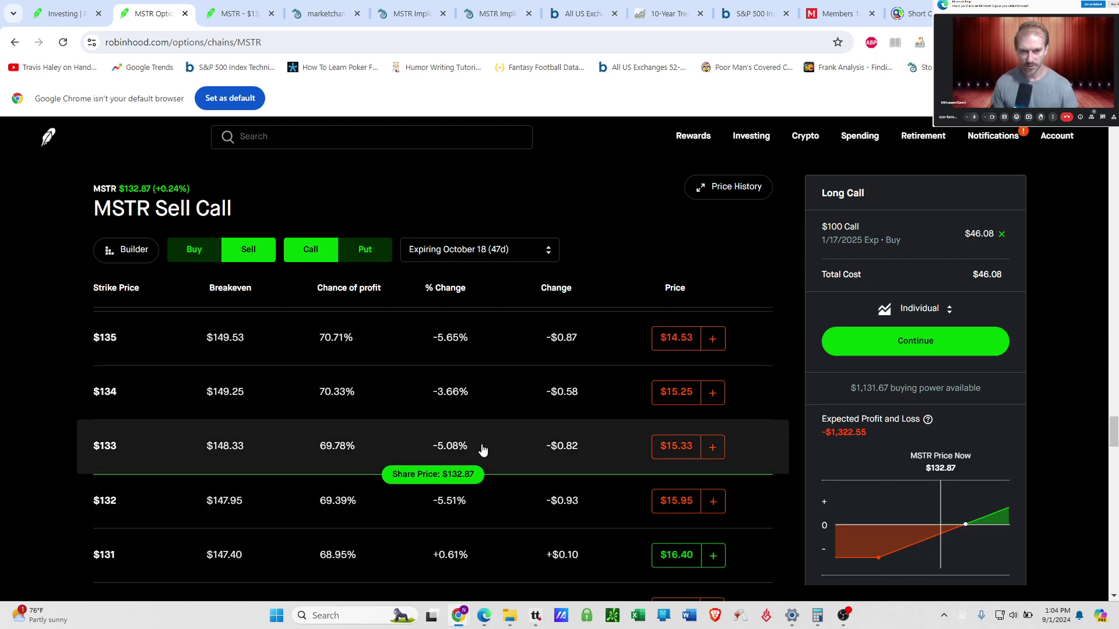
pyautogui.click(712, 447)
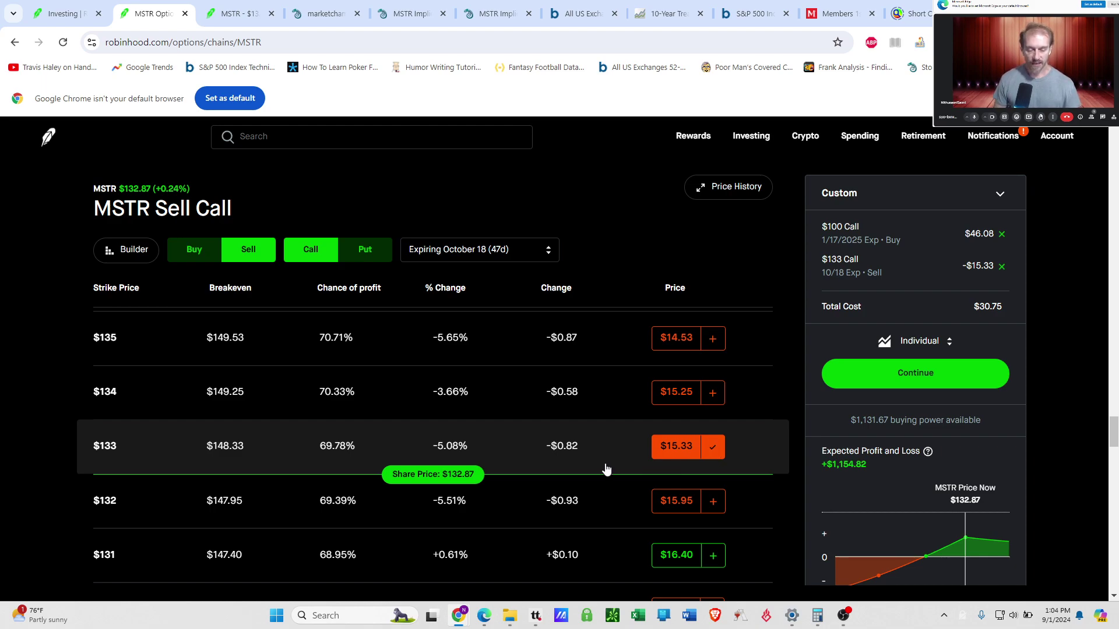
pyautogui.click(713, 450)
# Add the $140 October 18 call to the order as the short leg.
pyautogui.scroll(5, 541, 473)
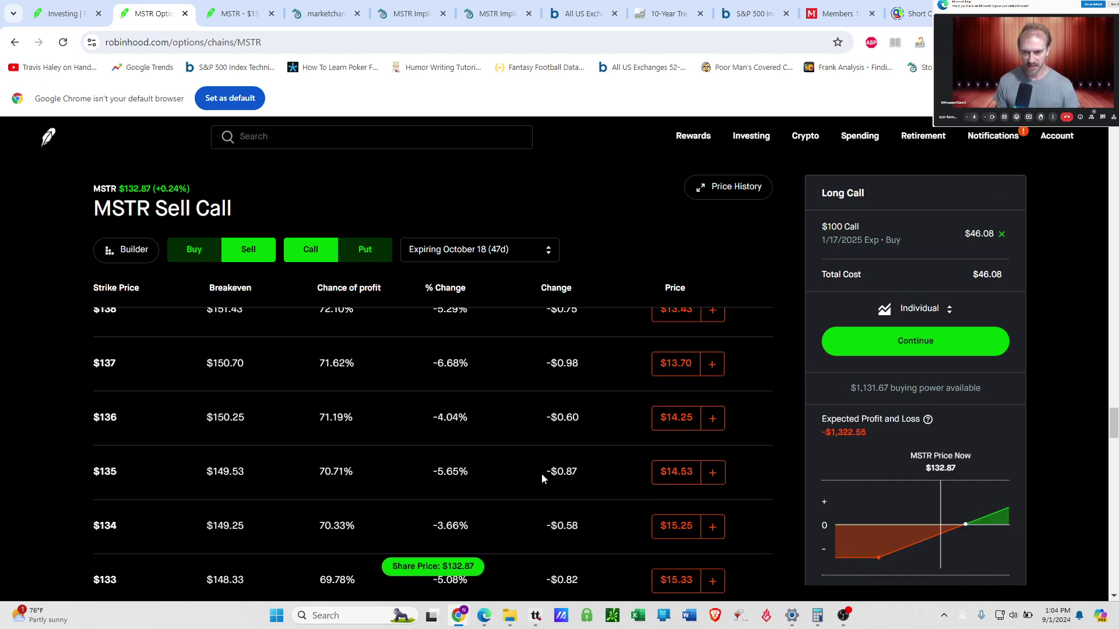
pyautogui.scroll(1, 536, 474)
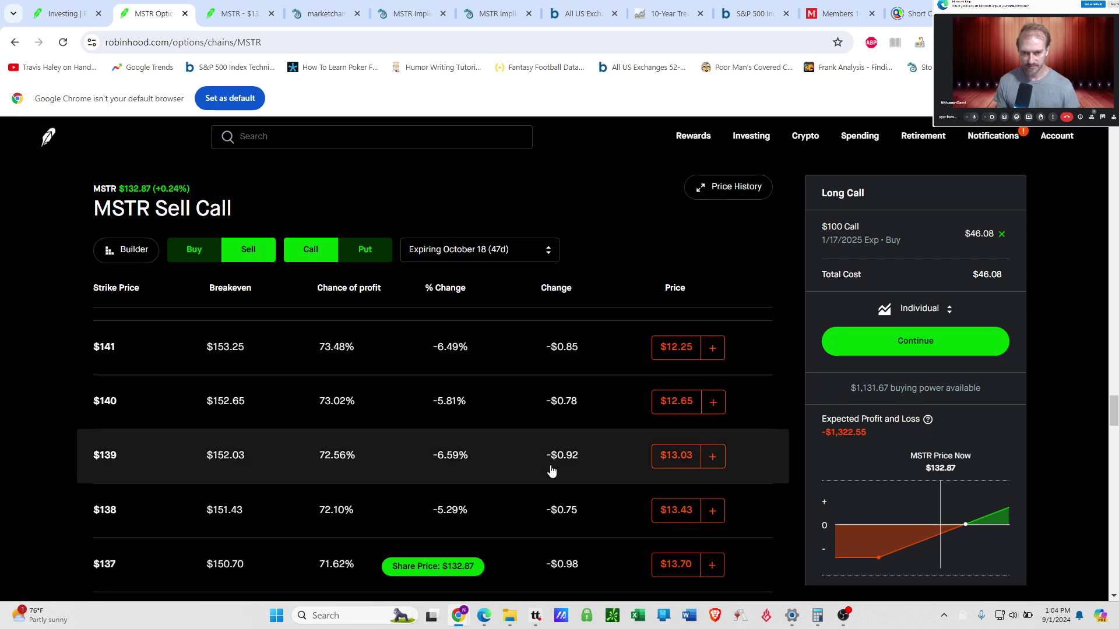
pyautogui.click(712, 406)
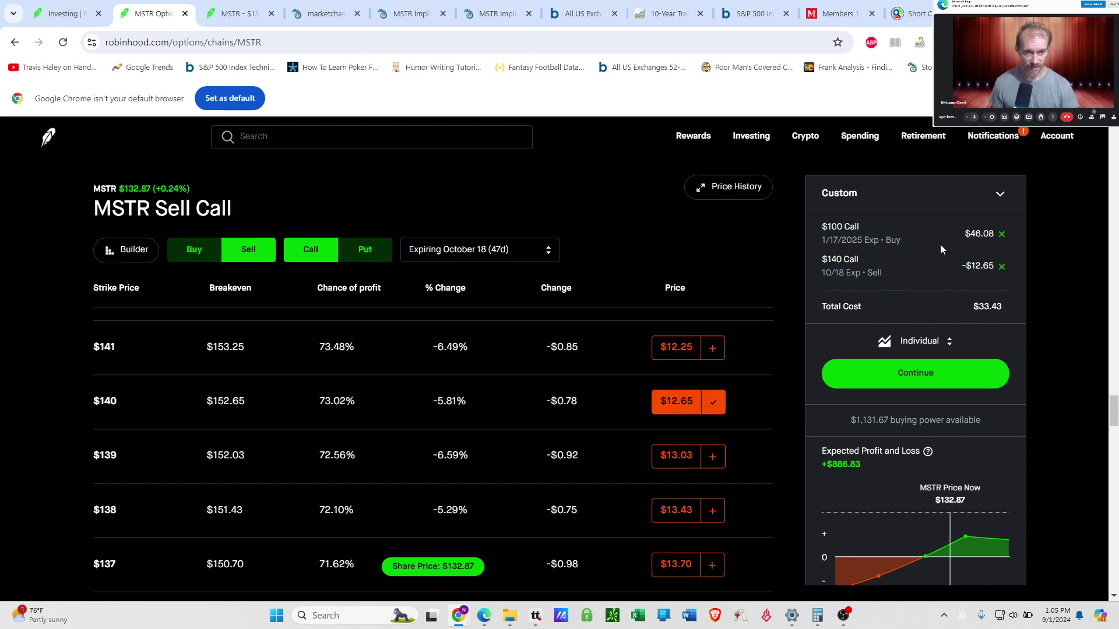
# Switch to Calculator, compute 225 ÷ 4600, and return to the Robinhood option chain.
pyautogui.click(816, 616)
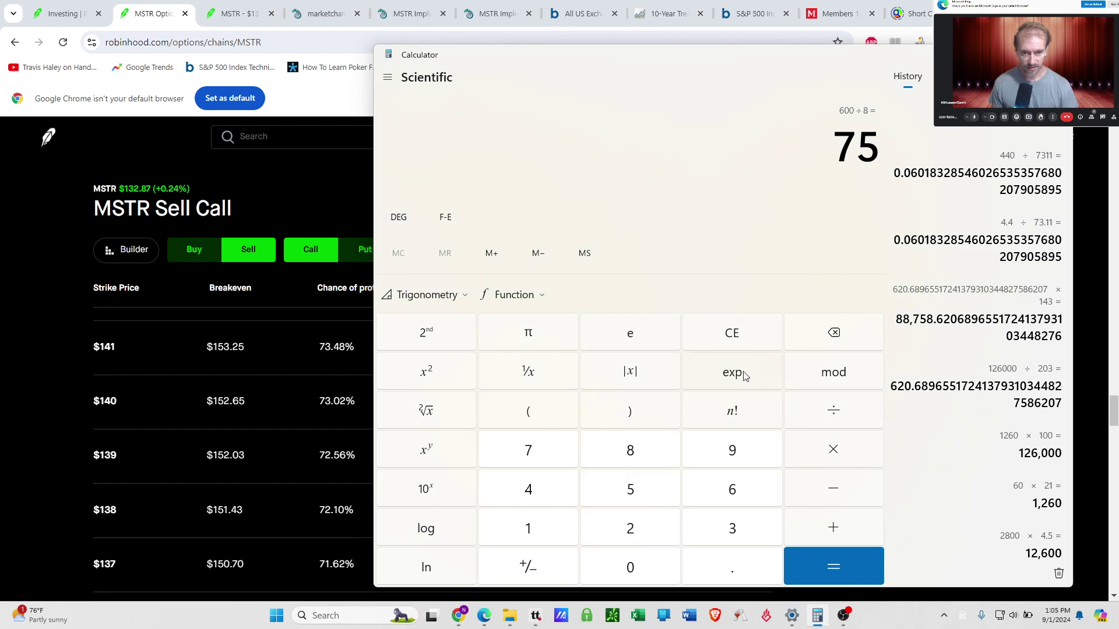
pyautogui.click(747, 334)
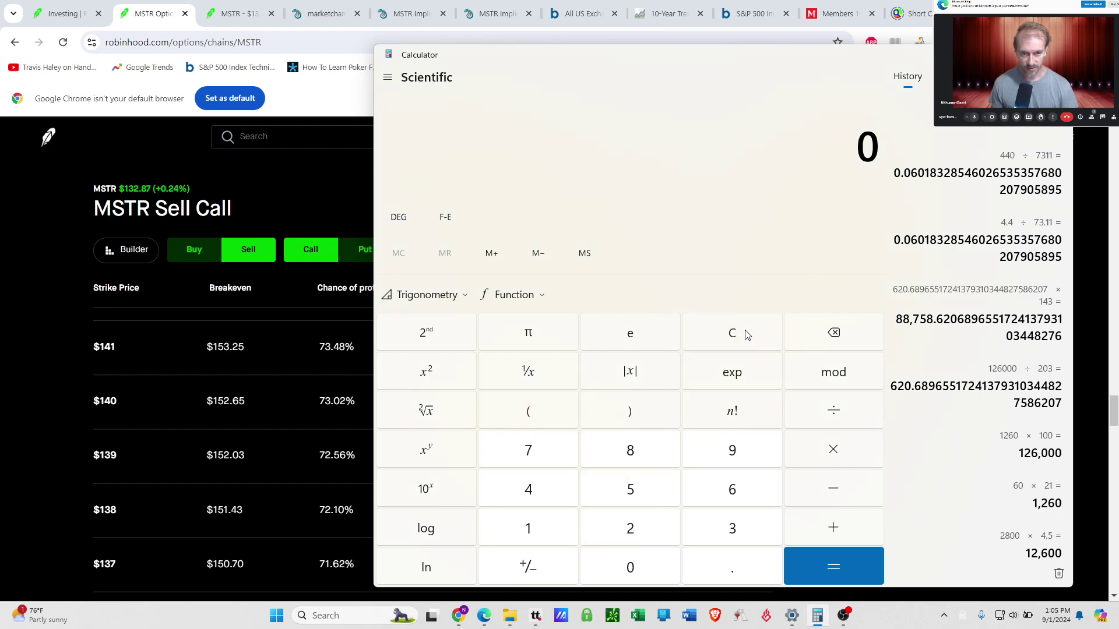
pyautogui.click(630, 528)
pyautogui.click(629, 528)
pyautogui.click(645, 501)
pyautogui.click(850, 425)
pyautogui.click(546, 500)
pyautogui.click(732, 498)
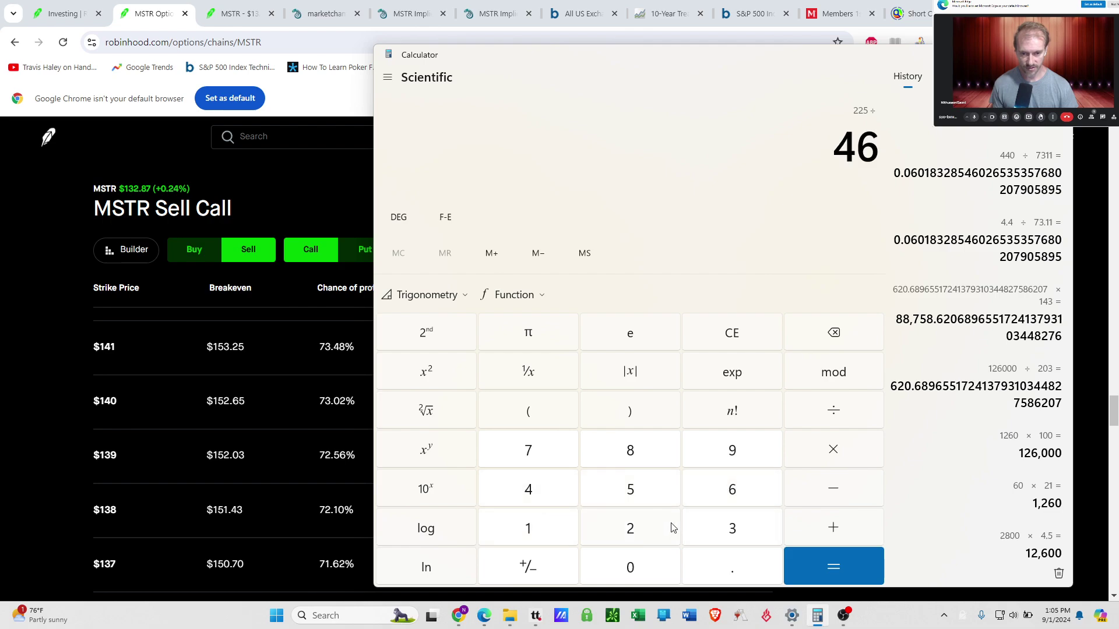
pyautogui.click(655, 576)
pyautogui.click(655, 576)
pyautogui.click(868, 561)
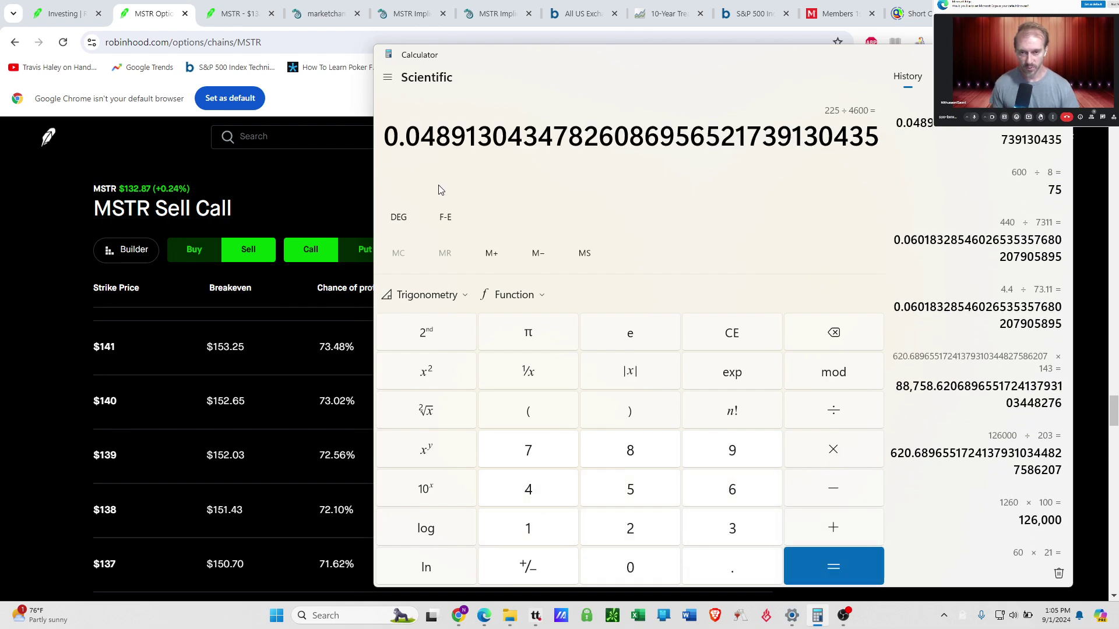
pyautogui.click(303, 187)
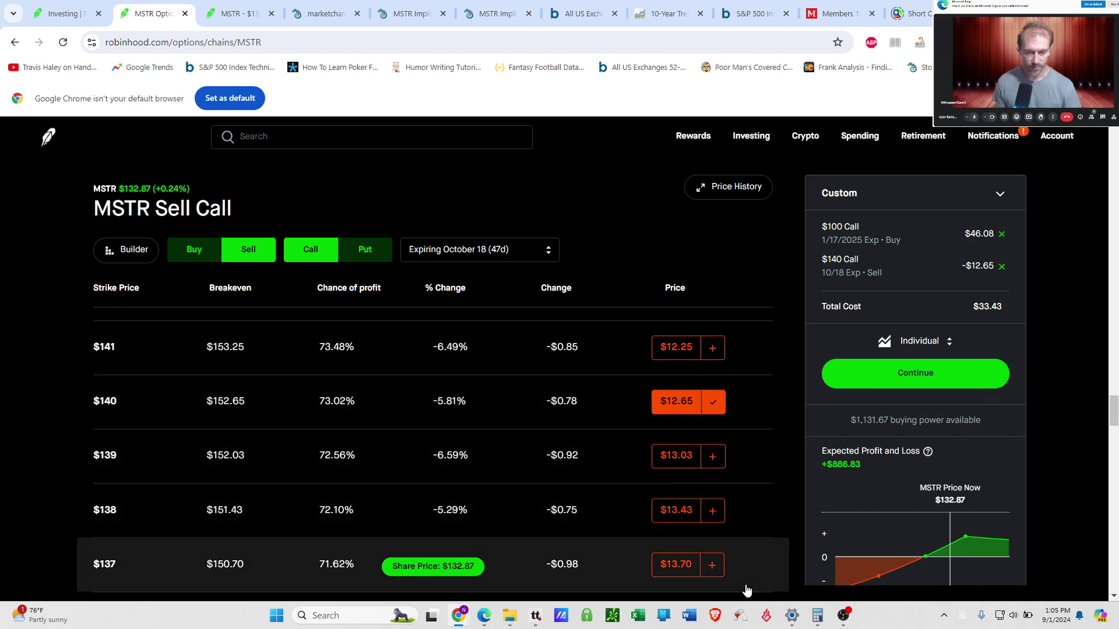
# Switch to Calculator, compute 300 ÷ 7311, and return to the Robinhood option chain.
pyautogui.click(817, 615)
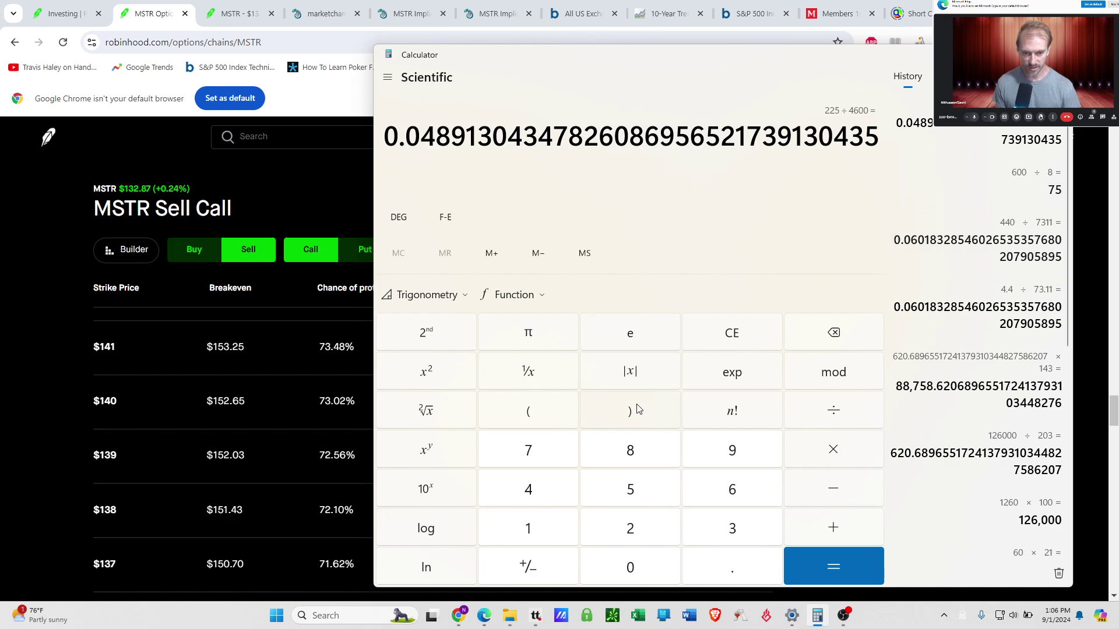
pyautogui.click(741, 338)
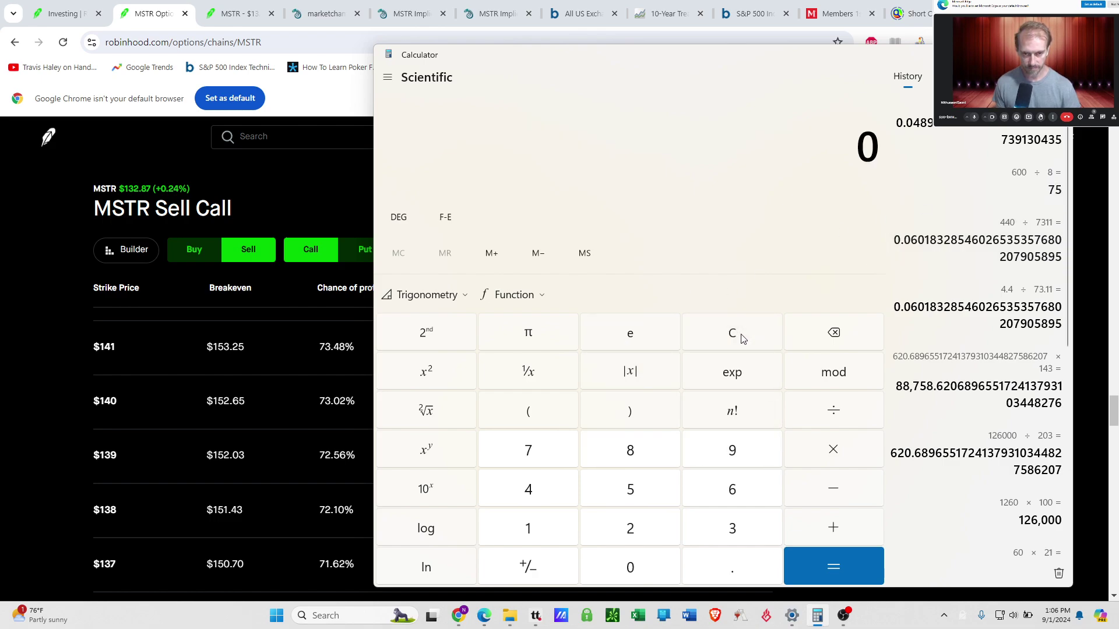
pyautogui.click(728, 546)
pyautogui.click(636, 565)
pyautogui.click(645, 562)
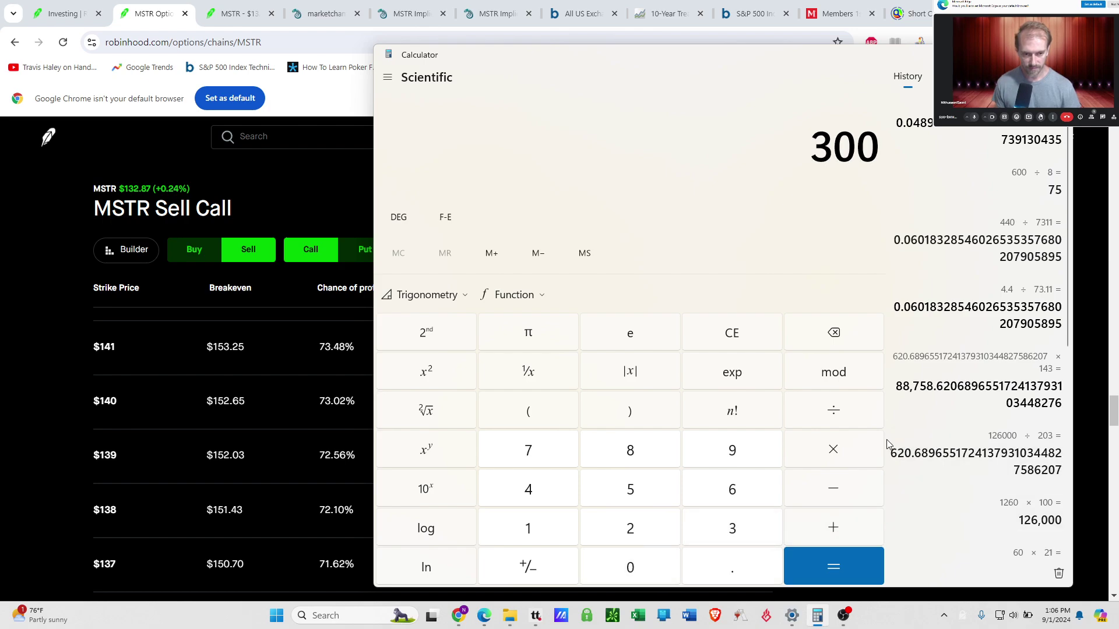
pyautogui.click(848, 413)
pyautogui.click(563, 465)
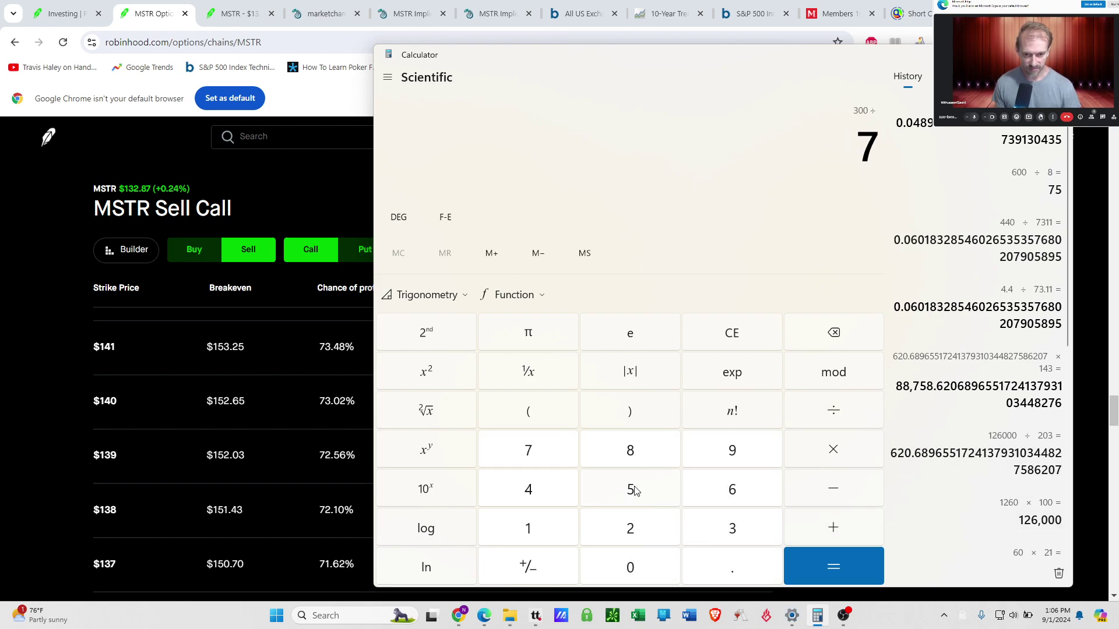
pyautogui.click(711, 533)
pyautogui.click(549, 532)
pyautogui.click(551, 532)
pyautogui.click(841, 568)
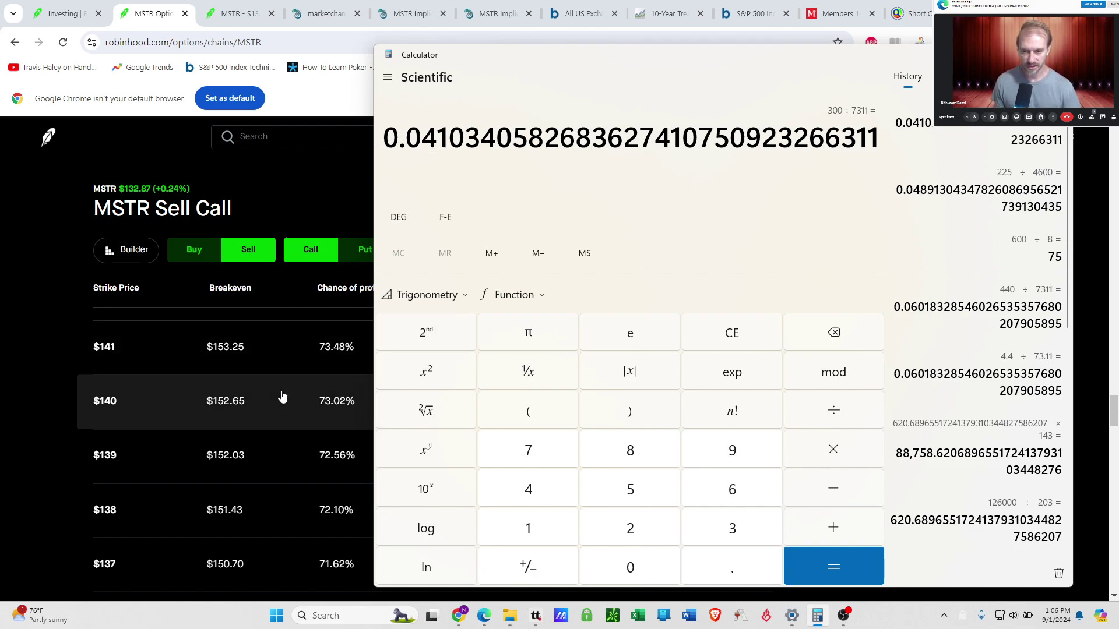
pyautogui.click(68, 433)
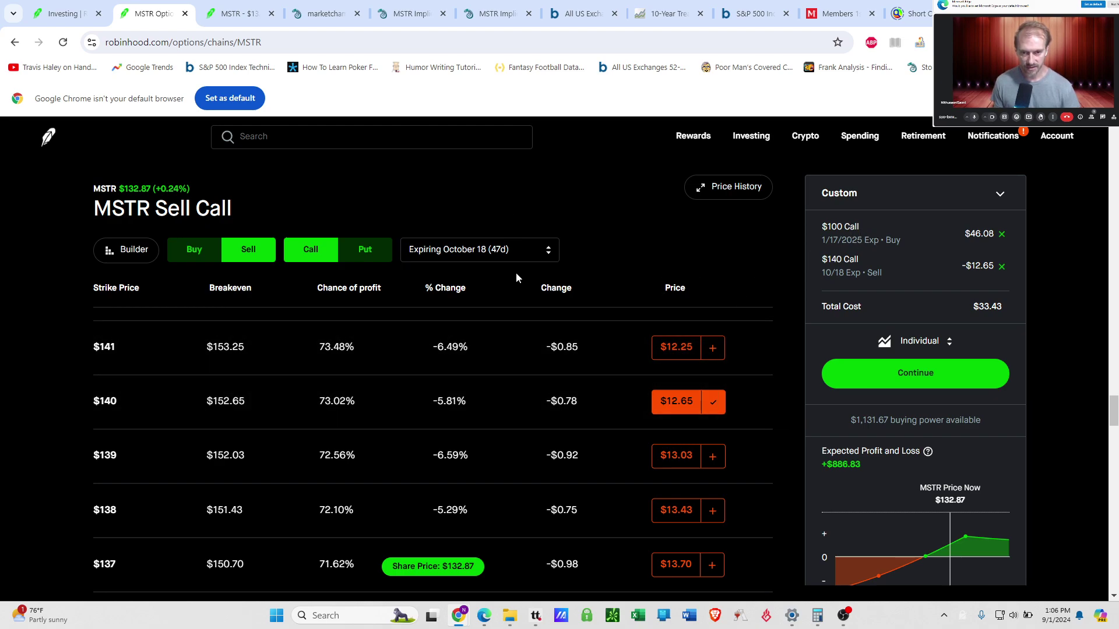
# Set the chain's expiration to January 17, 2025 and show the calls to buy.
pyautogui.click(519, 253)
pyautogui.scroll(2, 507, 311)
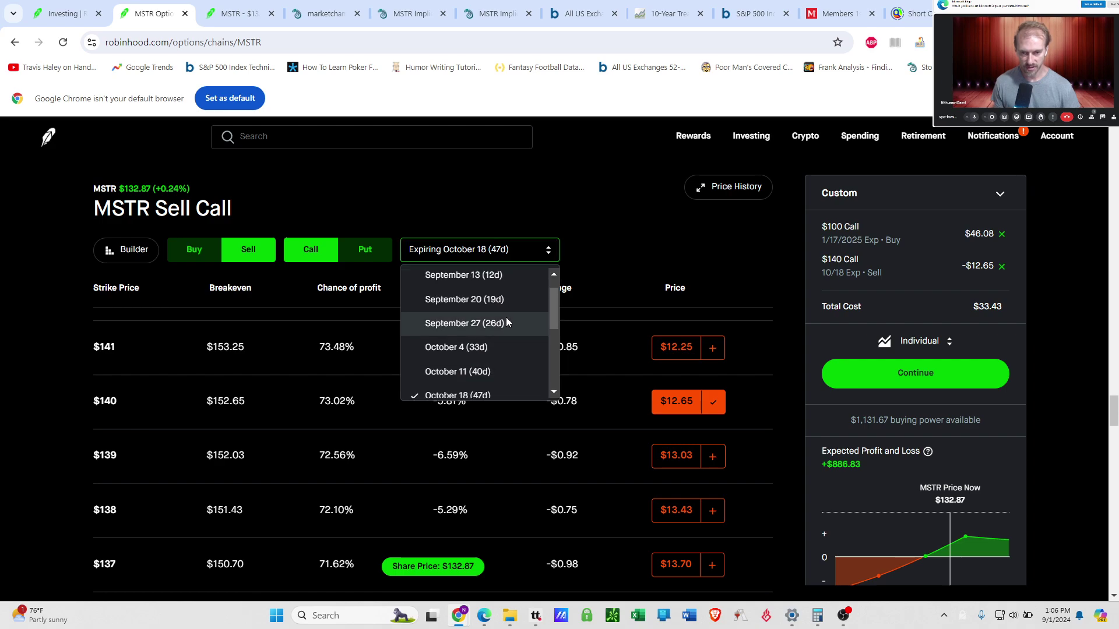
pyautogui.scroll(-3, 507, 324)
pyautogui.scroll(2, 505, 327)
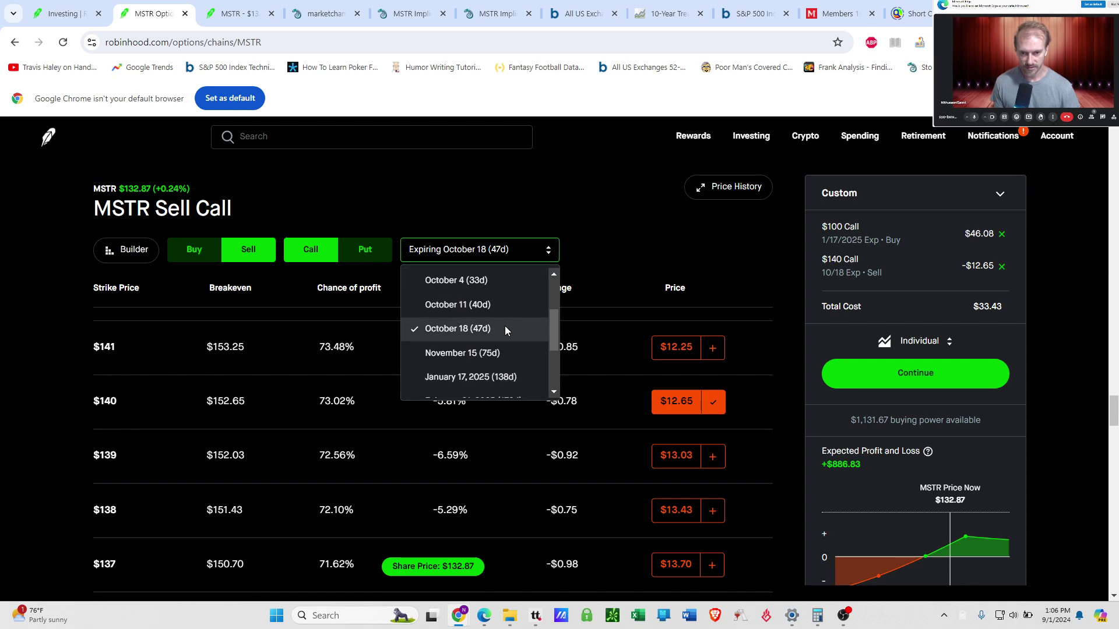
pyautogui.scroll(-4, 504, 329)
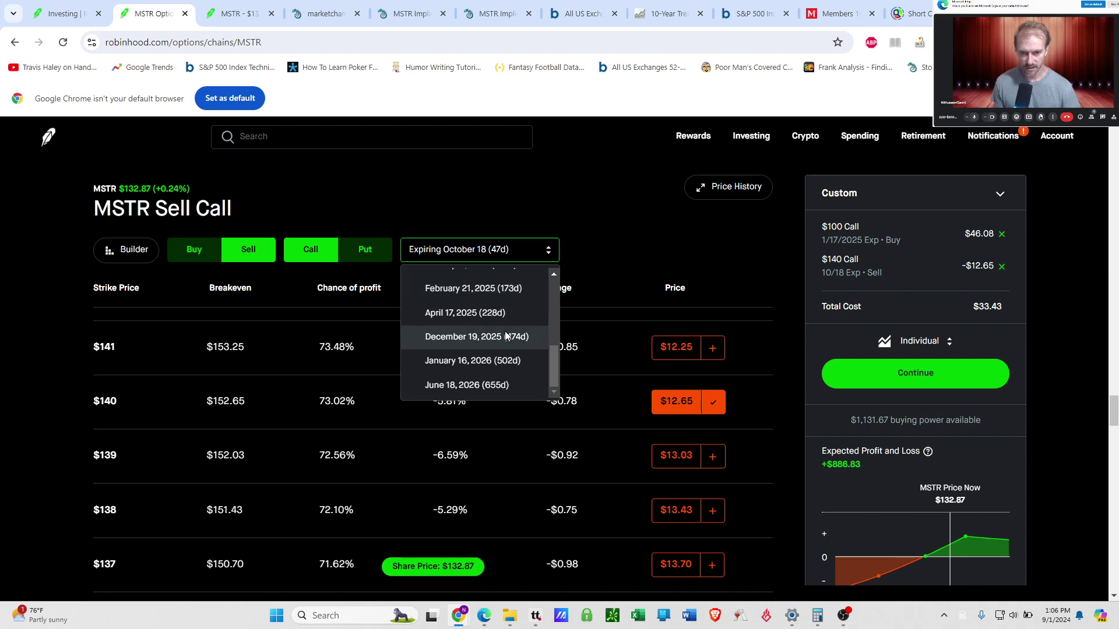
pyautogui.scroll(2, 501, 338)
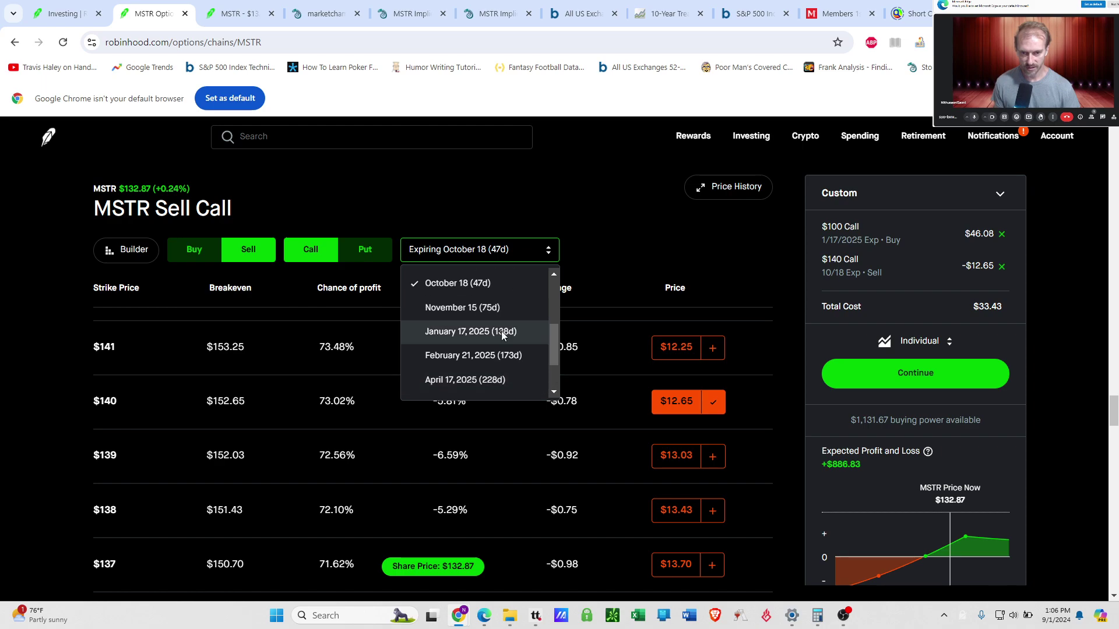
pyautogui.click(506, 332)
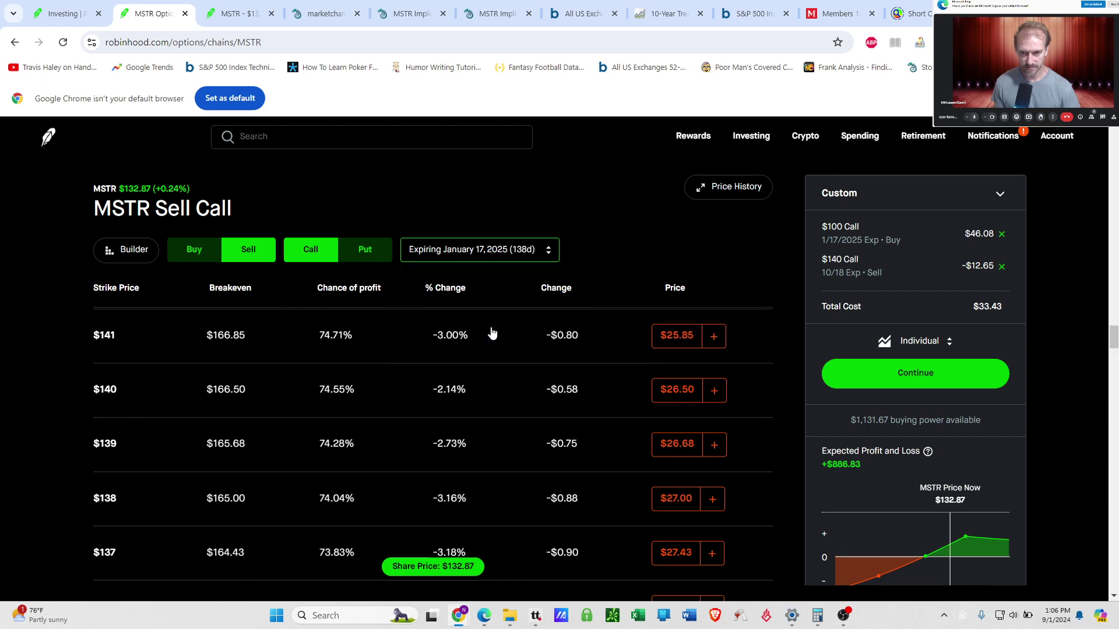
pyautogui.click(187, 251)
# Review the quote details and Greeks of the $132 January 17, 2025 call, and collapse them again.
pyautogui.scroll(-1, 709, 521)
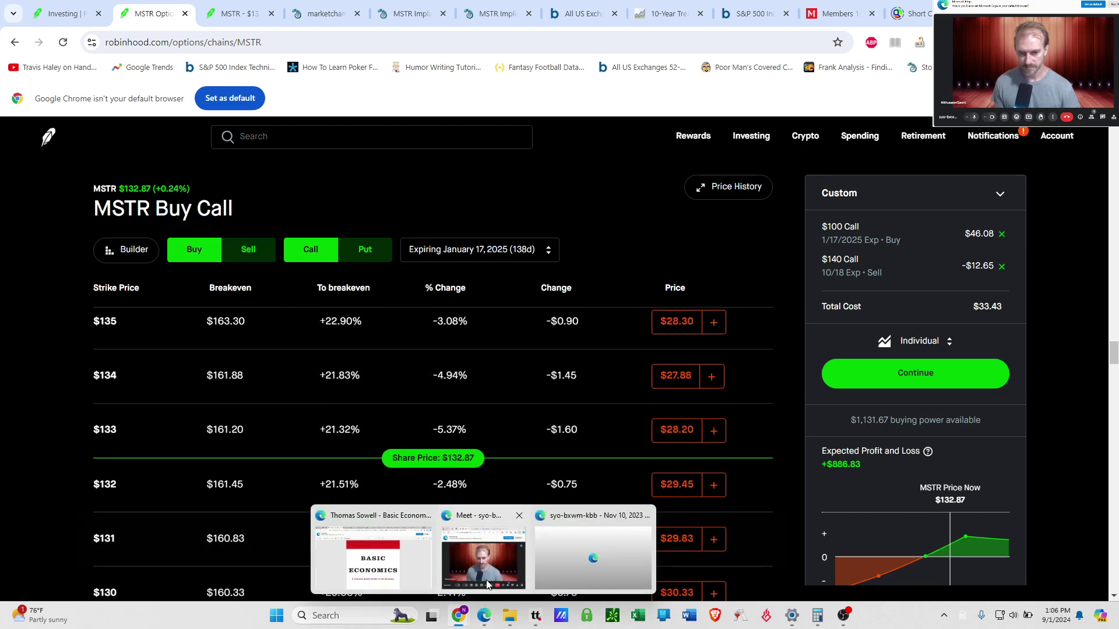
pyautogui.scroll(-1, 722, 510)
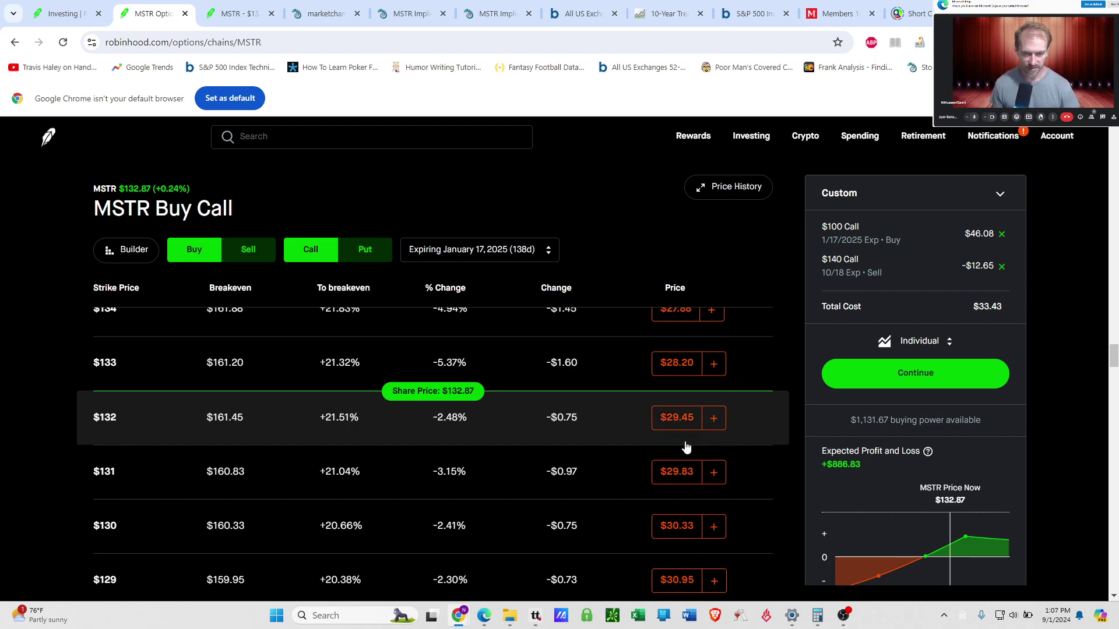
pyautogui.moveTo(563, 417); pyautogui.dragTo(558, 417)
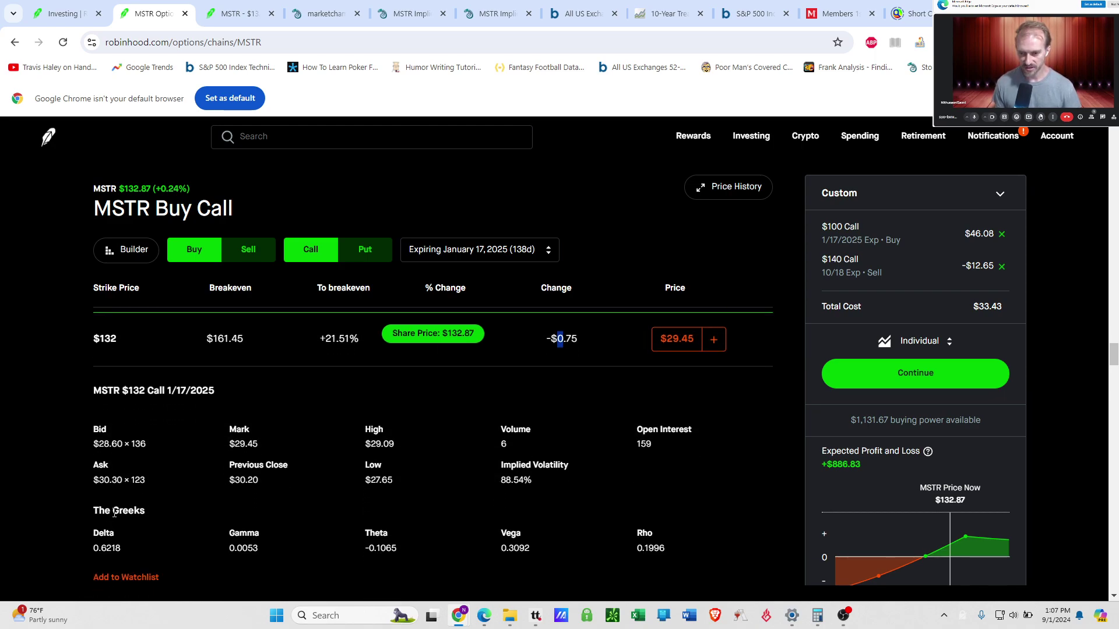
pyautogui.scroll(1, 155, 477)
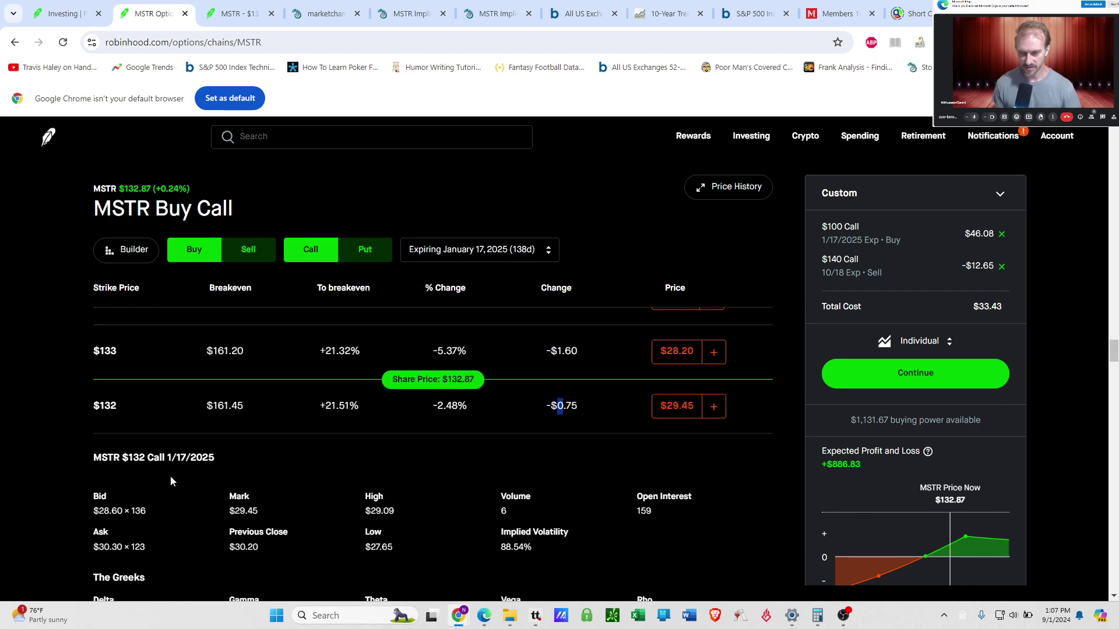
pyautogui.click(187, 408)
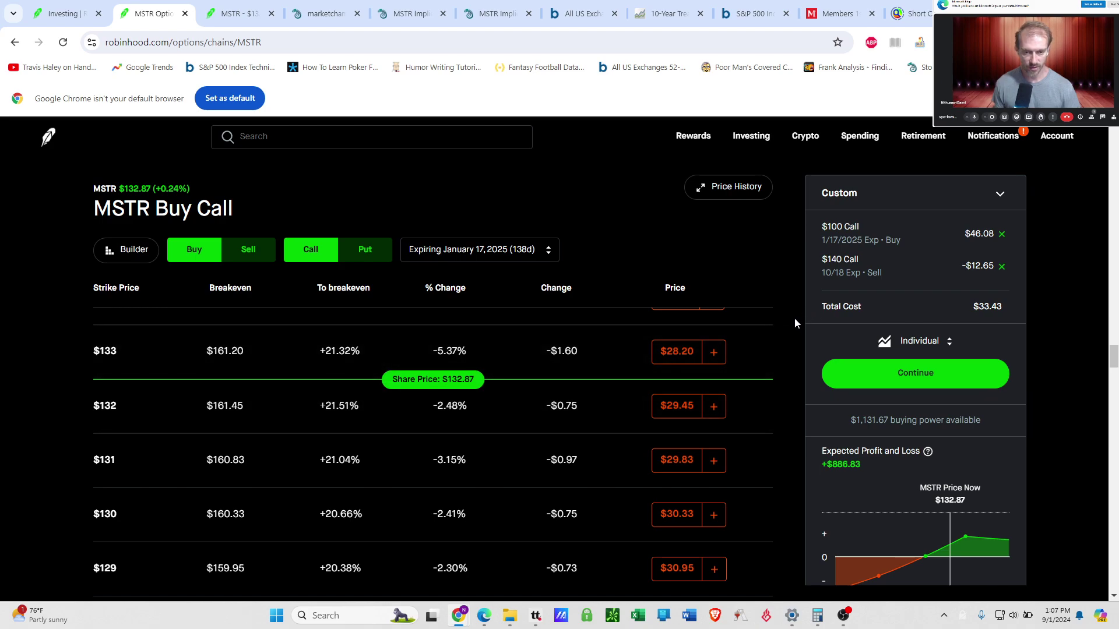
# Highlight the $100 January 17, 2025 long call in the order summary to review that leg.
pyautogui.scroll(1, 385, 416)
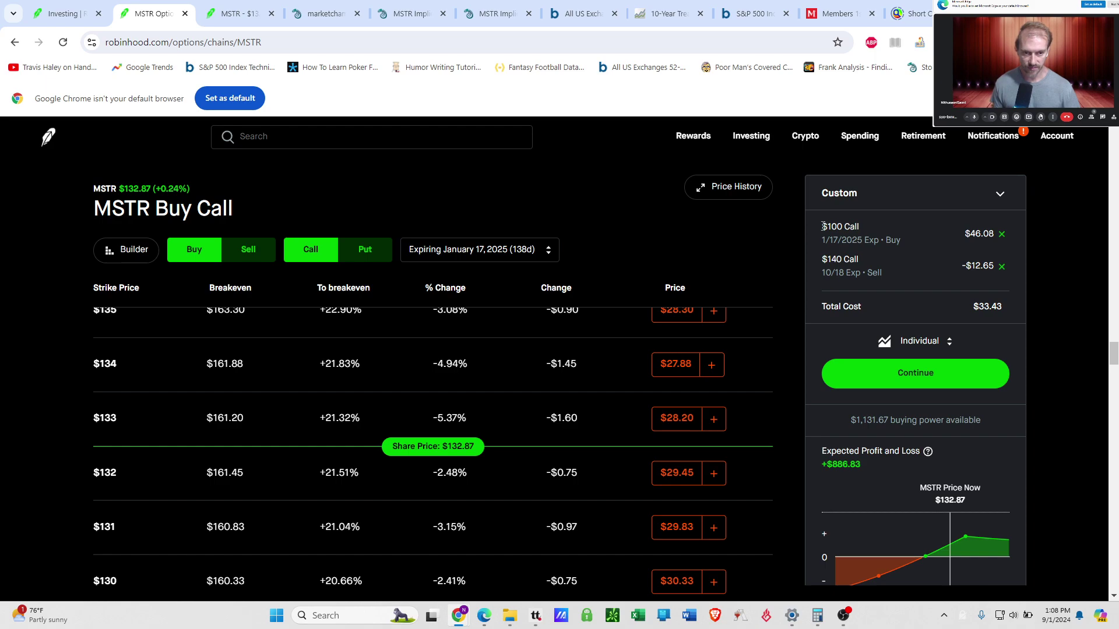
pyautogui.moveTo(823, 226); pyautogui.dragTo(891, 235)
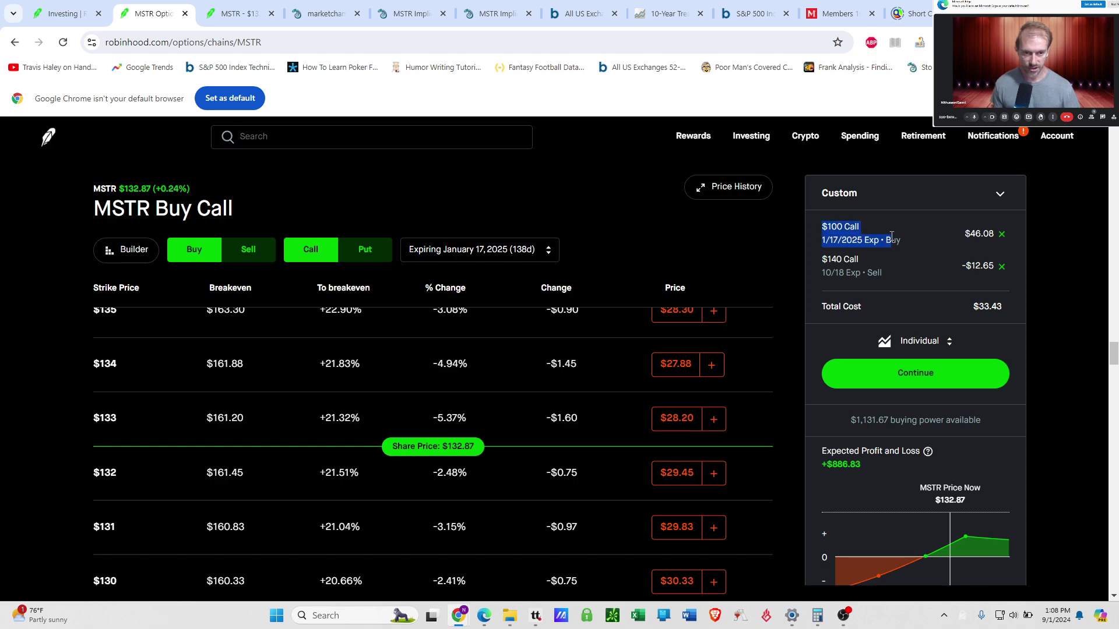
pyautogui.click(979, 234)
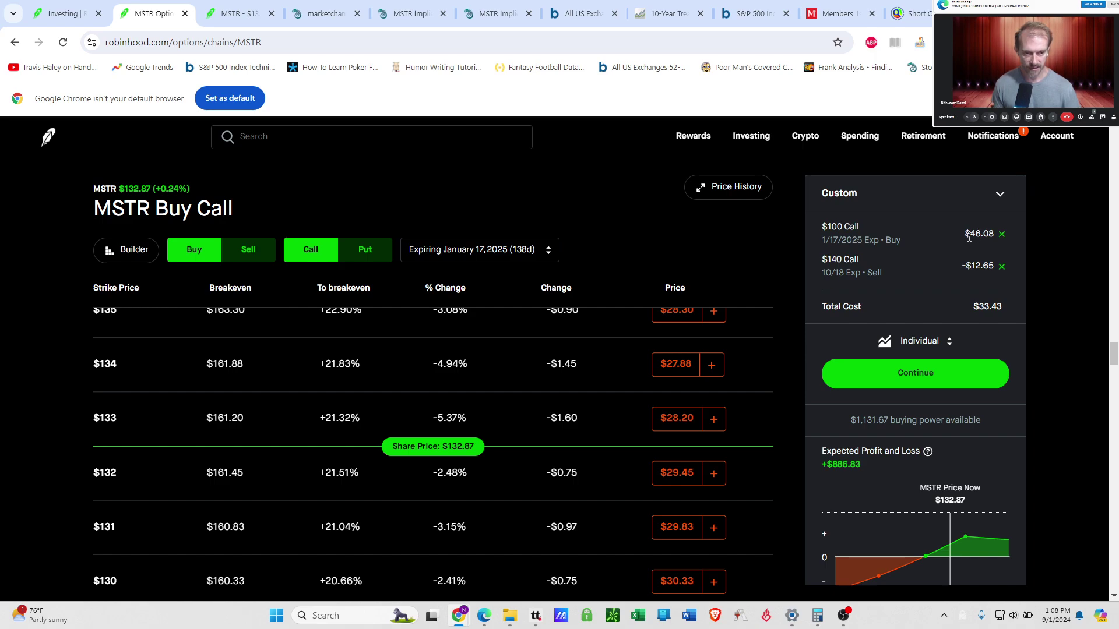
pyautogui.moveTo(904, 239); pyautogui.dragTo(821, 233)
pyautogui.click(839, 236)
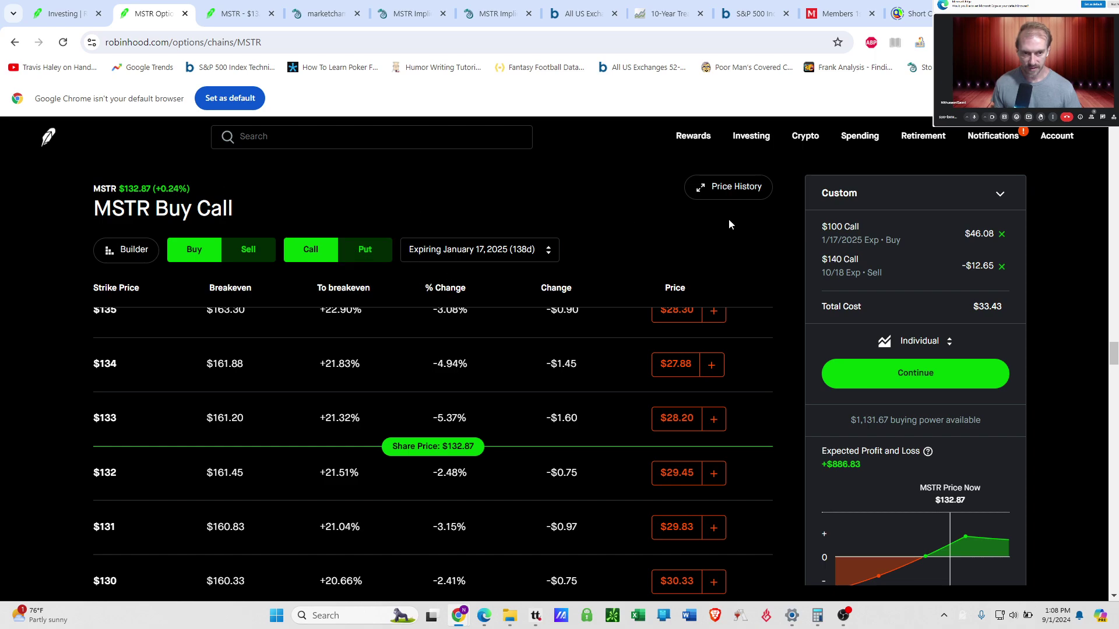
# Remove both call legs from the order and reopen the MSTR option chain from the stock page.
pyautogui.click(1001, 233)
pyautogui.click(1002, 233)
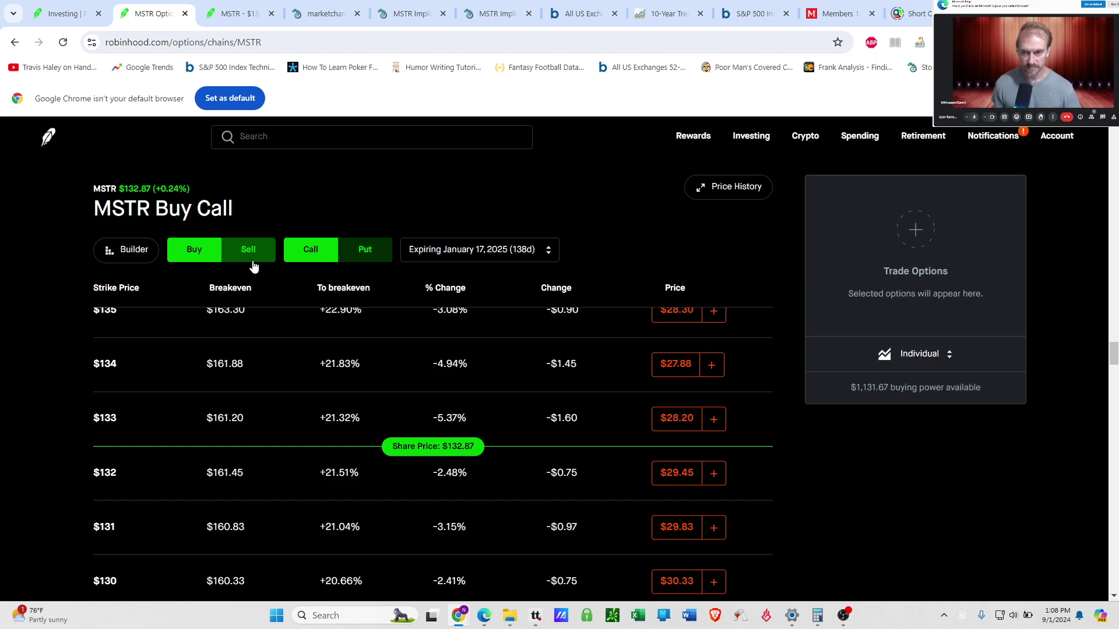
pyautogui.click(163, 200)
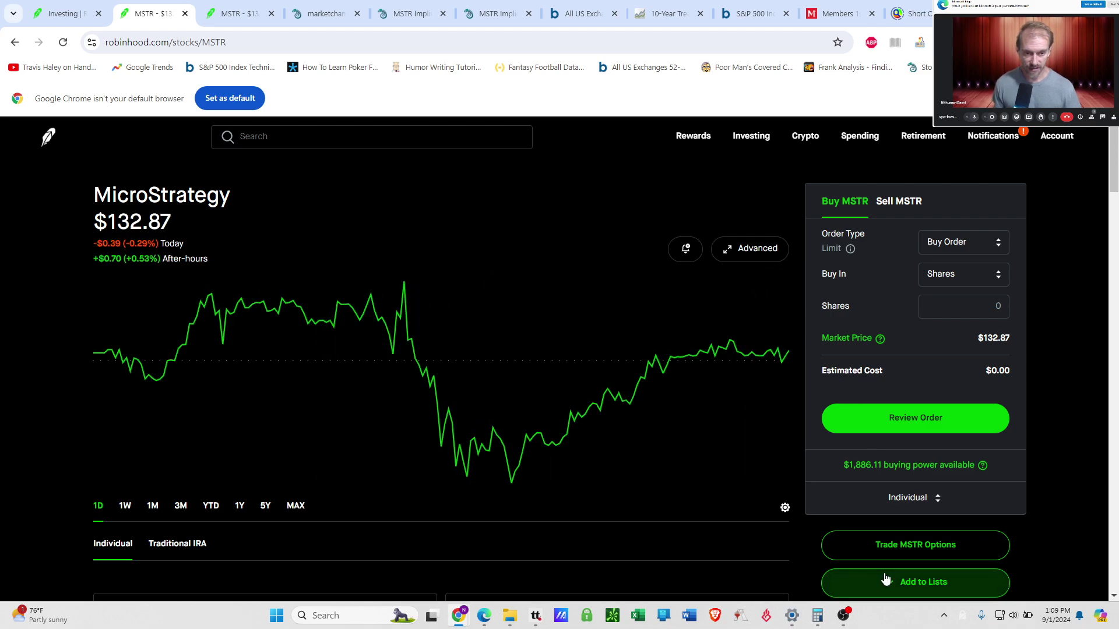
pyautogui.click(862, 545)
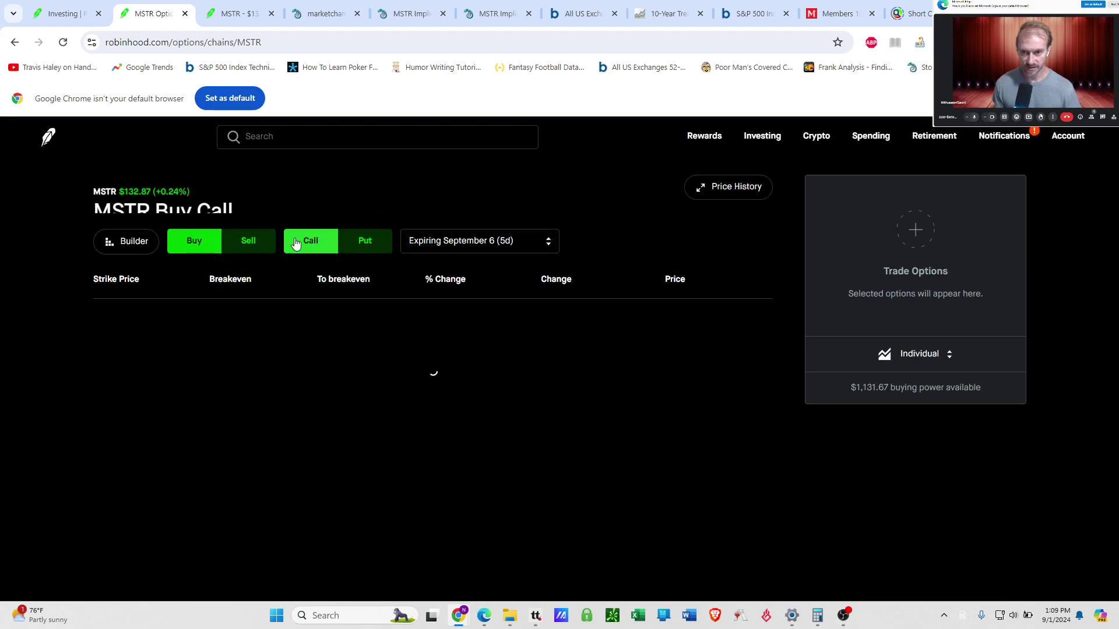
pyautogui.click(532, 251)
pyautogui.scroll(-2, 513, 354)
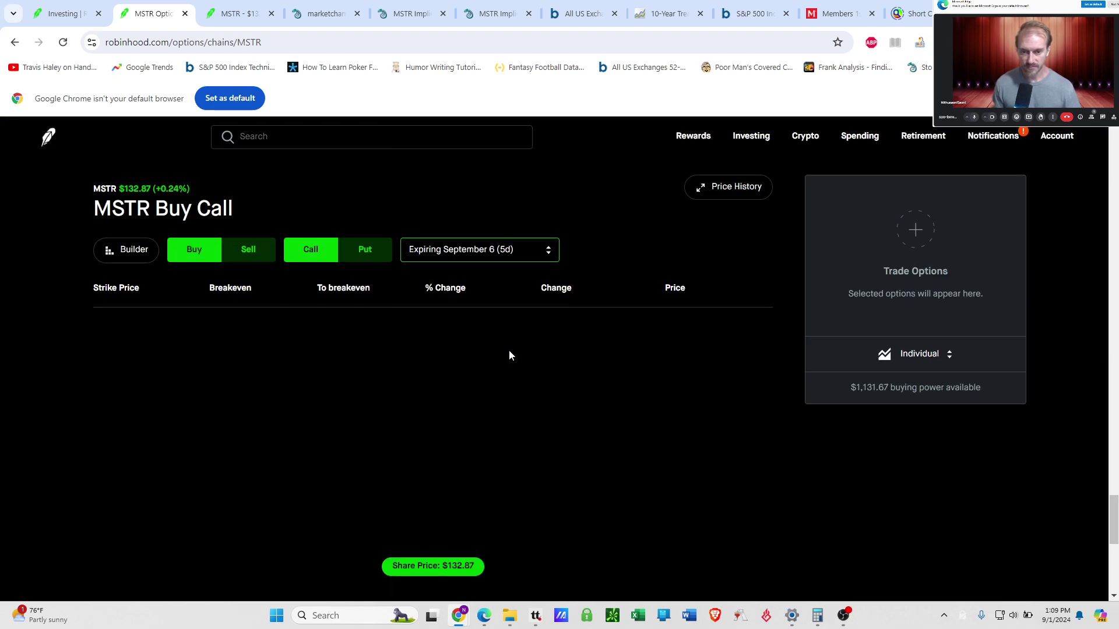
pyautogui.click(500, 357)
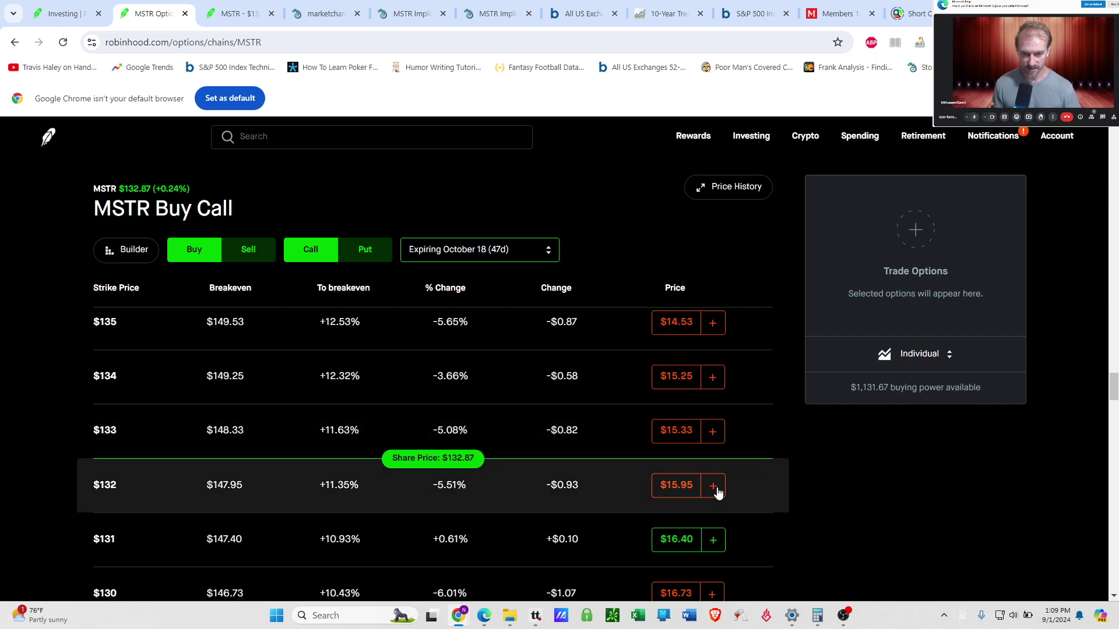
pyautogui.click(721, 493)
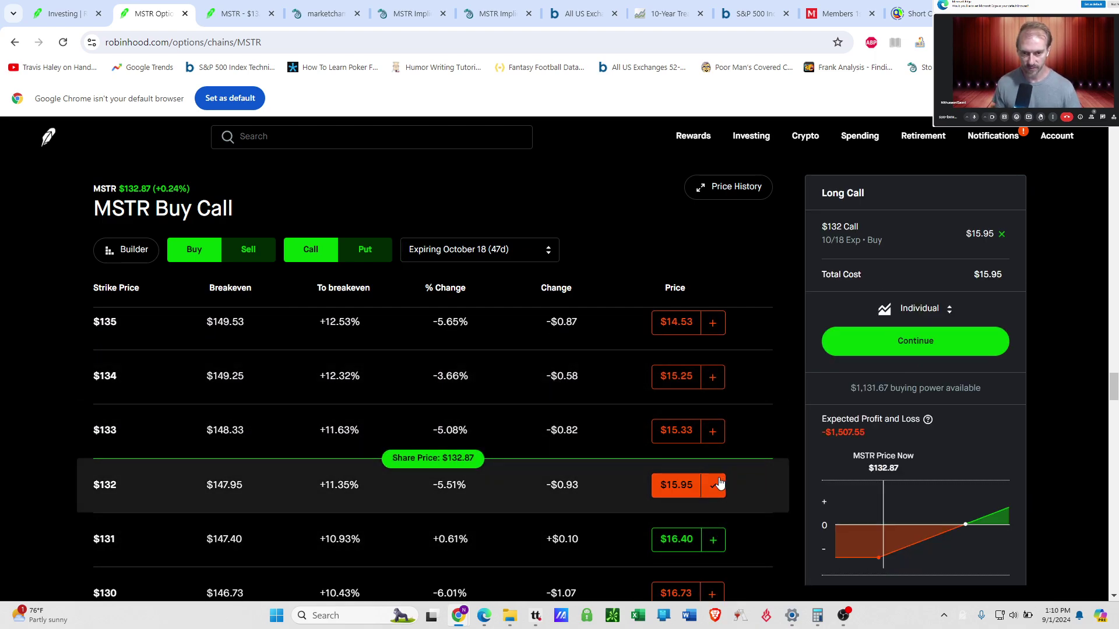
pyautogui.click(722, 484)
# Set the chain's expiration to January 17, 2025 and add the $132 call as the long leg.
pyautogui.click(543, 256)
pyautogui.scroll(-1, 533, 336)
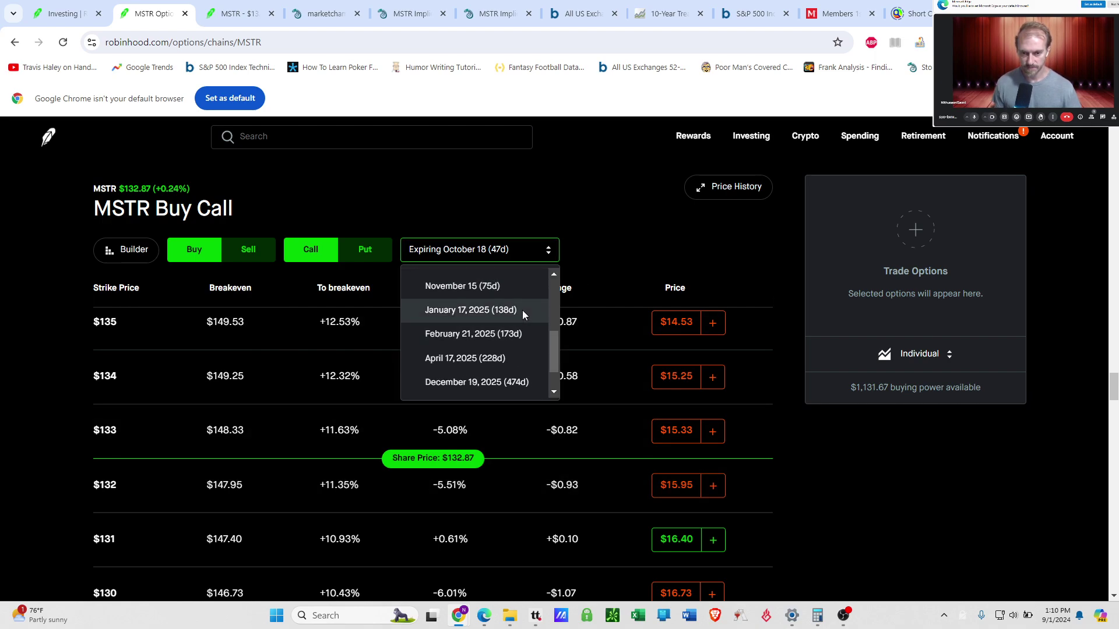
pyautogui.click(522, 309)
pyautogui.scroll(1, 454, 421)
pyautogui.scroll(-2, 511, 474)
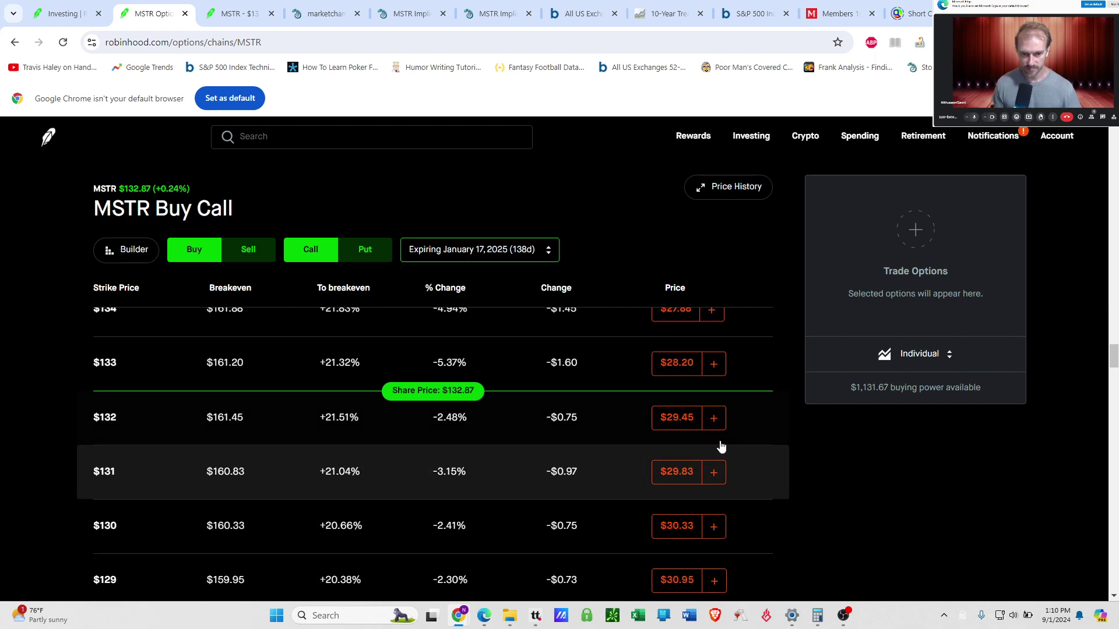
pyautogui.click(713, 418)
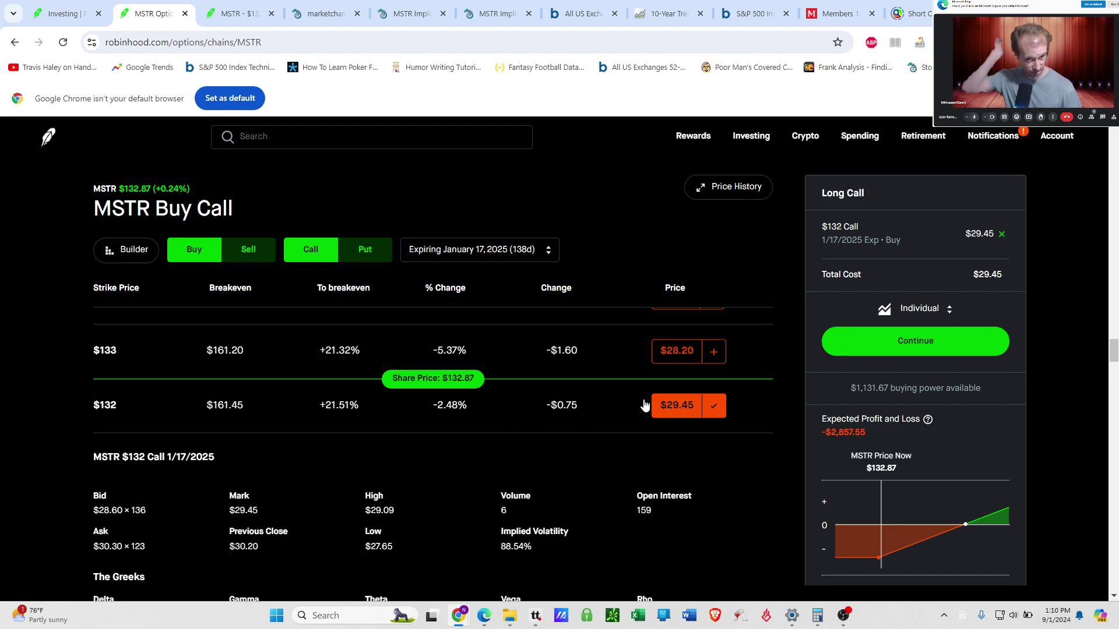
pyautogui.scroll(-1, 452, 509)
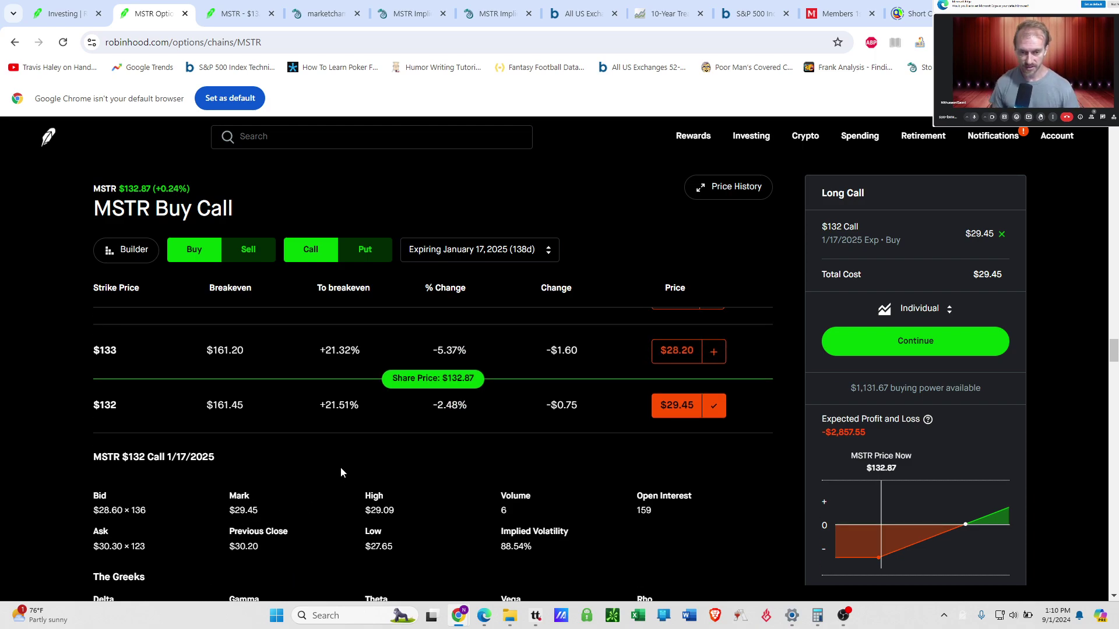
# Switch the chain to selling calls with the October 18 expiration, keeping the $132 long call in the order.
pyautogui.click(247, 249)
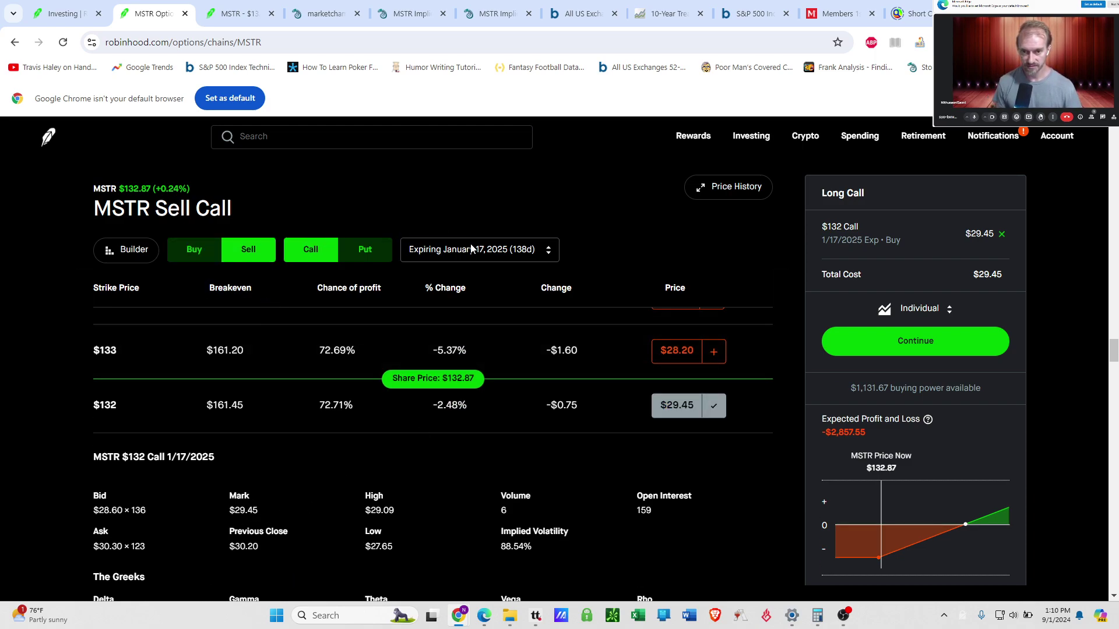
pyautogui.click(511, 255)
pyautogui.scroll(2, 501, 308)
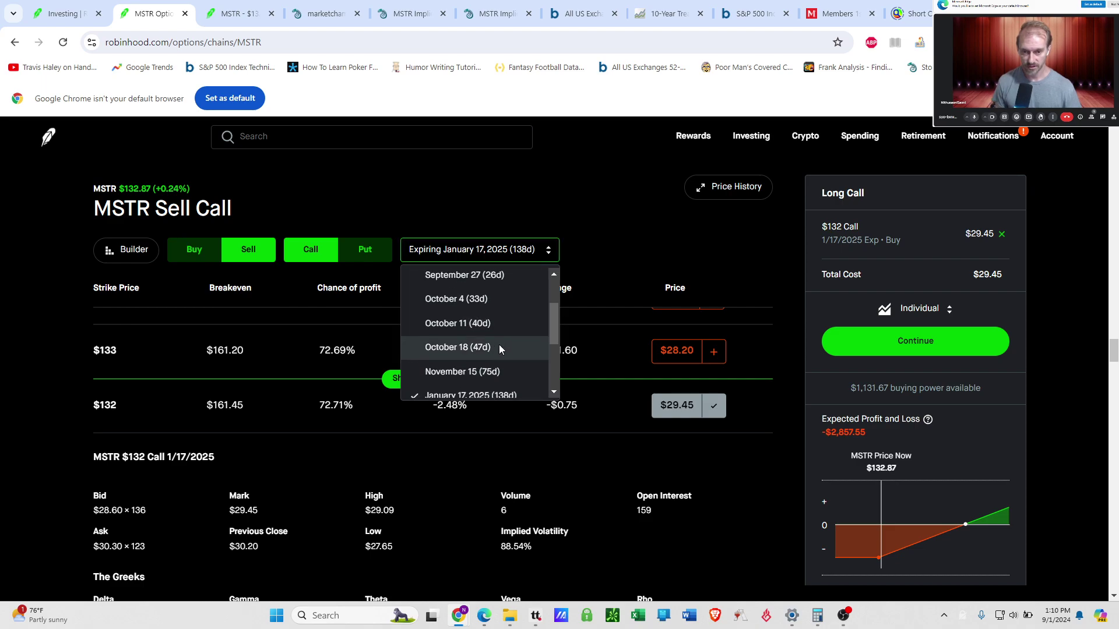
pyautogui.click(499, 344)
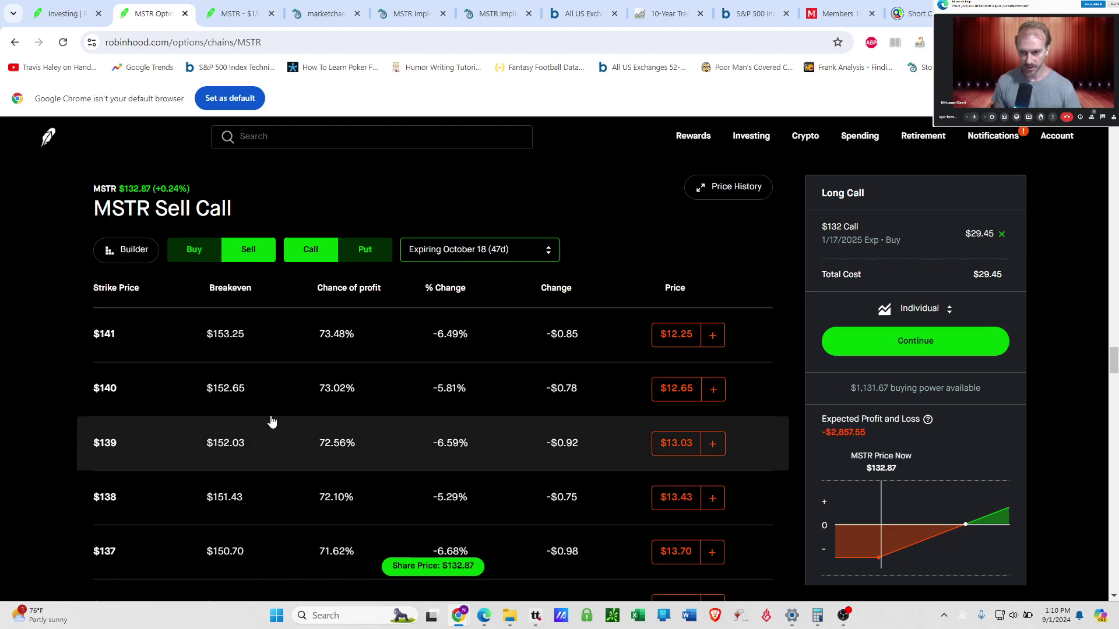
# Add the $155 October 18 call as the short leg and inspect the spread's expected profit and loss chart.
pyautogui.scroll(4, 272, 420)
pyautogui.scroll(4, 271, 417)
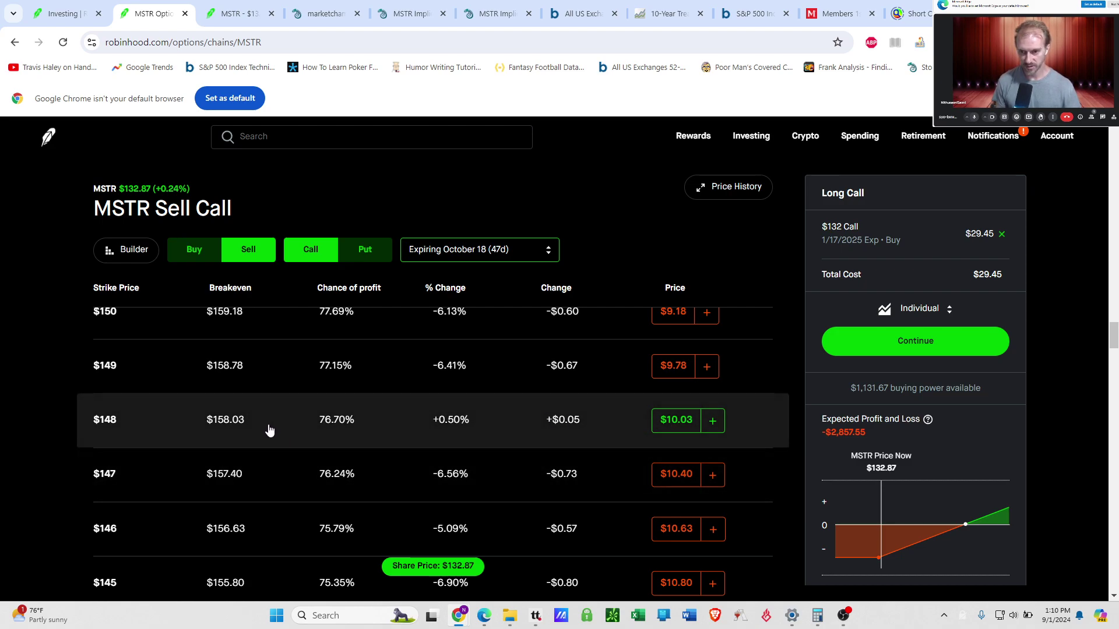
pyautogui.scroll(2, 268, 429)
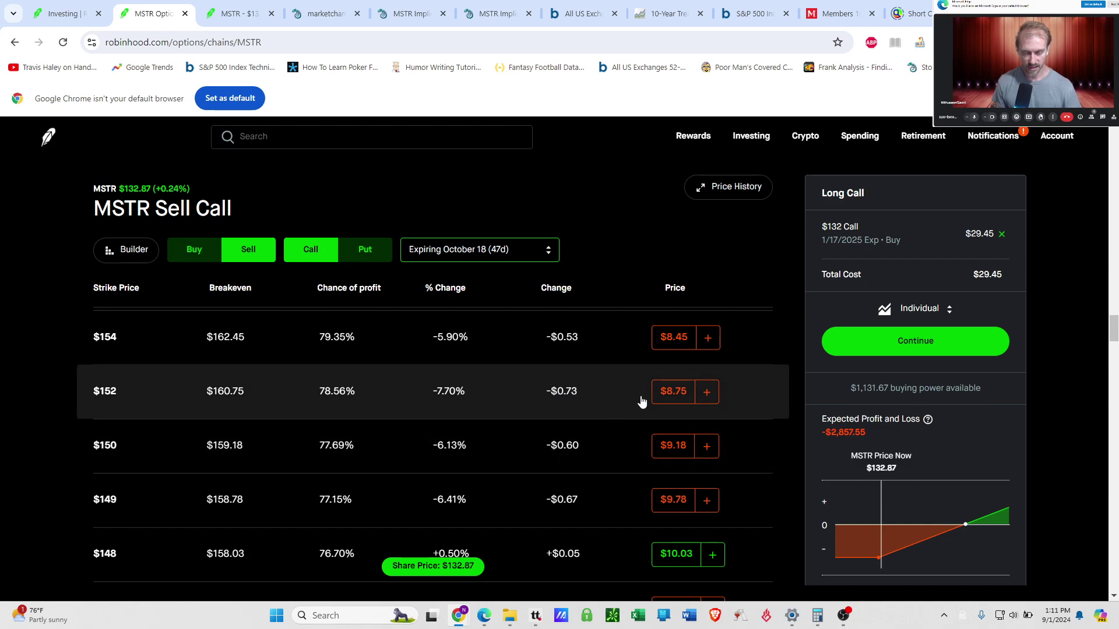
pyautogui.scroll(1, 331, 421)
pyautogui.scroll(3, 331, 421)
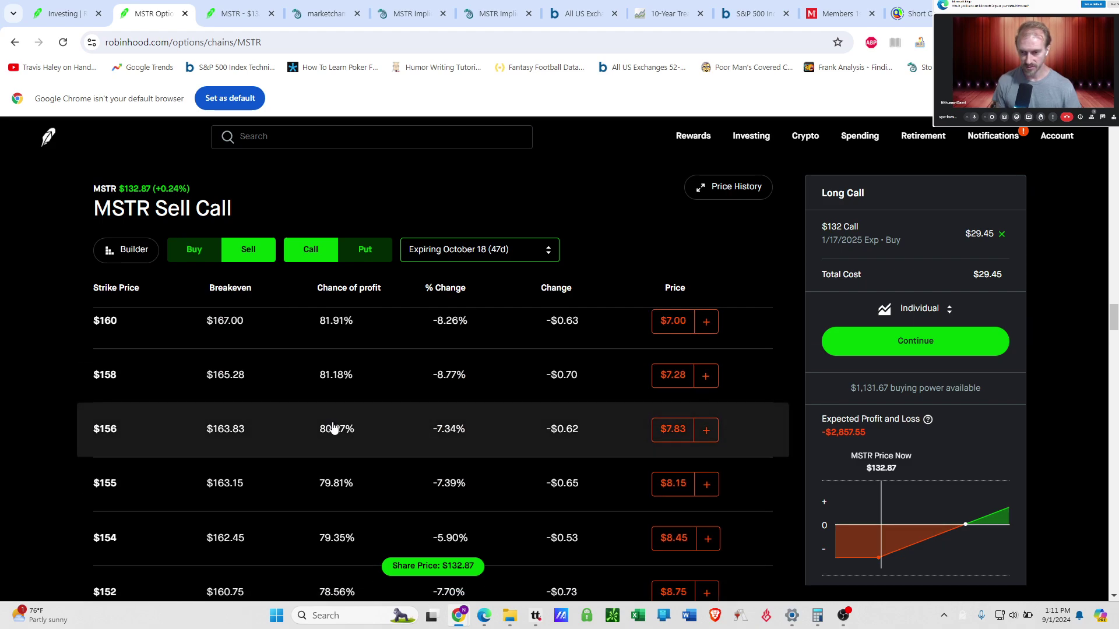
pyautogui.scroll(1, 350, 416)
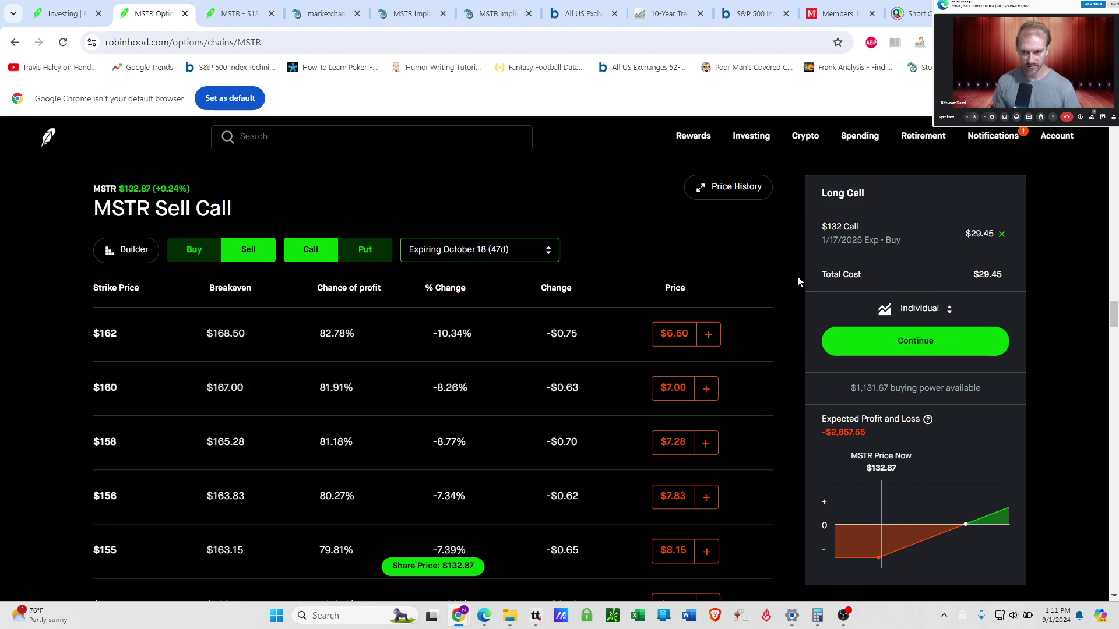
pyautogui.scroll(-1, 391, 431)
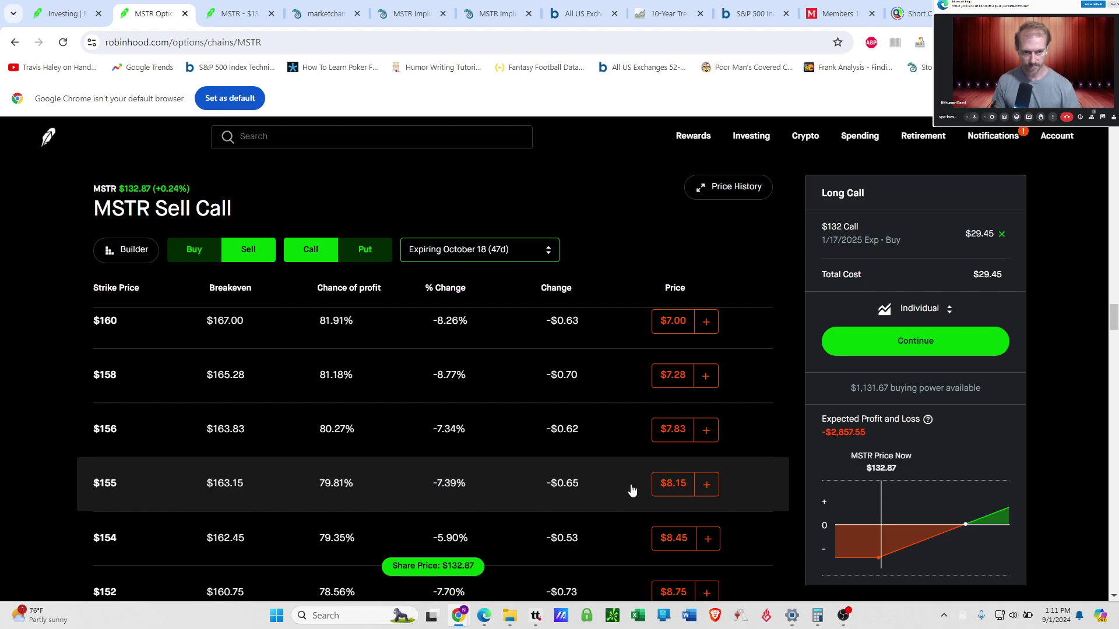
pyautogui.scroll(-1, 525, 488)
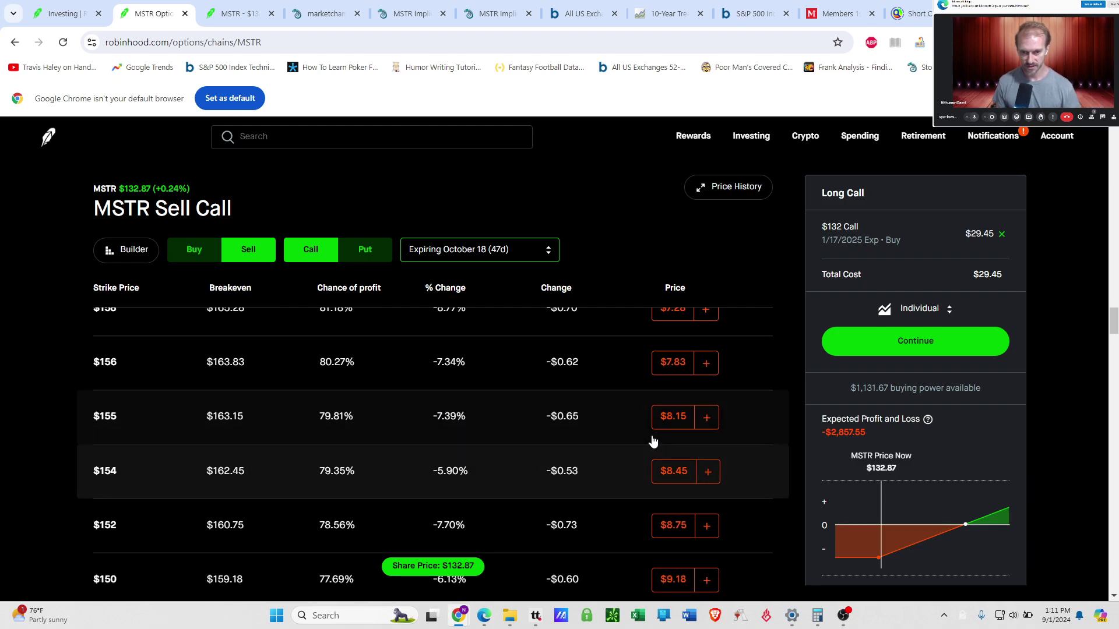
pyautogui.click(706, 418)
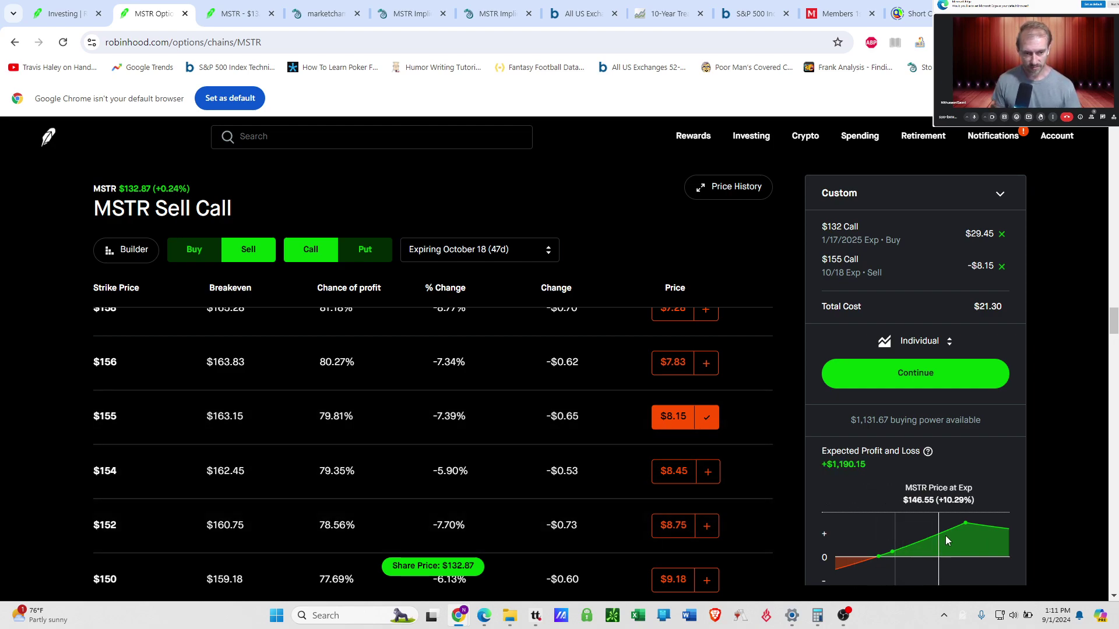
pyautogui.moveTo(1008, 536)
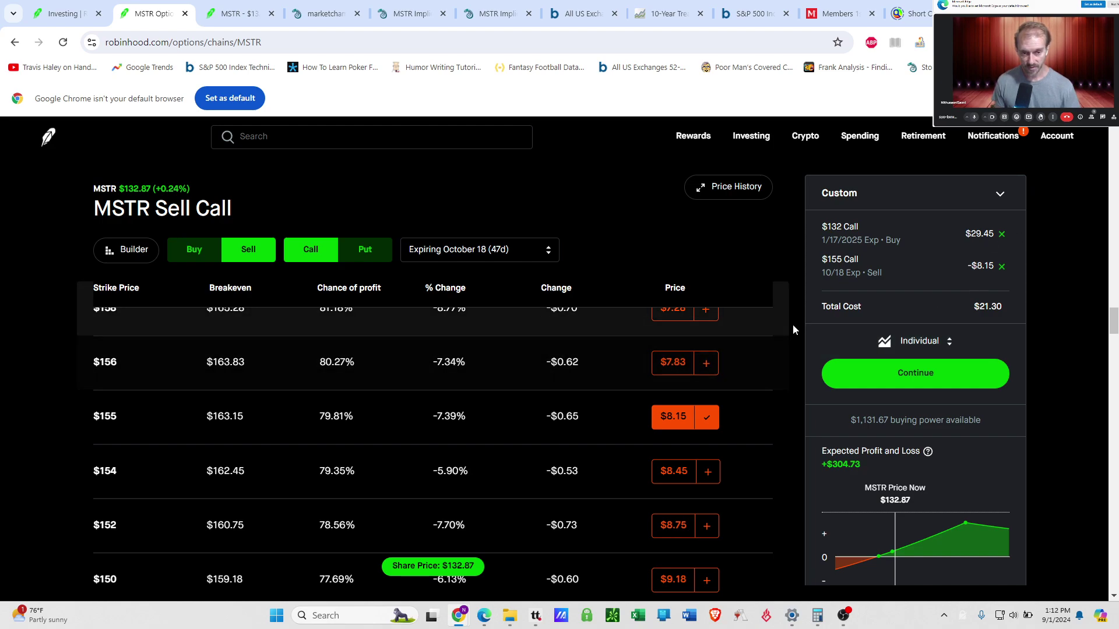
# Clear the $132 long call and $155 short call from the order, and reload the MSTR option chain from the stock page.
pyautogui.click(1001, 235)
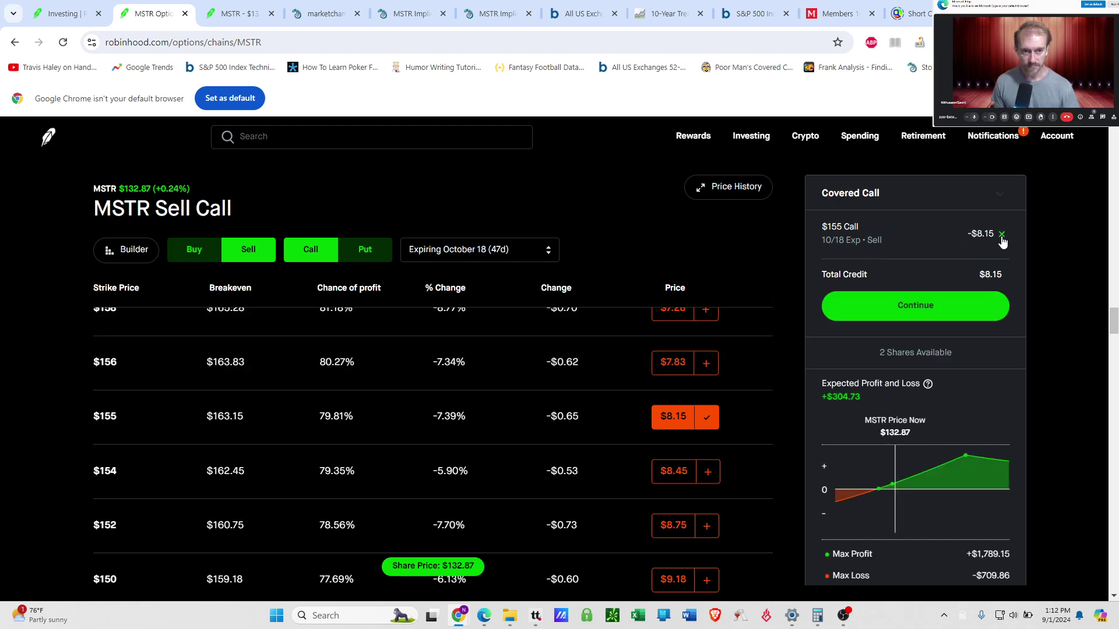
pyautogui.click(1002, 234)
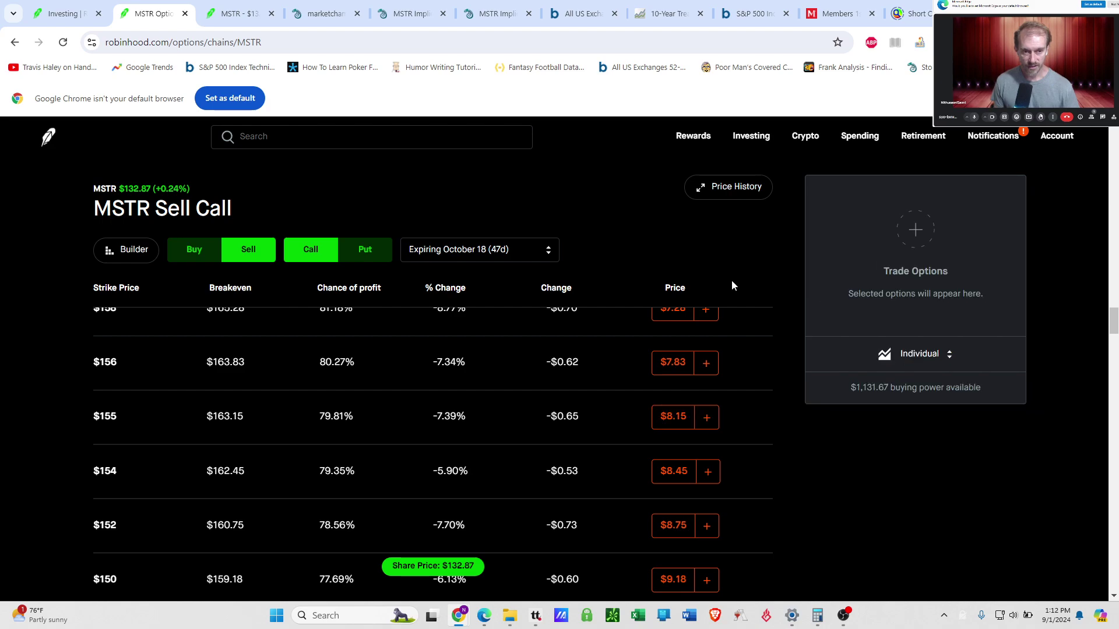
pyautogui.click(172, 189)
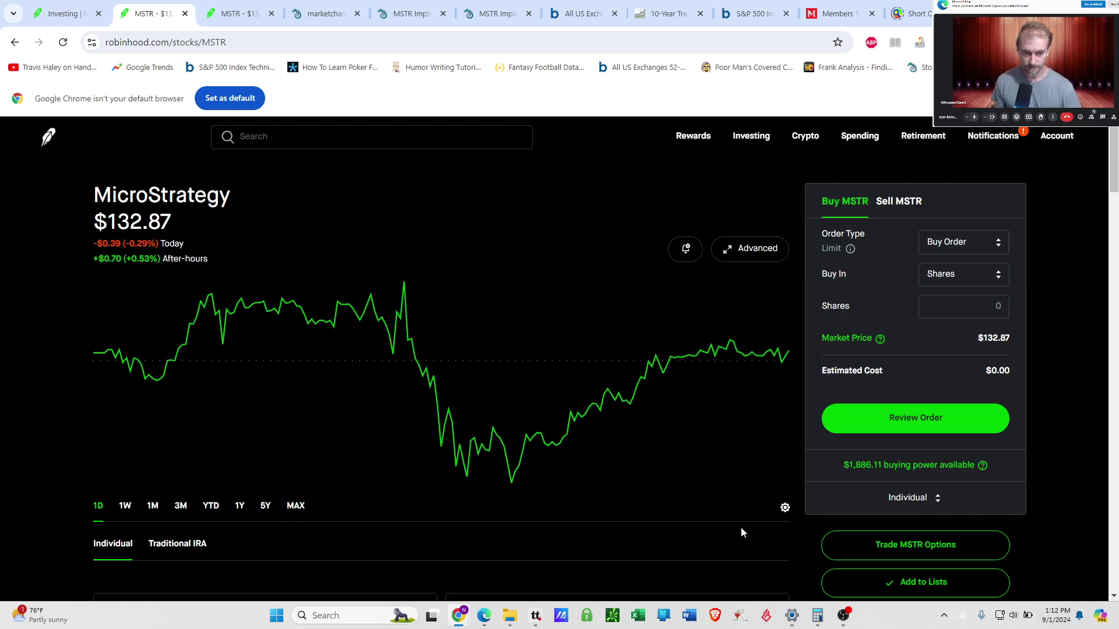
pyautogui.click(869, 550)
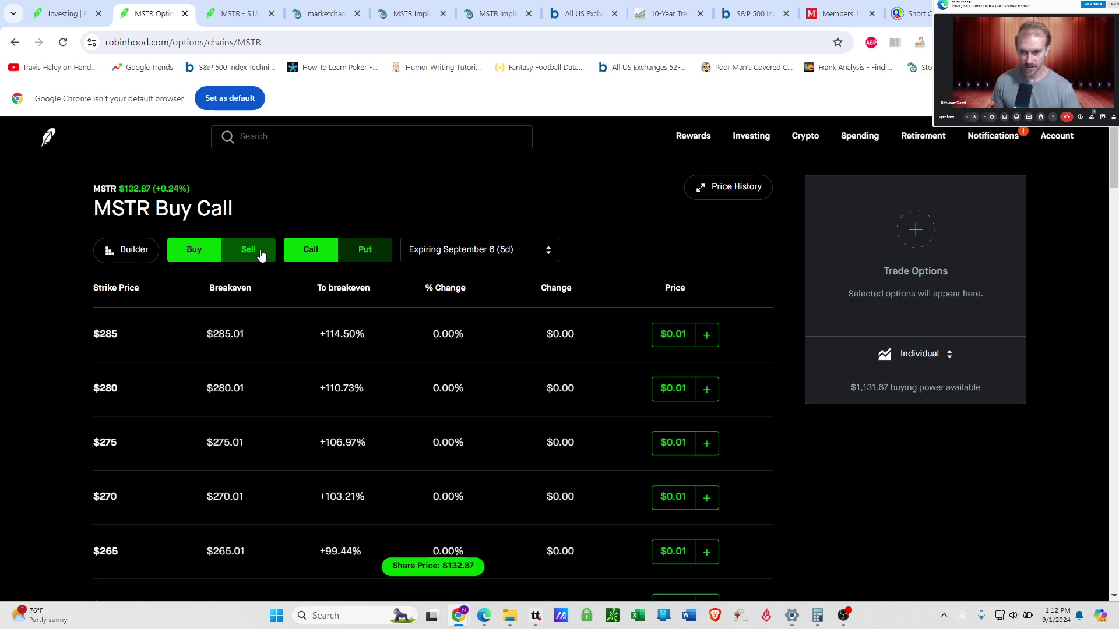
# Show the MSTR calls to sell that expire on October 18.
pyautogui.click(261, 255)
pyautogui.click(472, 257)
pyautogui.click(477, 281)
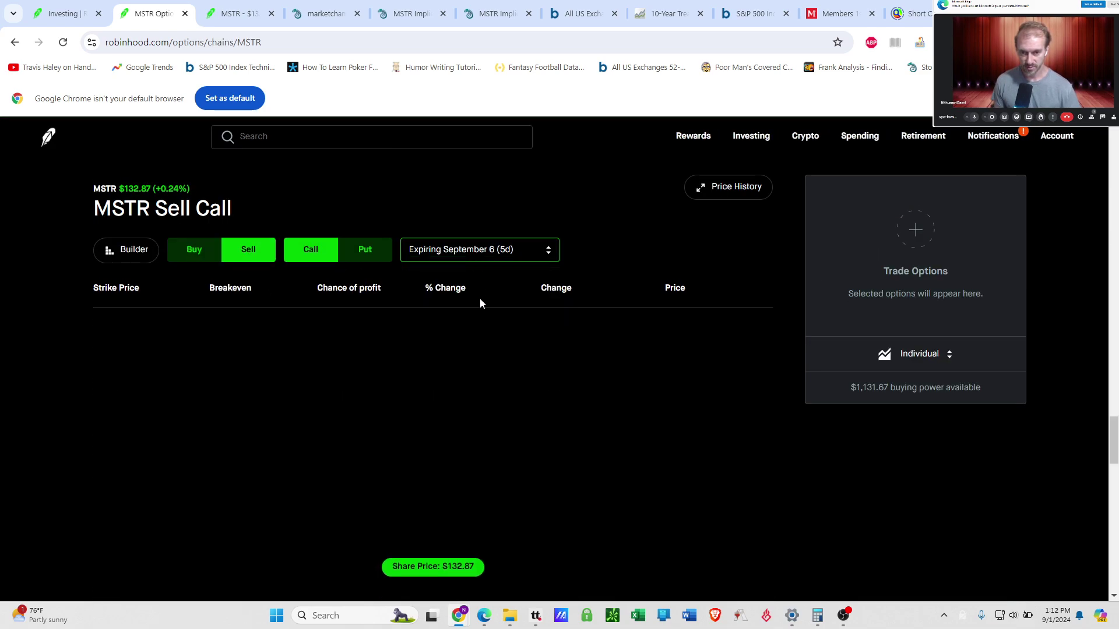
pyautogui.click(477, 251)
pyautogui.scroll(-1, 478, 346)
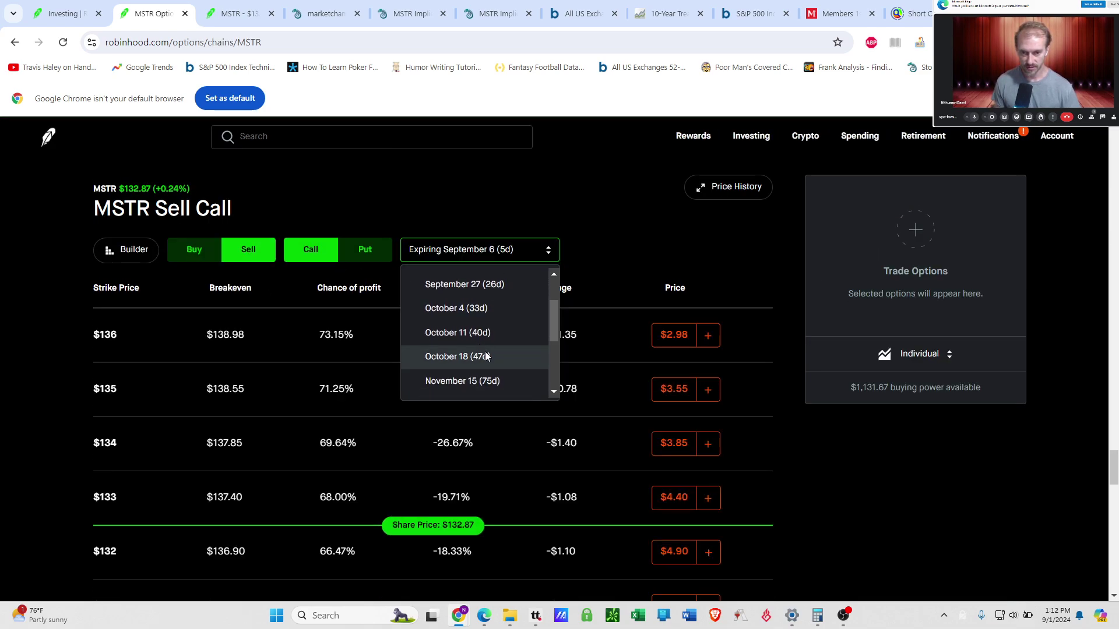
pyautogui.click(486, 357)
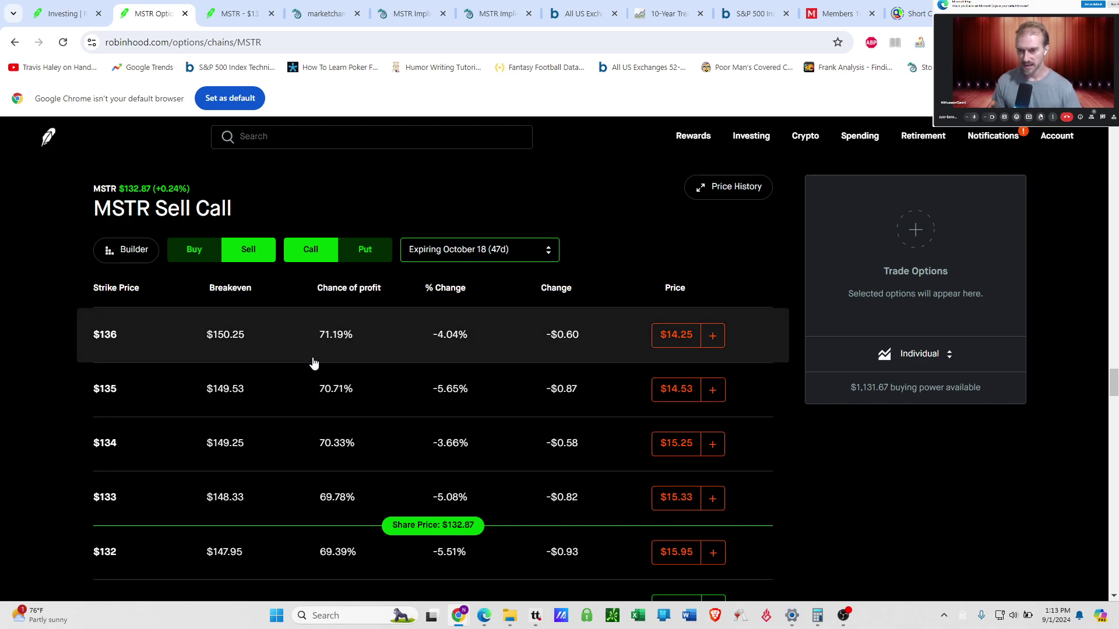
# Compare the chance of profit and premium of the October 18 short calls at strikes above the share price.
pyautogui.scroll(14, 323, 354)
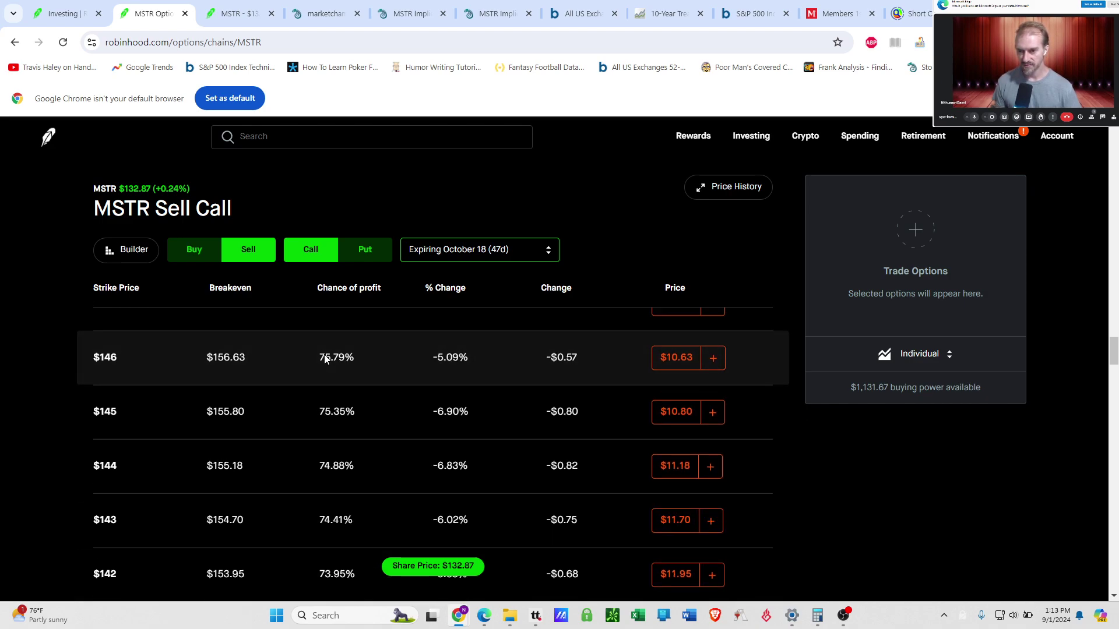
pyautogui.scroll(10, 328, 361)
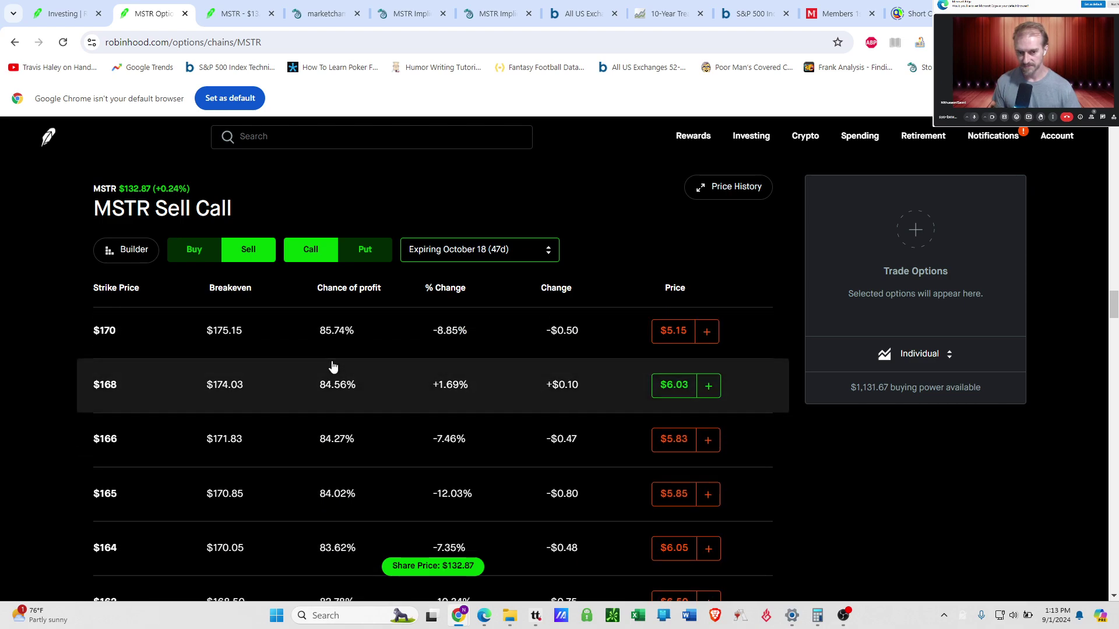
pyautogui.scroll(3, 333, 366)
pyautogui.scroll(-1, 342, 382)
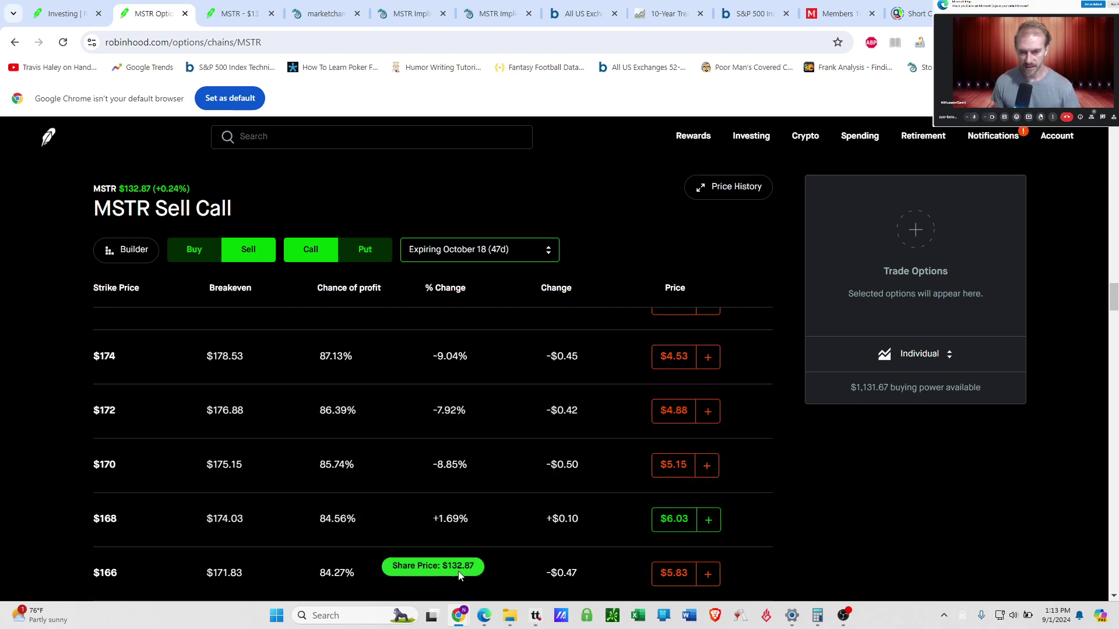
pyautogui.scroll(-20, 458, 570)
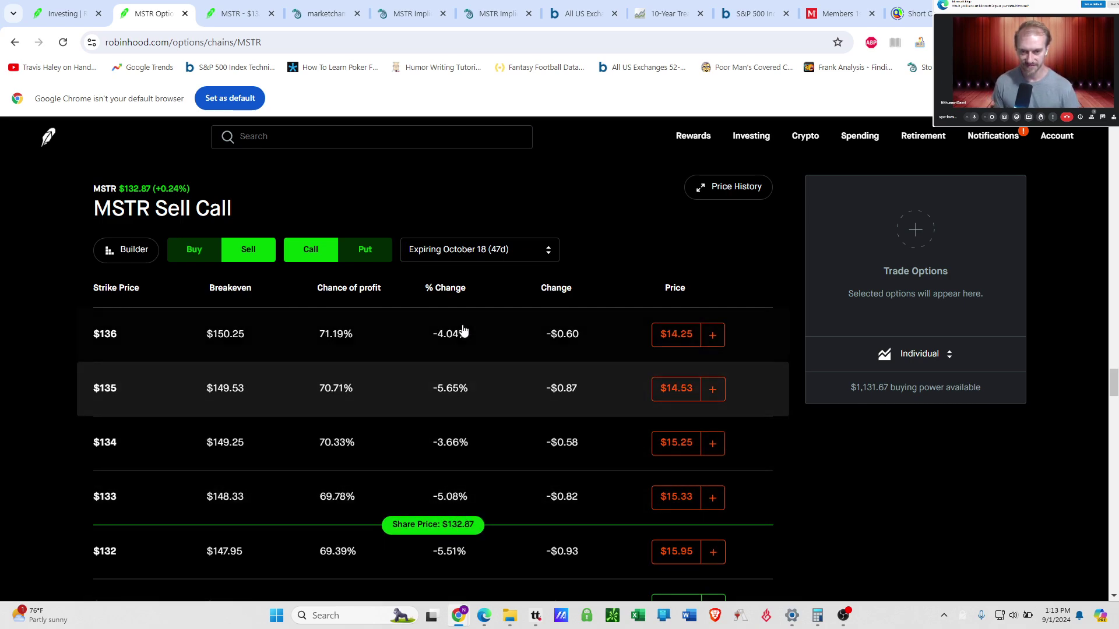
# Set the chain's expiration to September 6 and review the short calls at strikes around $135 to $140.
pyautogui.click(502, 250)
pyautogui.scroll(3, 521, 303)
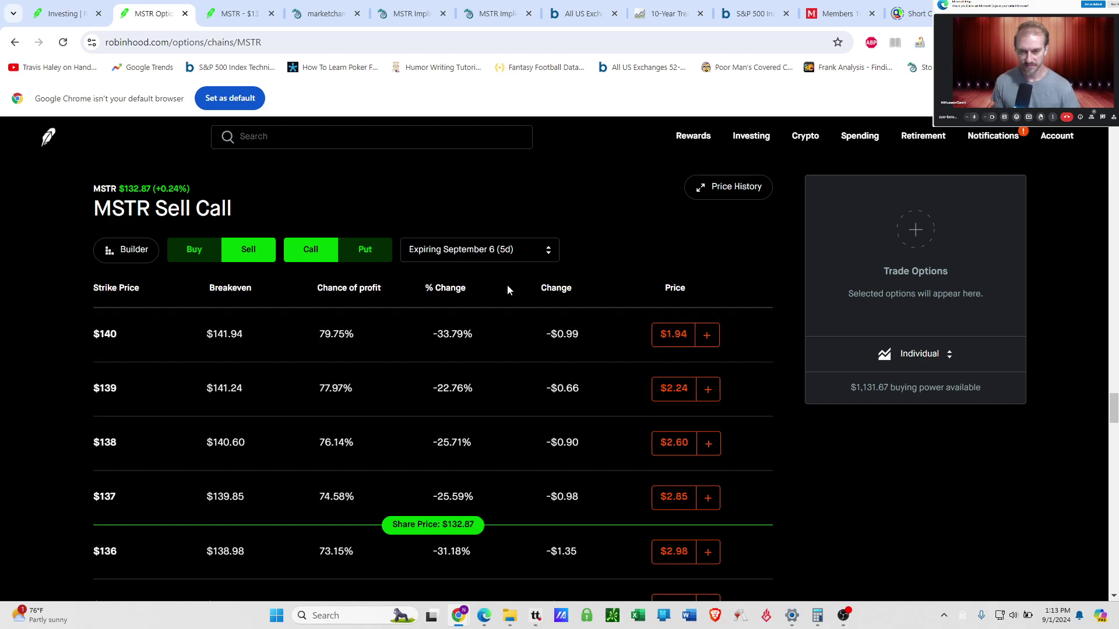
pyautogui.click(507, 284)
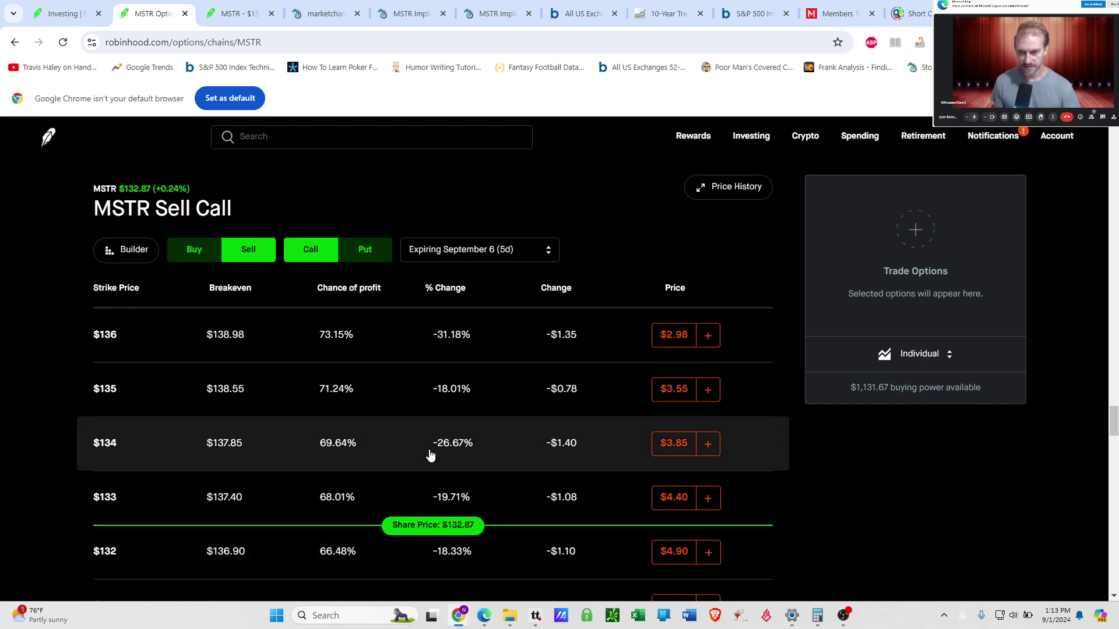
pyautogui.scroll(4, 430, 455)
pyautogui.scroll(-1, 433, 455)
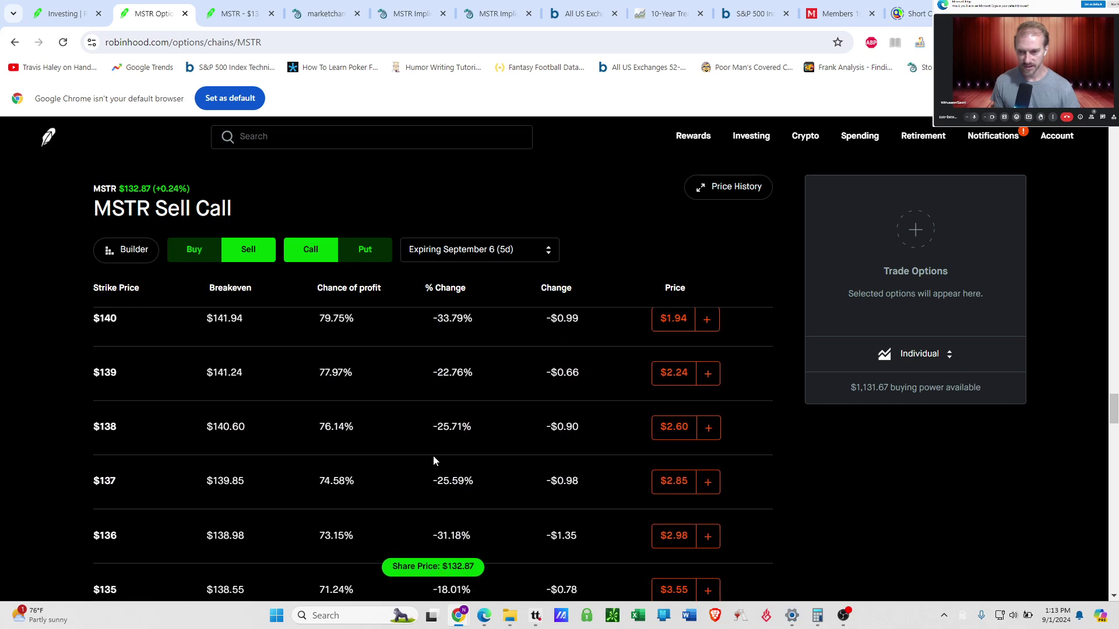
# Compare the chance of profit and premium of the September 6 short calls at strikes just above and below the share price.
pyautogui.scroll(1, 457, 392)
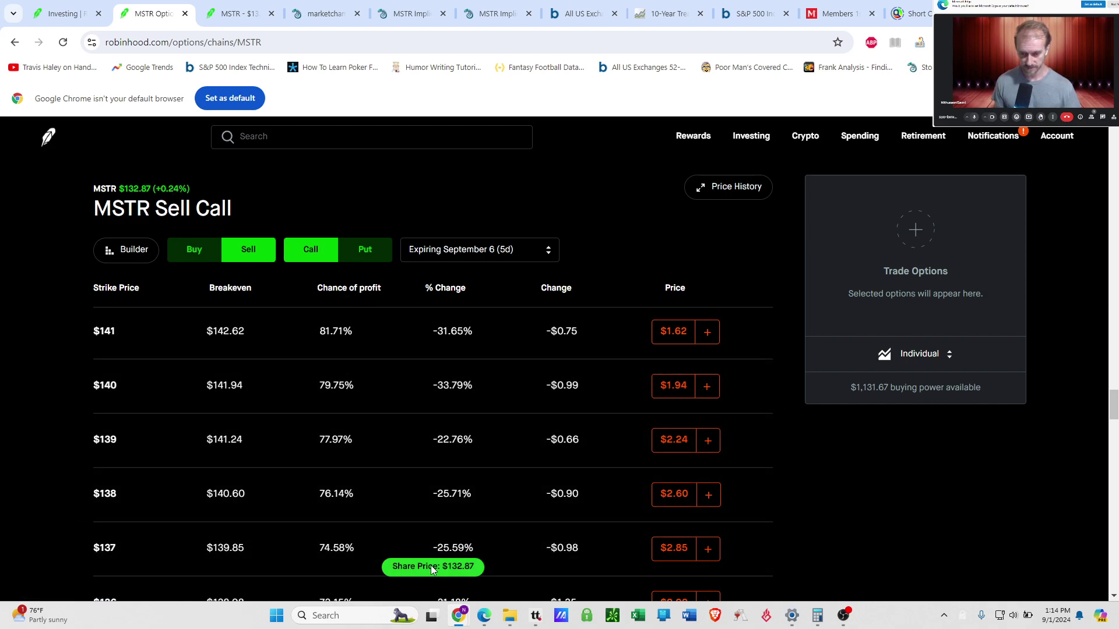
pyautogui.scroll(-5, 431, 569)
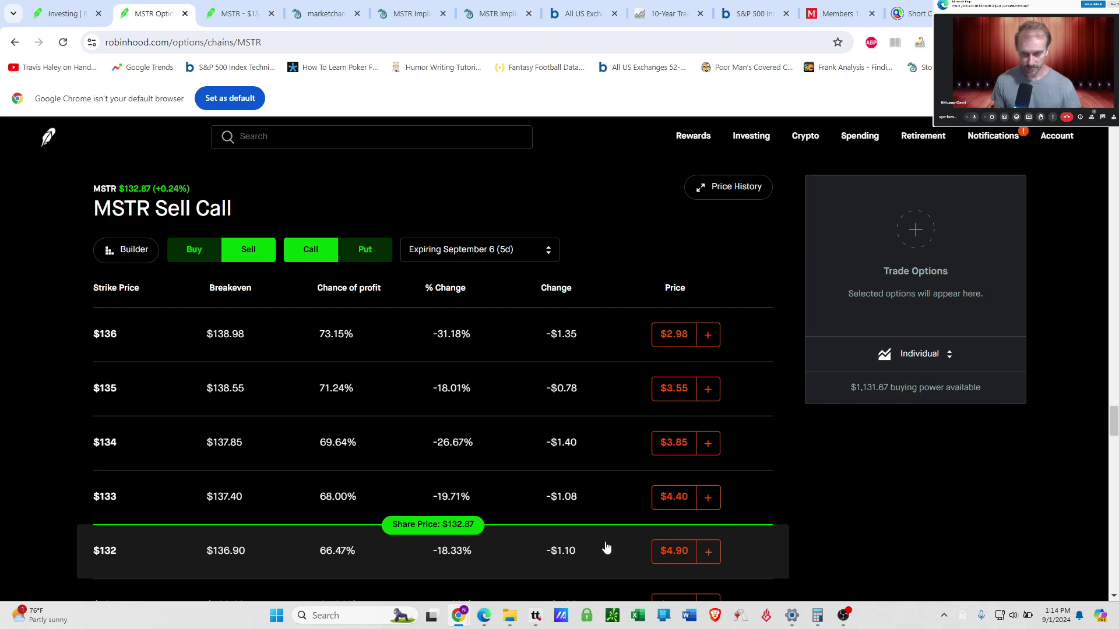
pyautogui.scroll(-1, 641, 529)
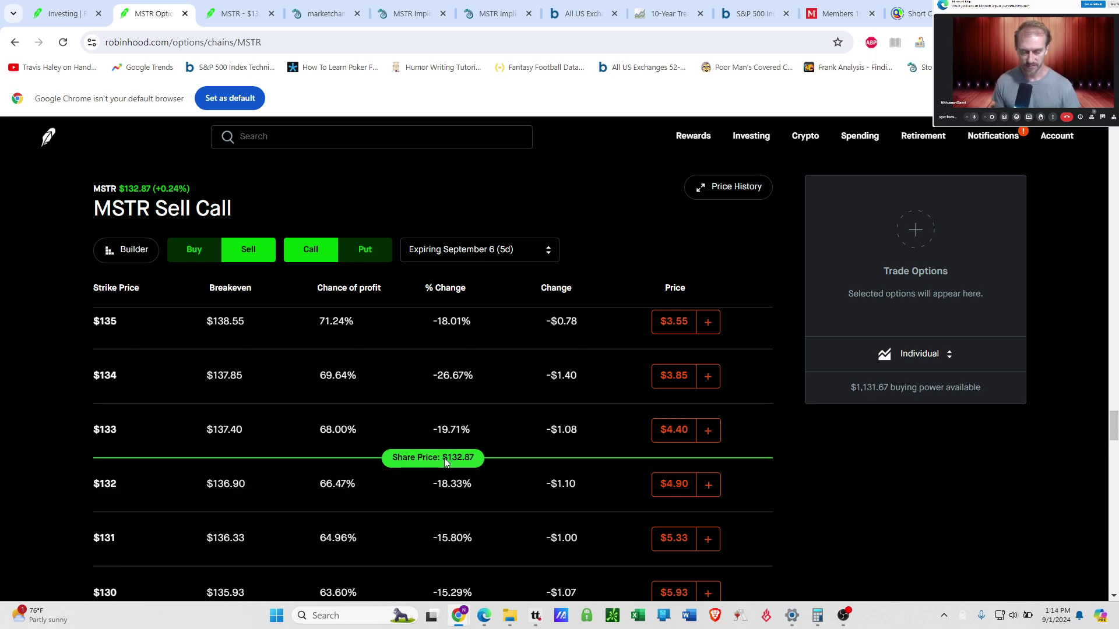
pyautogui.scroll(1, 443, 459)
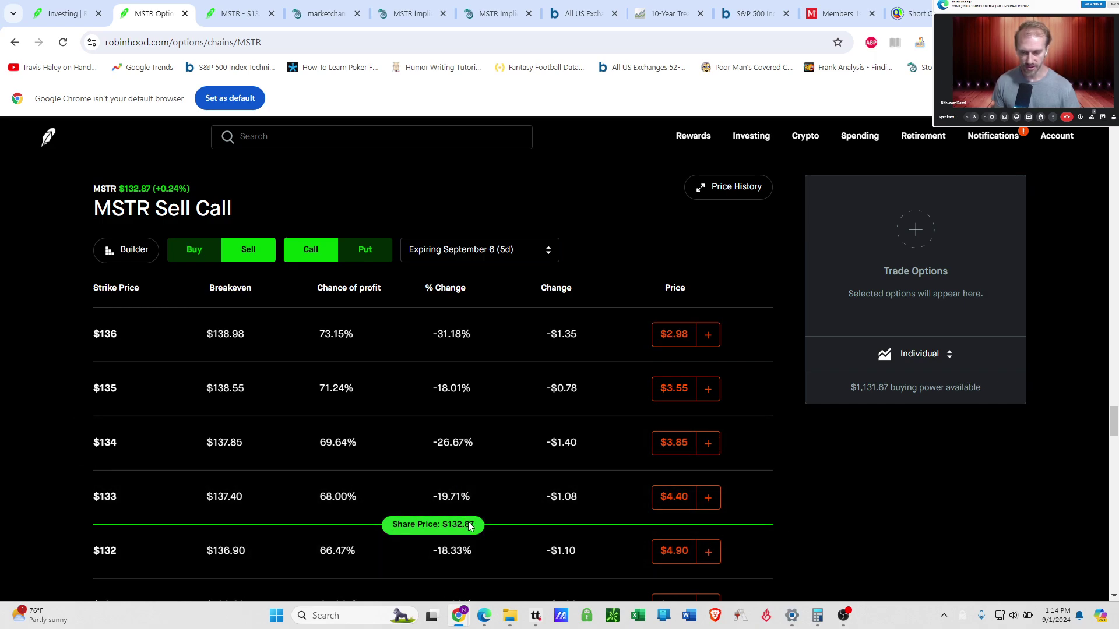
pyautogui.scroll(-1, 471, 524)
pyautogui.scroll(1, 471, 525)
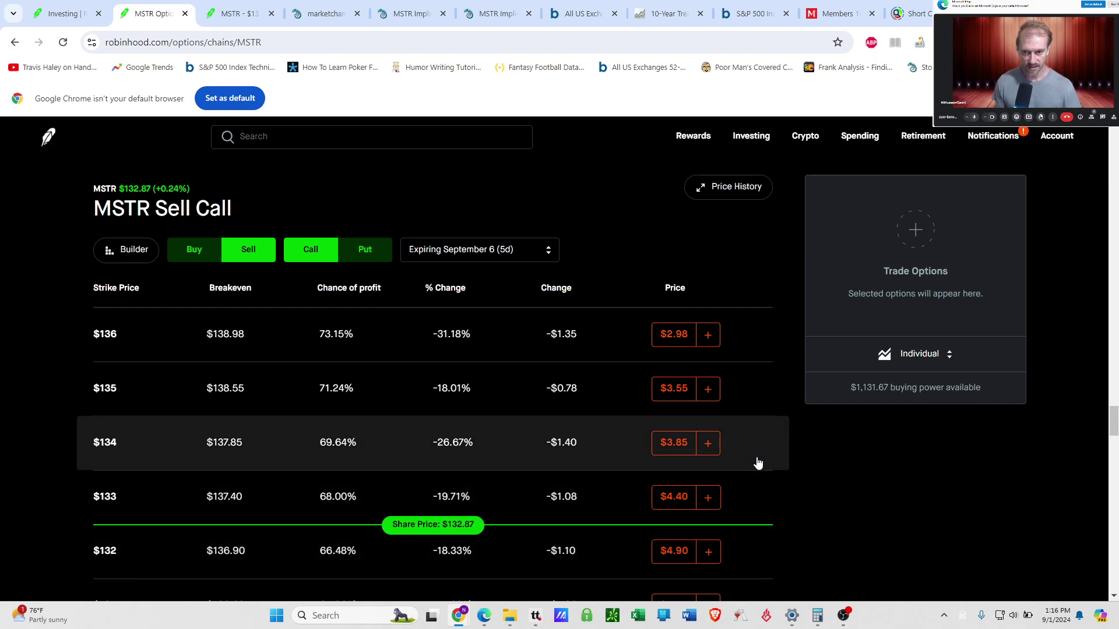
# Show the MSTR calls to buy that expire on January 17, 2025.
pyautogui.click(513, 251)
pyautogui.scroll(-2, 521, 335)
pyautogui.scroll(-2, 497, 359)
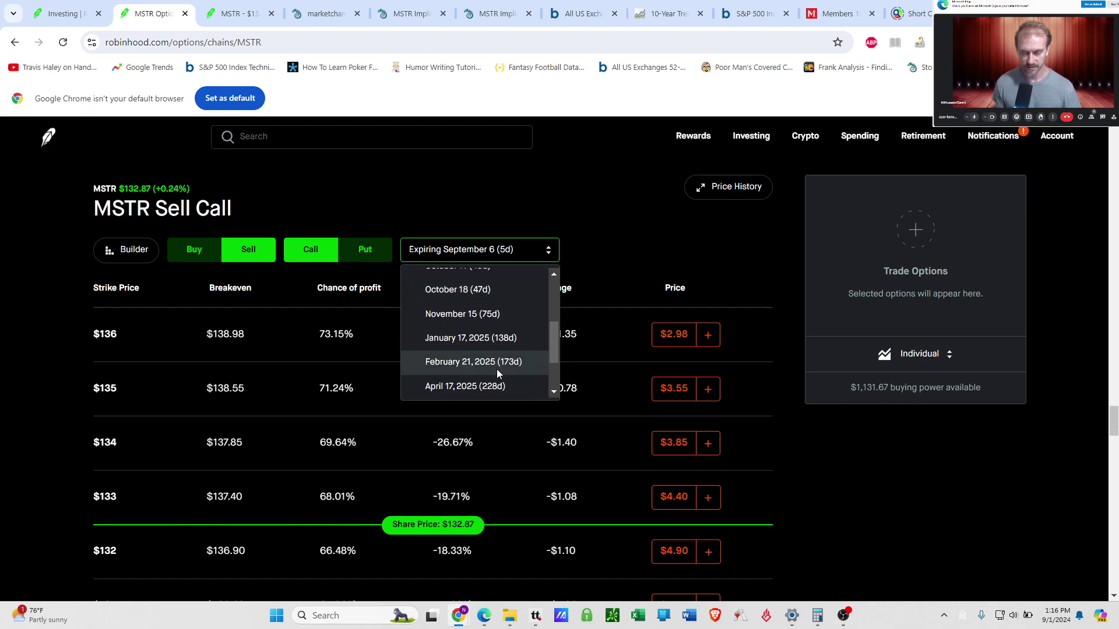
pyautogui.click(494, 339)
pyautogui.click(209, 253)
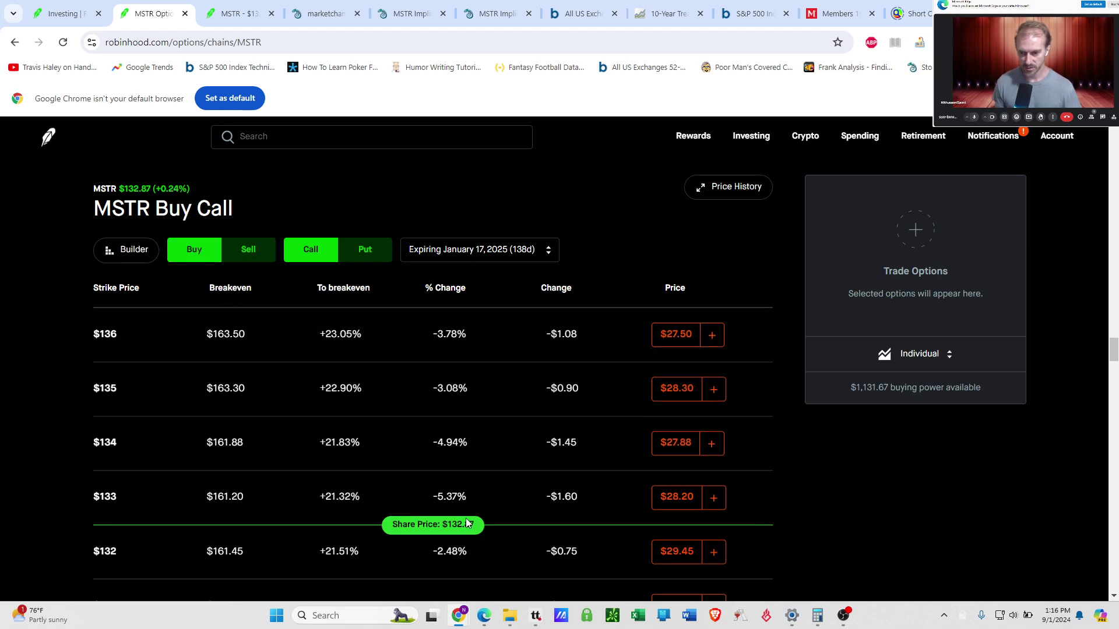
# Open the details of the January 17, 2025 $100 call and examine its theta.
pyautogui.scroll(-20, 470, 527)
pyautogui.scroll(-12, 458, 511)
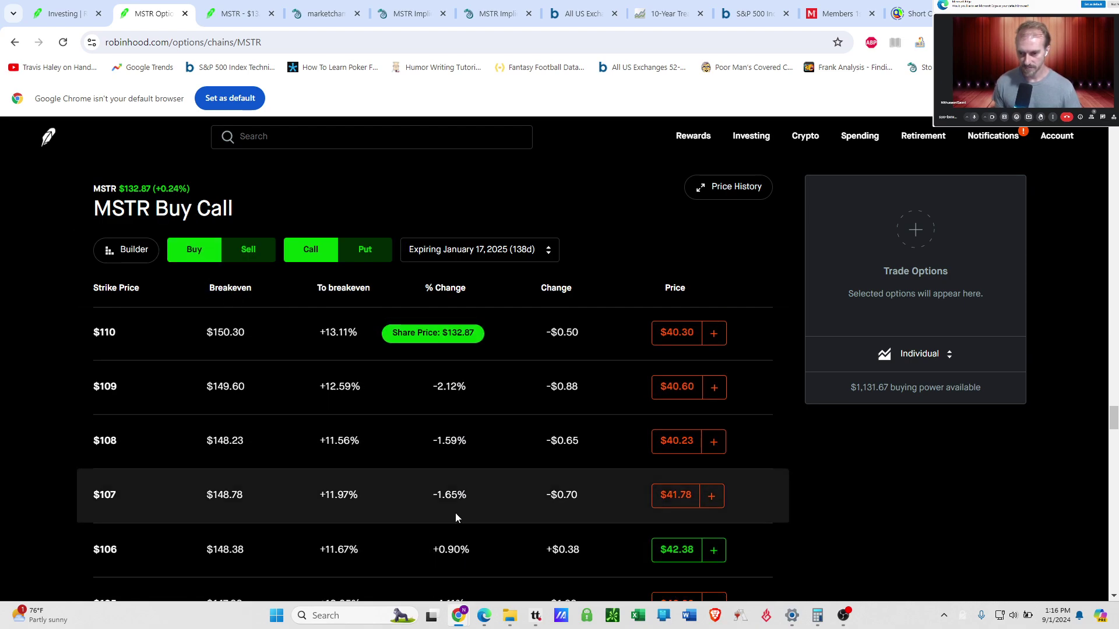
pyautogui.click(465, 496)
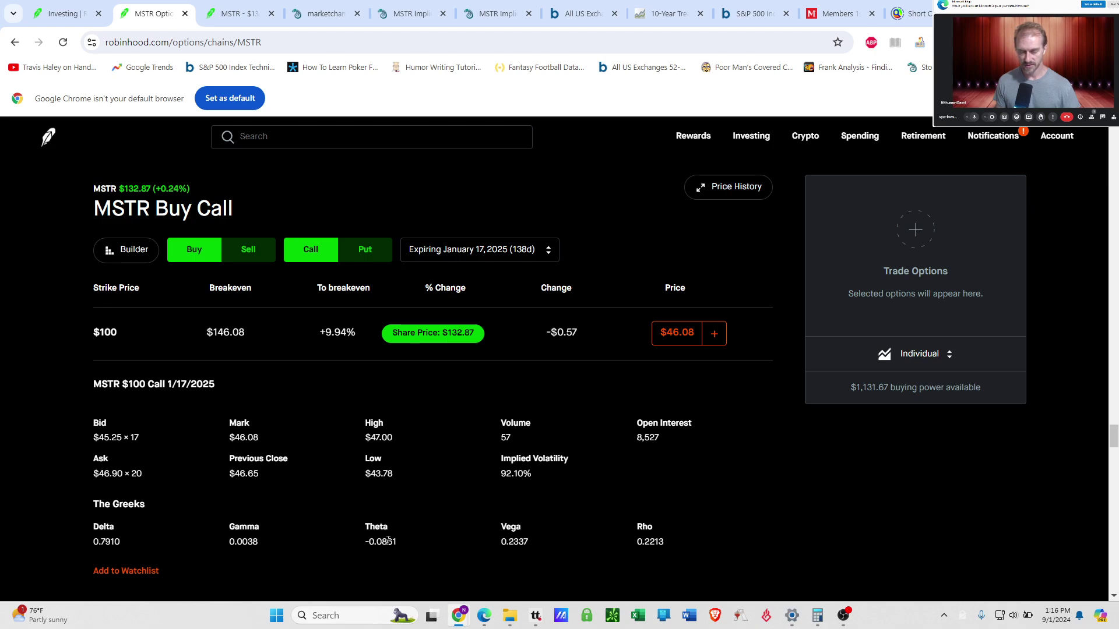
pyautogui.moveTo(369, 542); pyautogui.dragTo(385, 543)
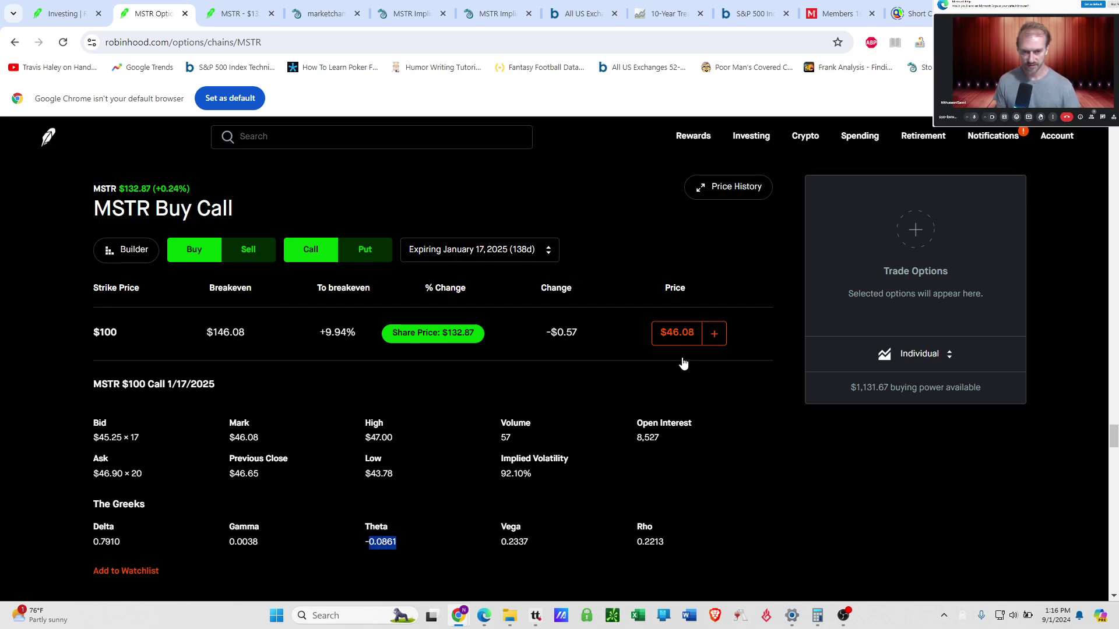
pyautogui.click(431, 550)
# Set the chain's expiration to December 19, 2025 and examine the theta of the $100 long call.
pyautogui.click(545, 250)
pyautogui.scroll(-1, 511, 338)
pyautogui.click(515, 340)
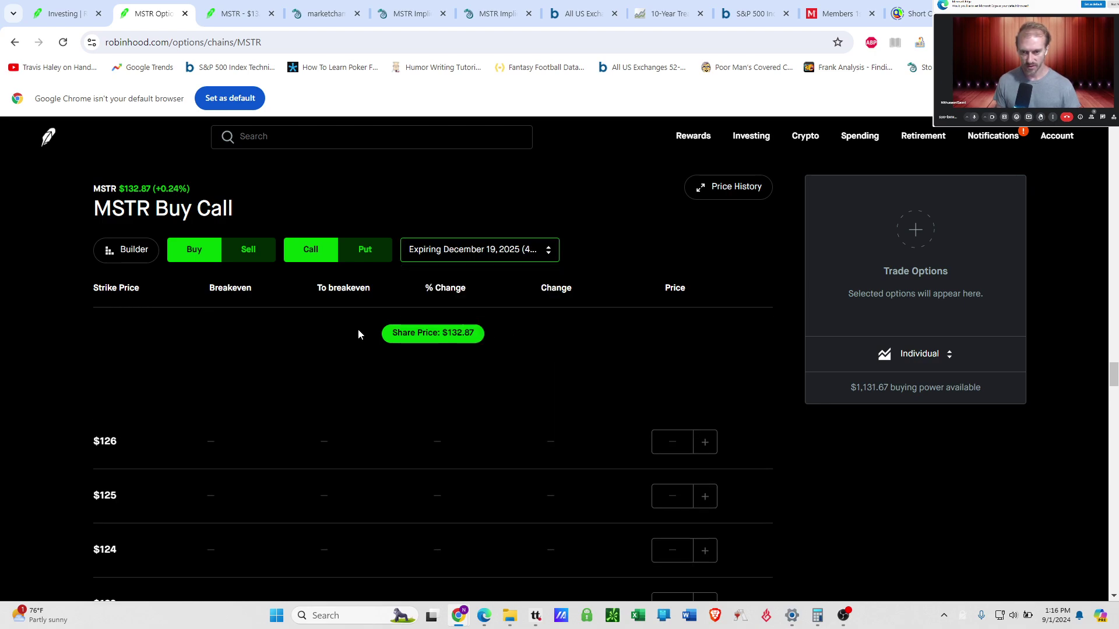
pyautogui.scroll(-10, 359, 404)
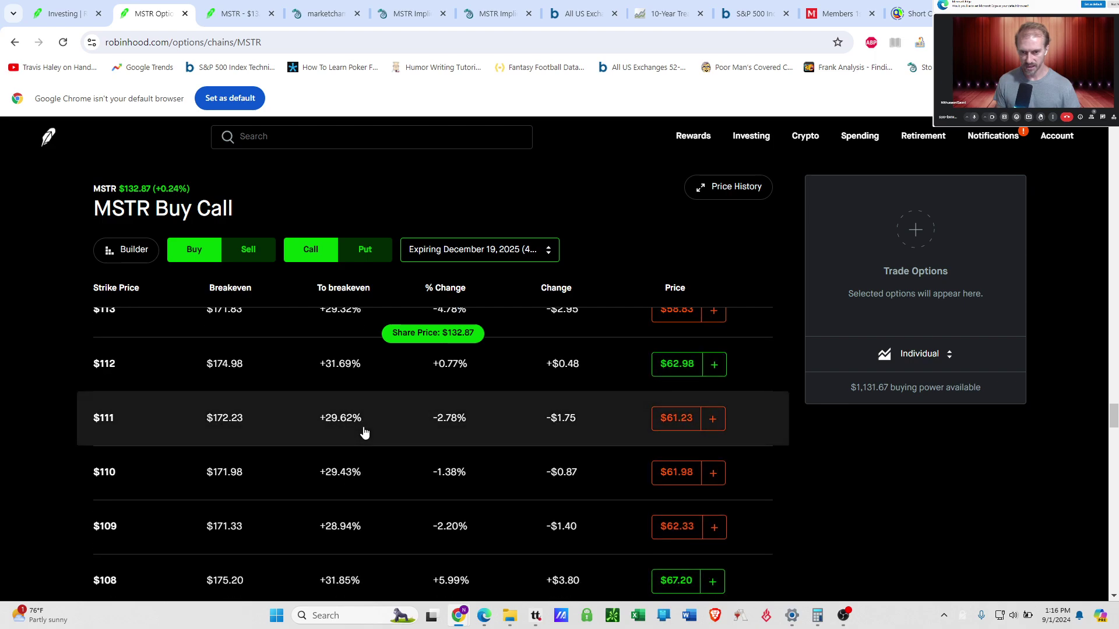
pyautogui.scroll(-8, 363, 432)
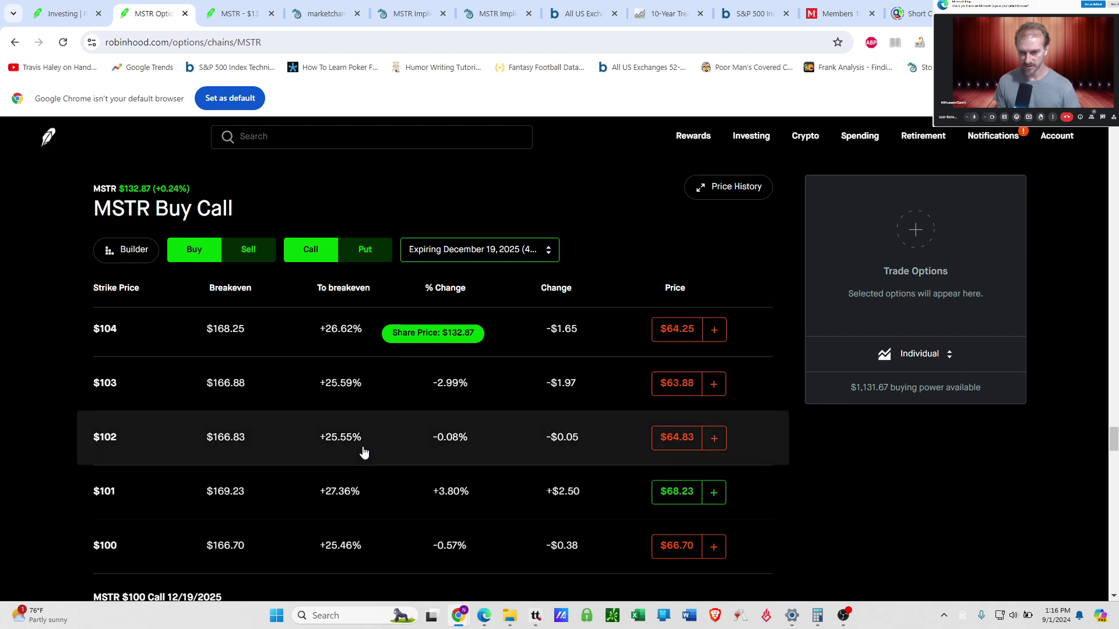
pyautogui.scroll(-2, 362, 448)
pyautogui.scroll(-2, 389, 461)
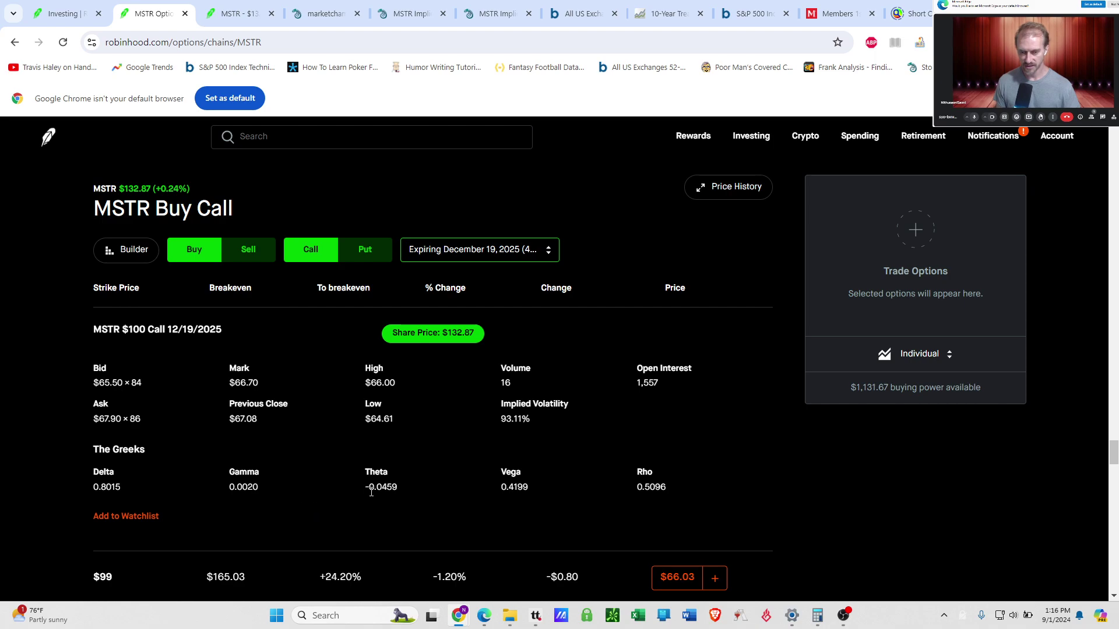
pyautogui.moveTo(369, 489); pyautogui.dragTo(396, 488)
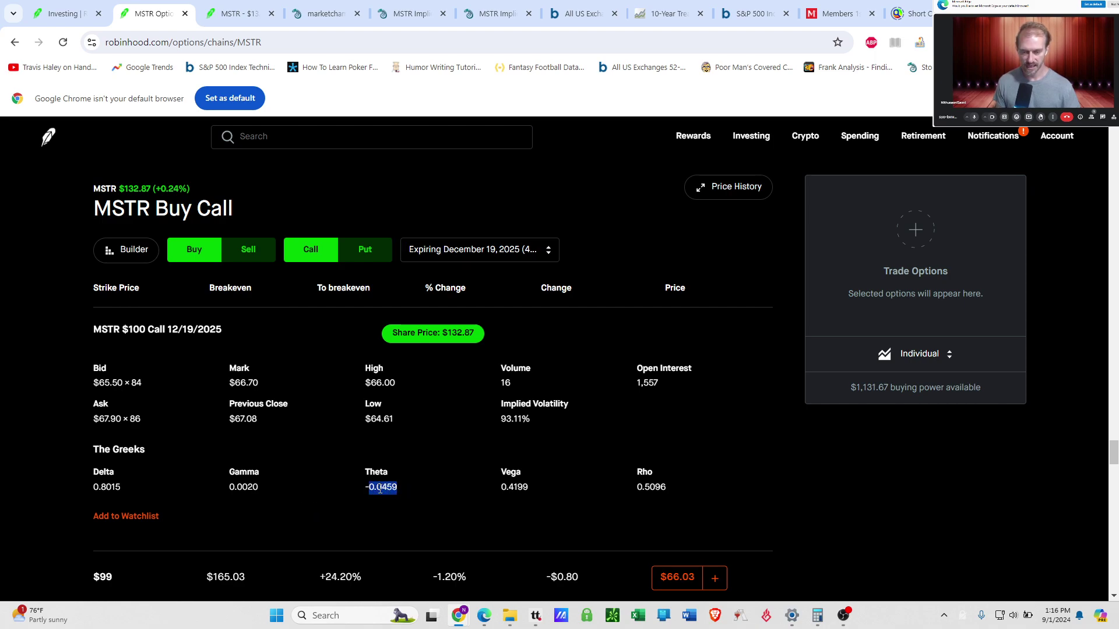
pyautogui.click(380, 489)
# Review the price, quote details and Greeks of the December 19, 2025 $100 call.
pyautogui.scroll(1, 529, 472)
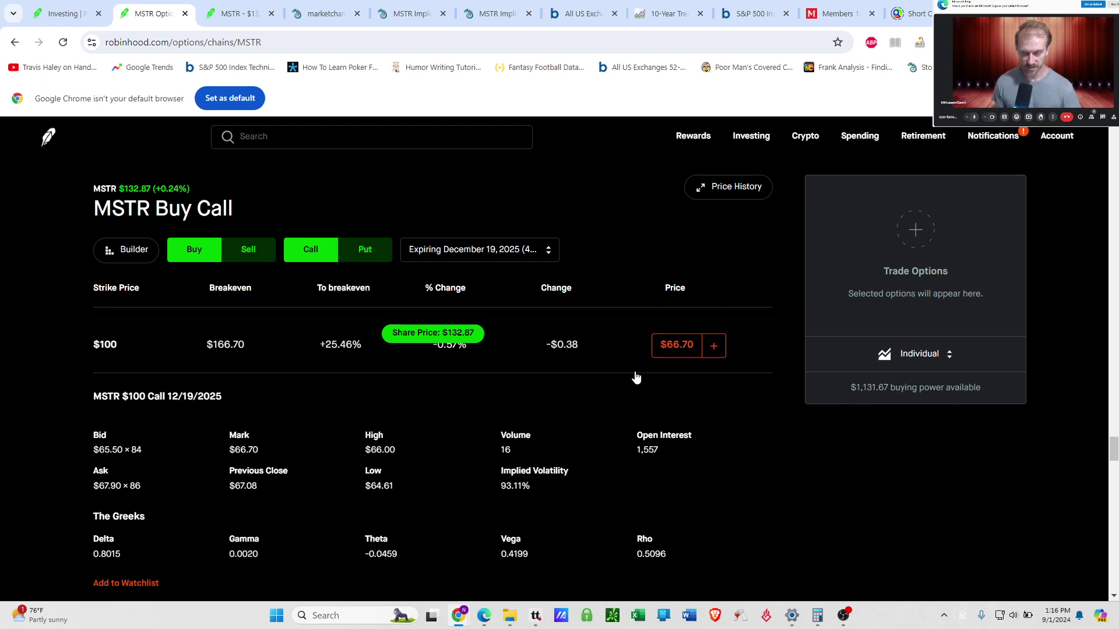
pyautogui.scroll(-1, 621, 383)
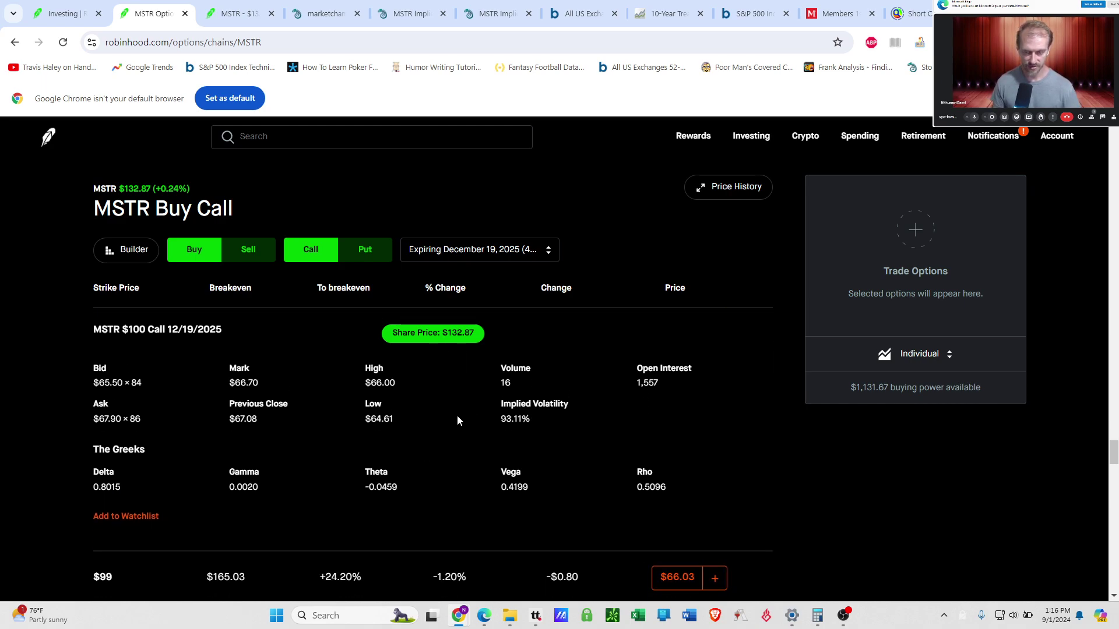
pyautogui.scroll(1, 470, 425)
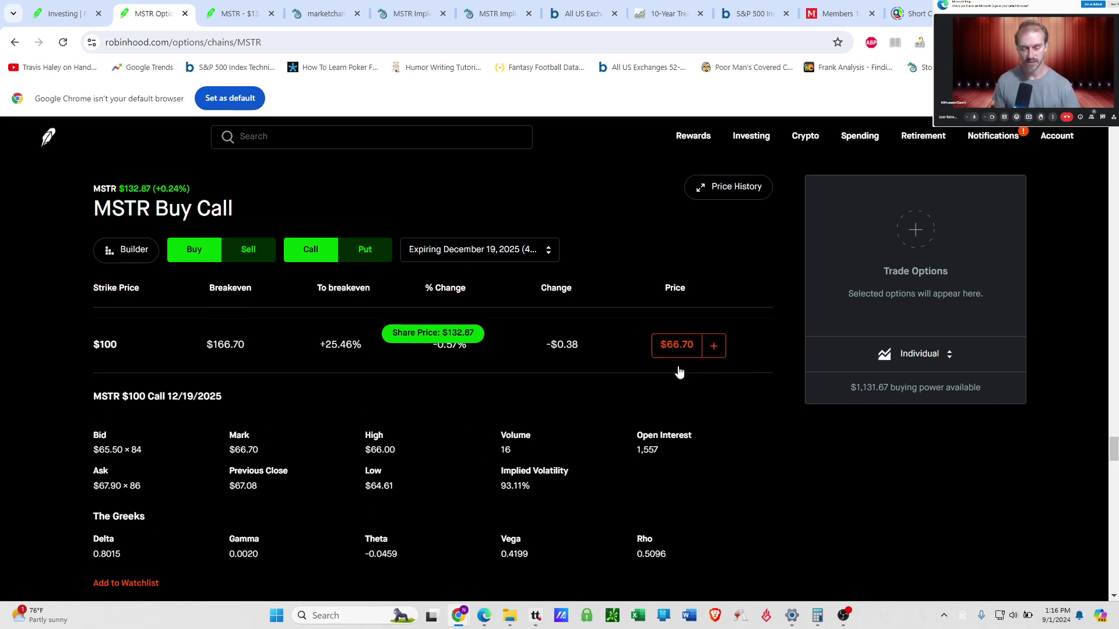
pyautogui.scroll(-1, 571, 437)
pyautogui.scroll(1, 377, 489)
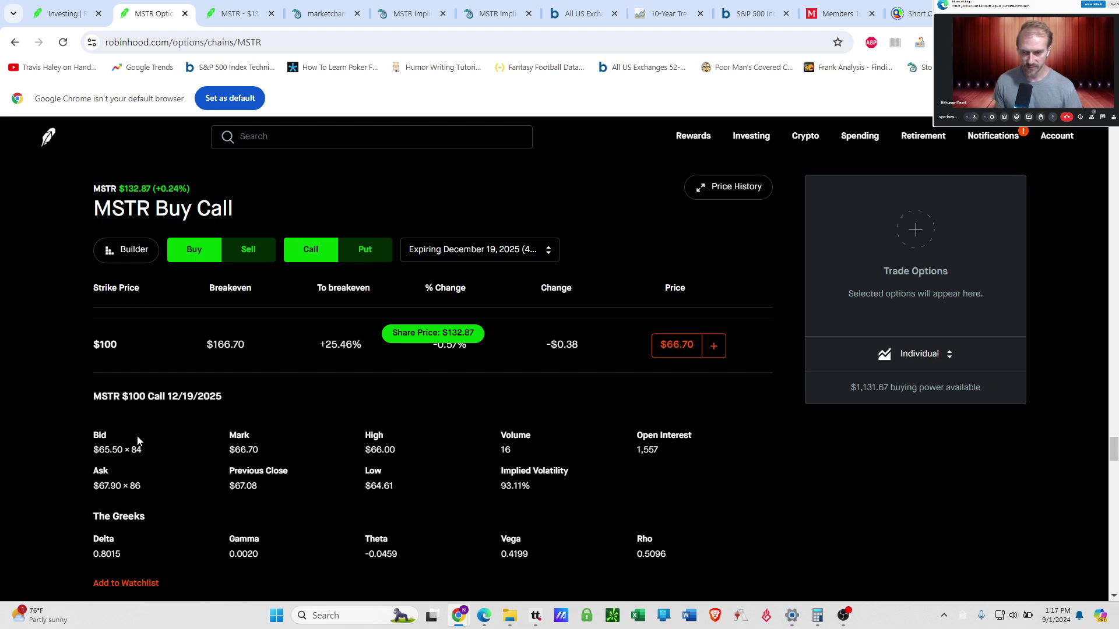
pyautogui.moveTo(95, 396); pyautogui.dragTo(519, 551)
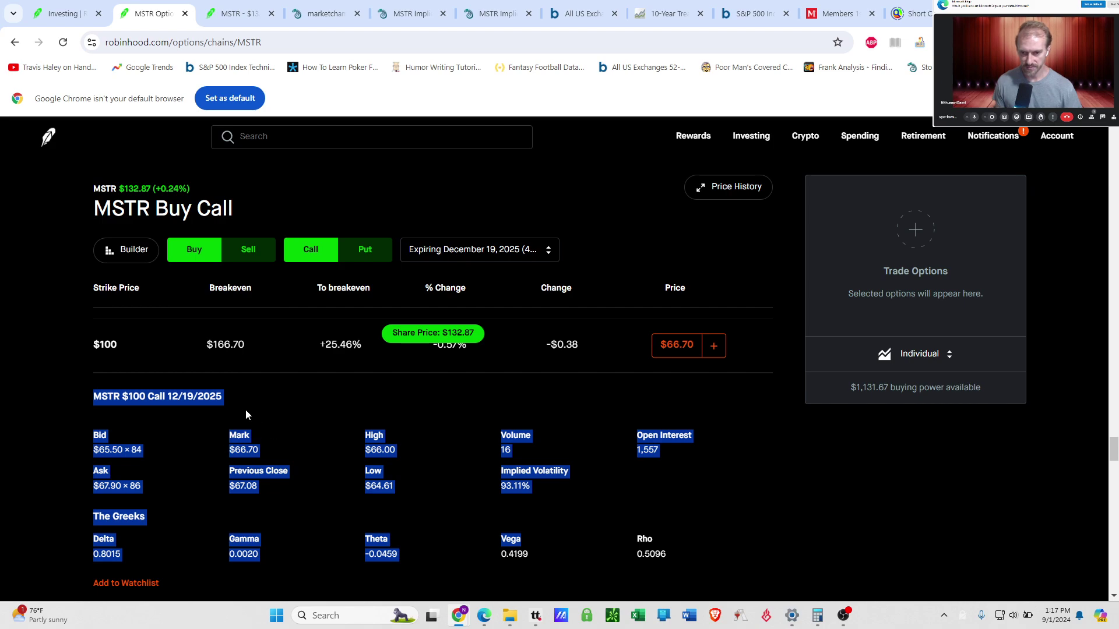
pyautogui.doubleClick(198, 402)
pyautogui.click(199, 402)
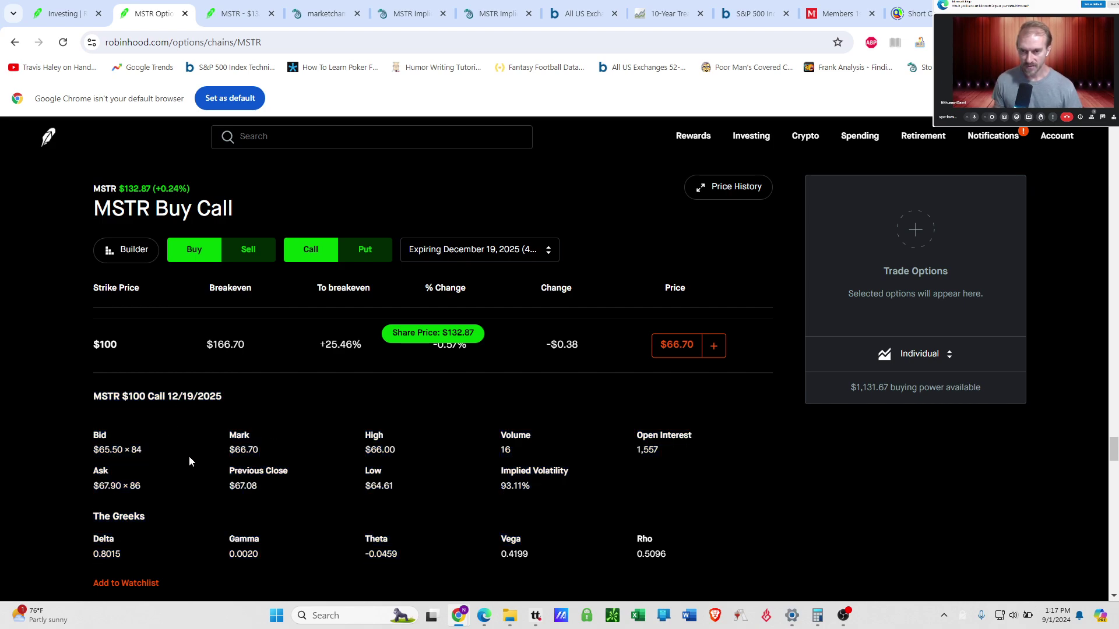
# Switch to tastytrade and show the MSTR positions held in the second listed account.
pyautogui.click(535, 615)
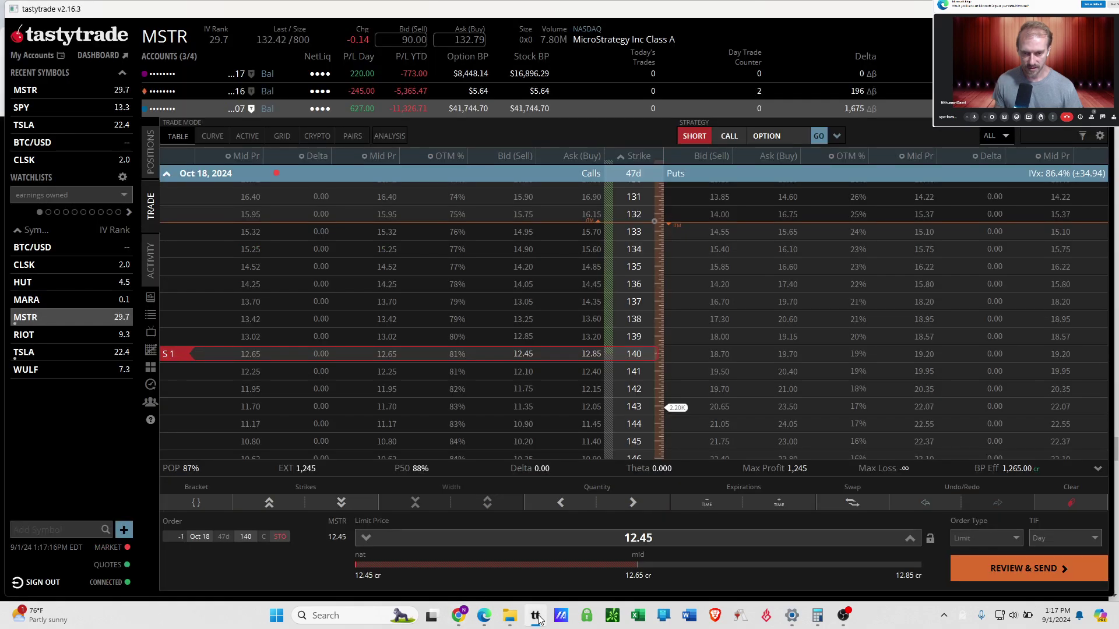
pyautogui.click(187, 93)
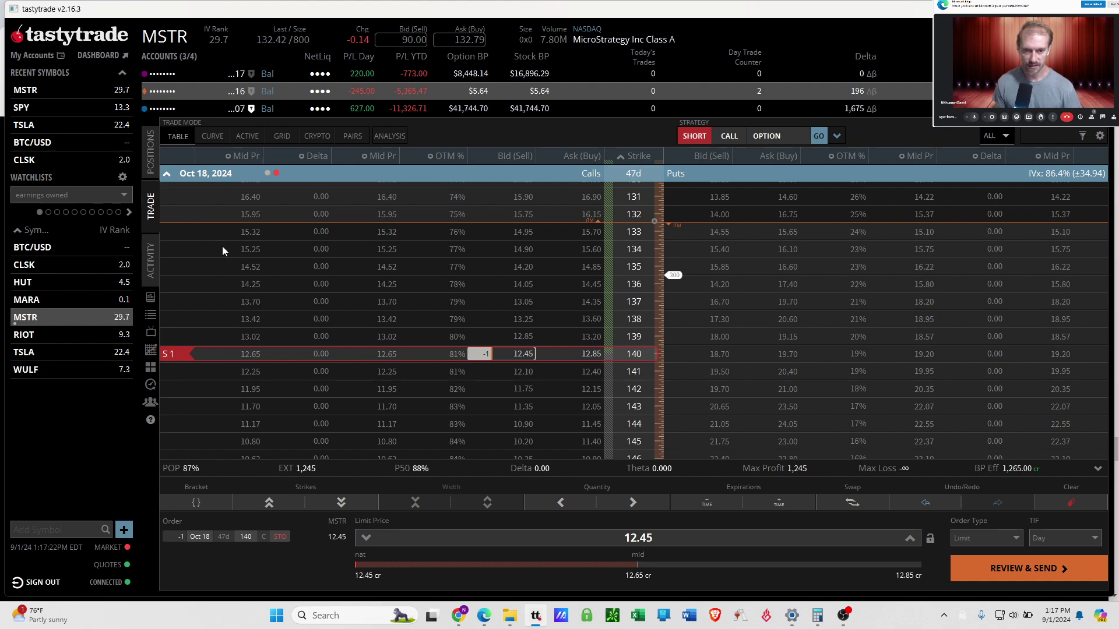
pyautogui.click(151, 153)
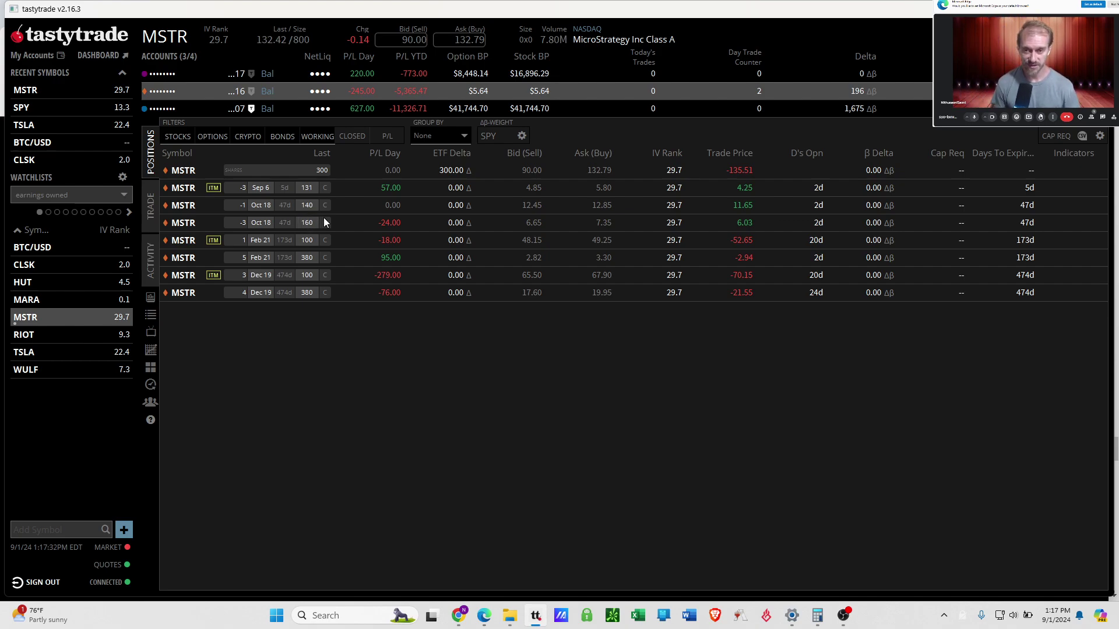
# Point out the MSTR share position and the September 6 $131 short calls in the positions list.
pyautogui.click(351, 172)
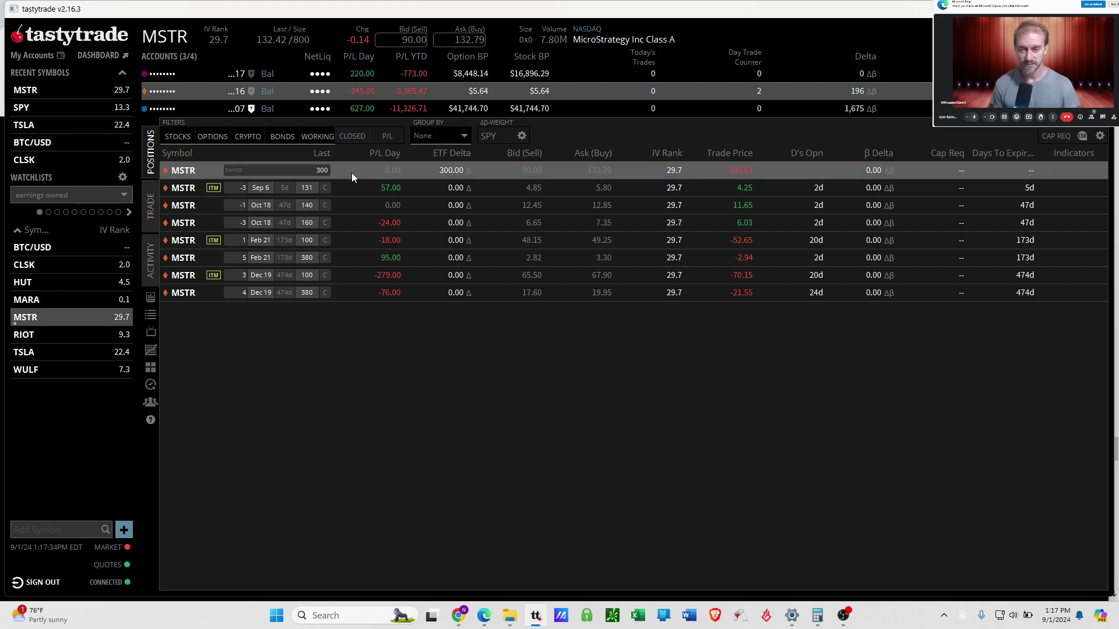
pyautogui.click(351, 173)
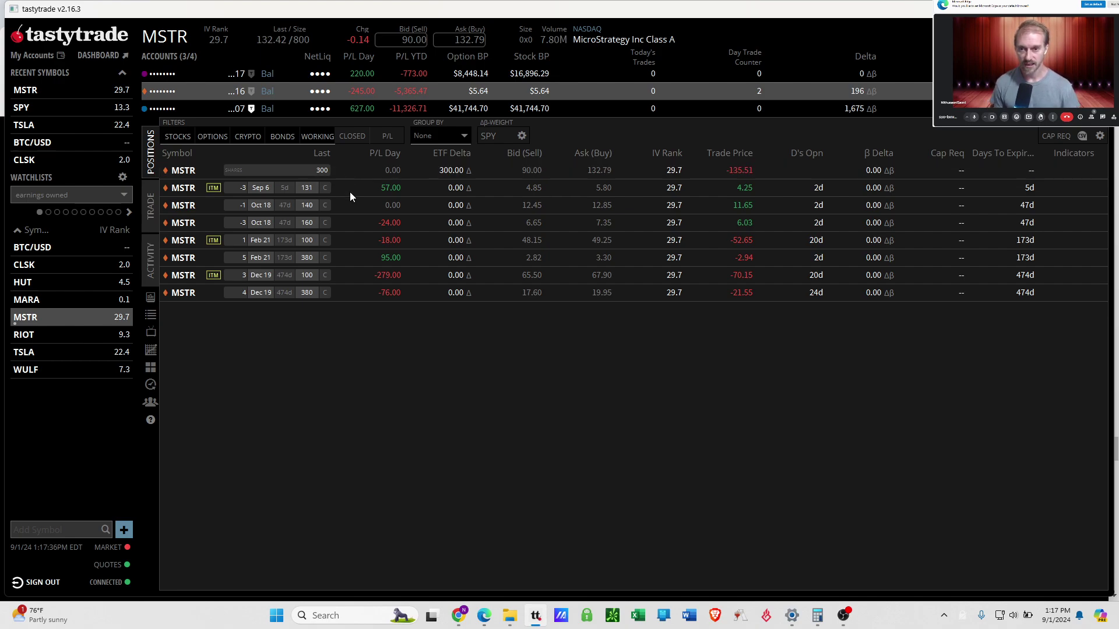
pyautogui.click(348, 190)
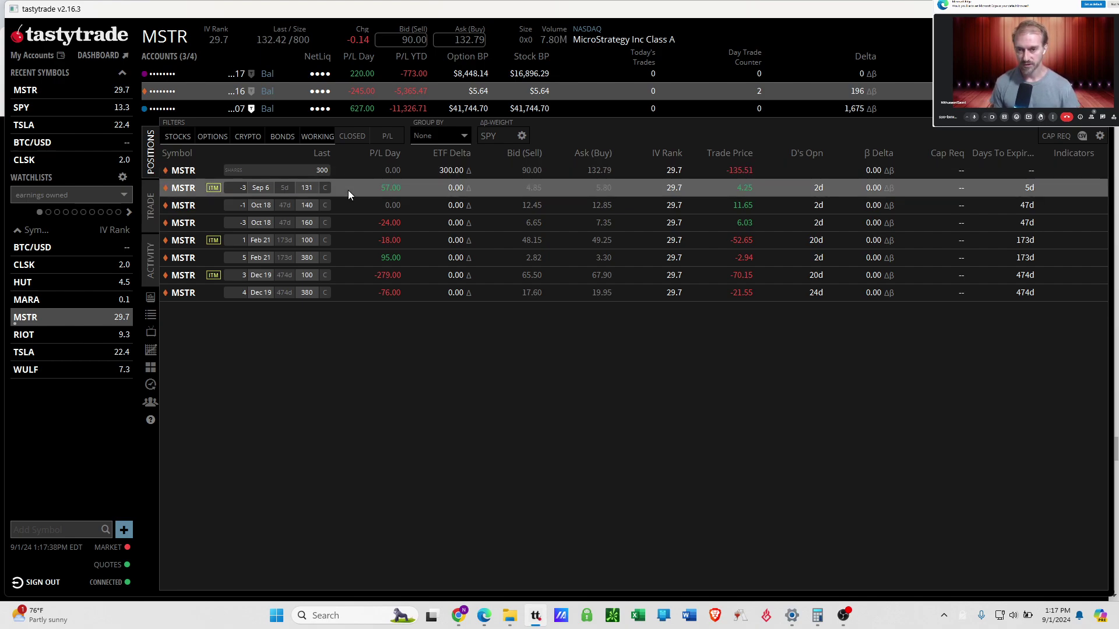
pyautogui.click(347, 190)
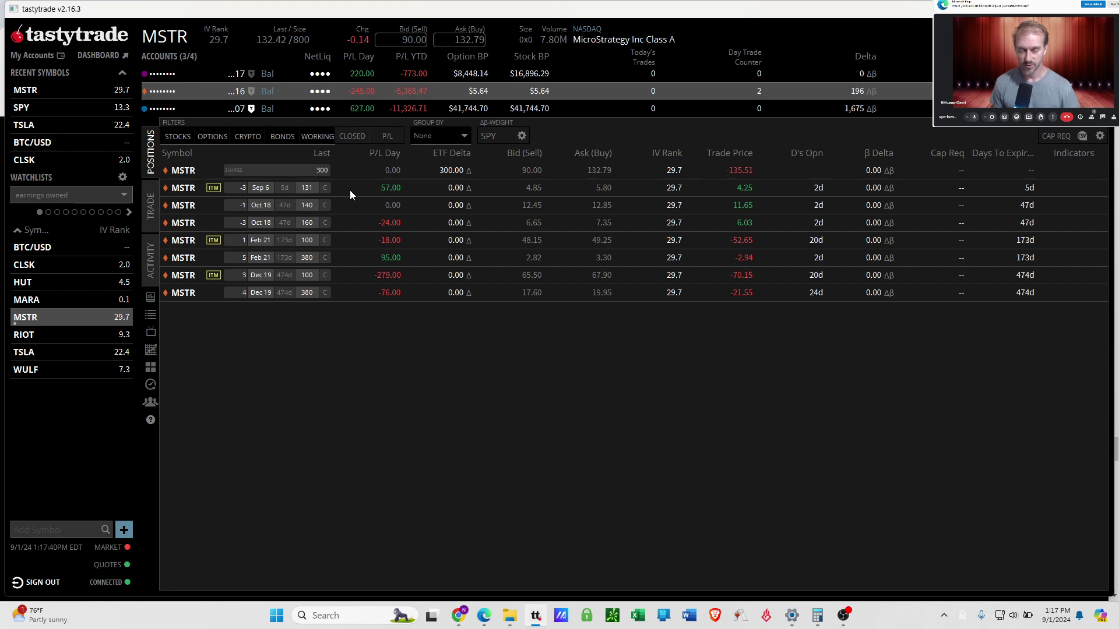
pyautogui.click(349, 190)
pyautogui.click(348, 188)
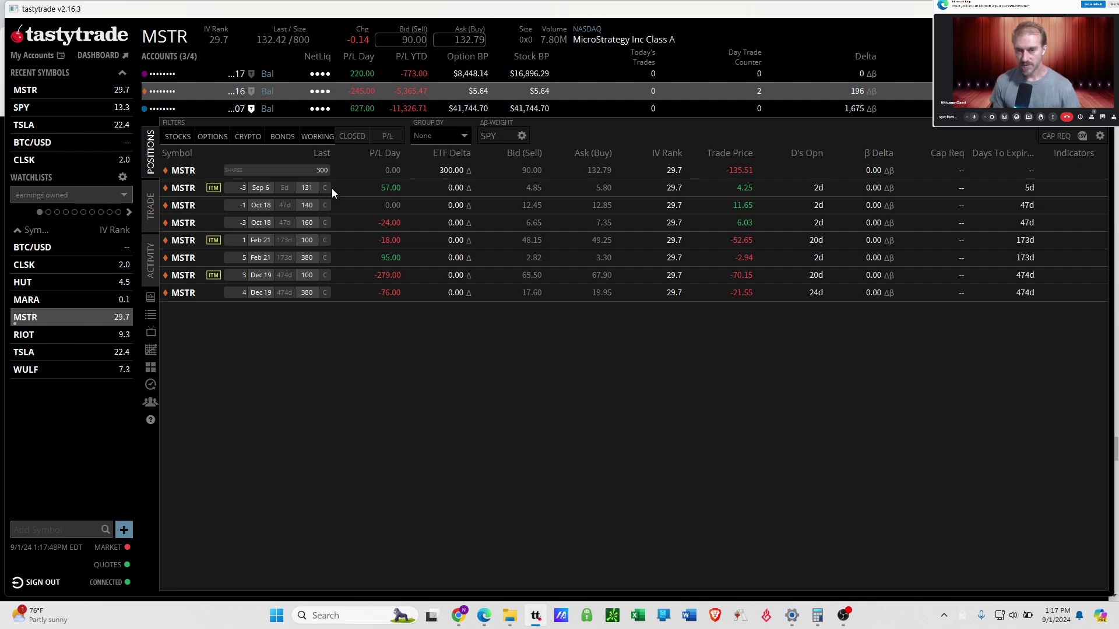
pyautogui.click(331, 187)
pyautogui.click(333, 187)
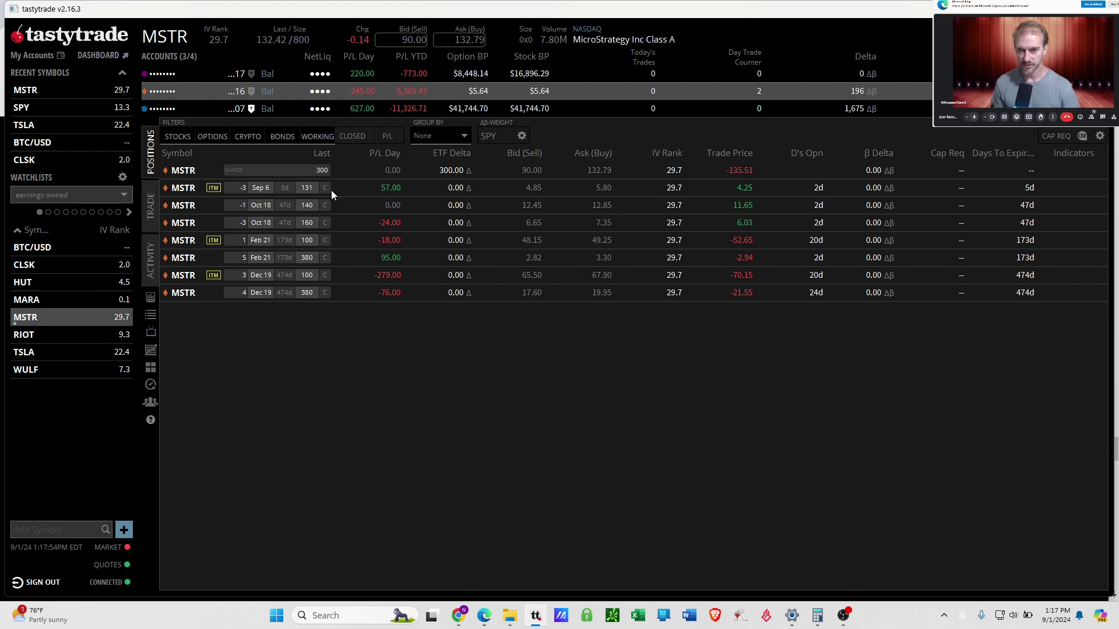
pyautogui.click(330, 190)
pyautogui.click(342, 187)
pyautogui.click(321, 170)
pyautogui.rightClick(322, 170)
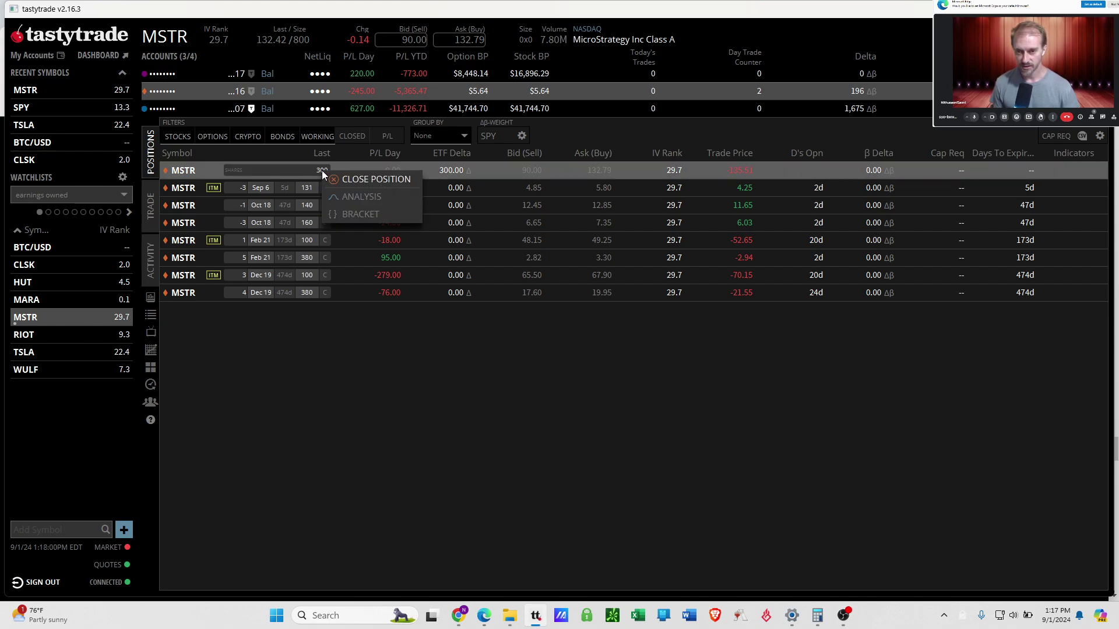
pyautogui.click(301, 169)
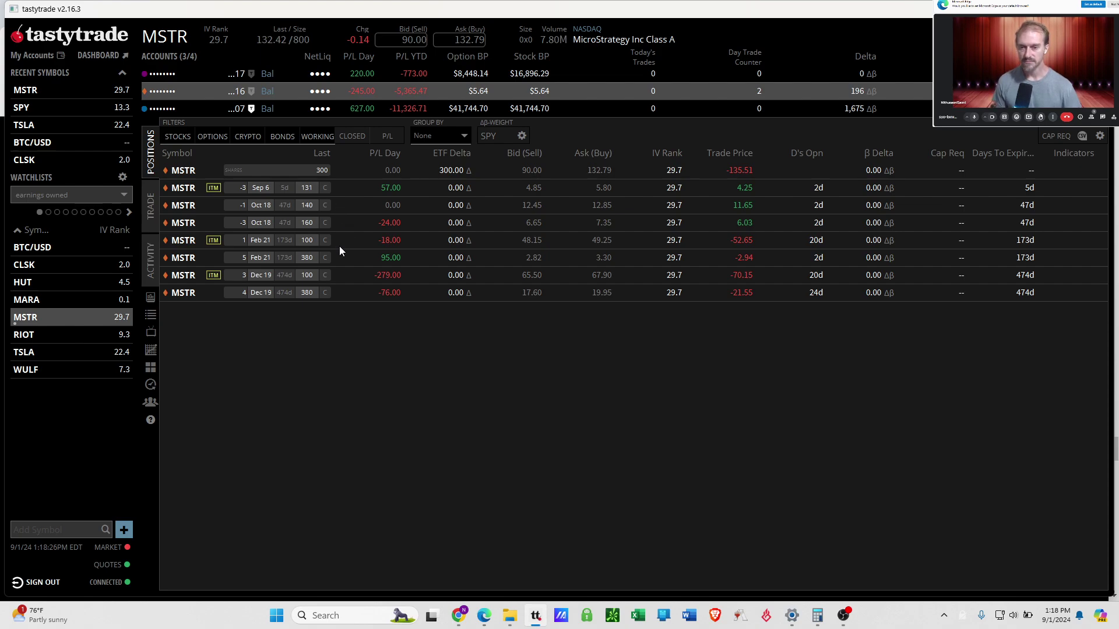
# Point out the December 19 $100 long call position in the positions list.
pyautogui.click(344, 277)
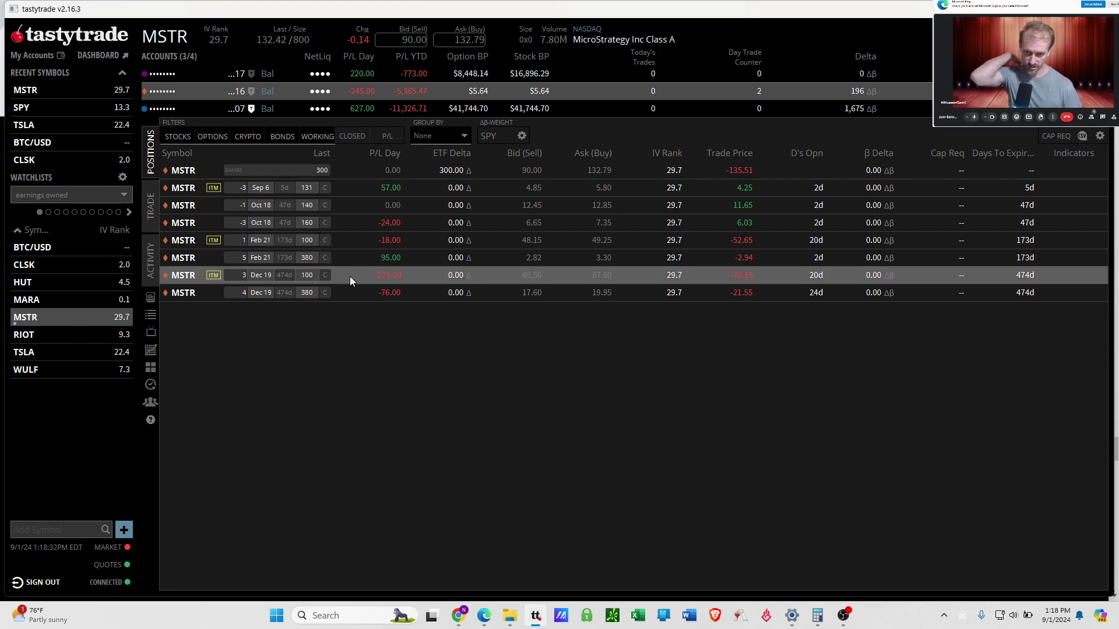
pyautogui.click(350, 277)
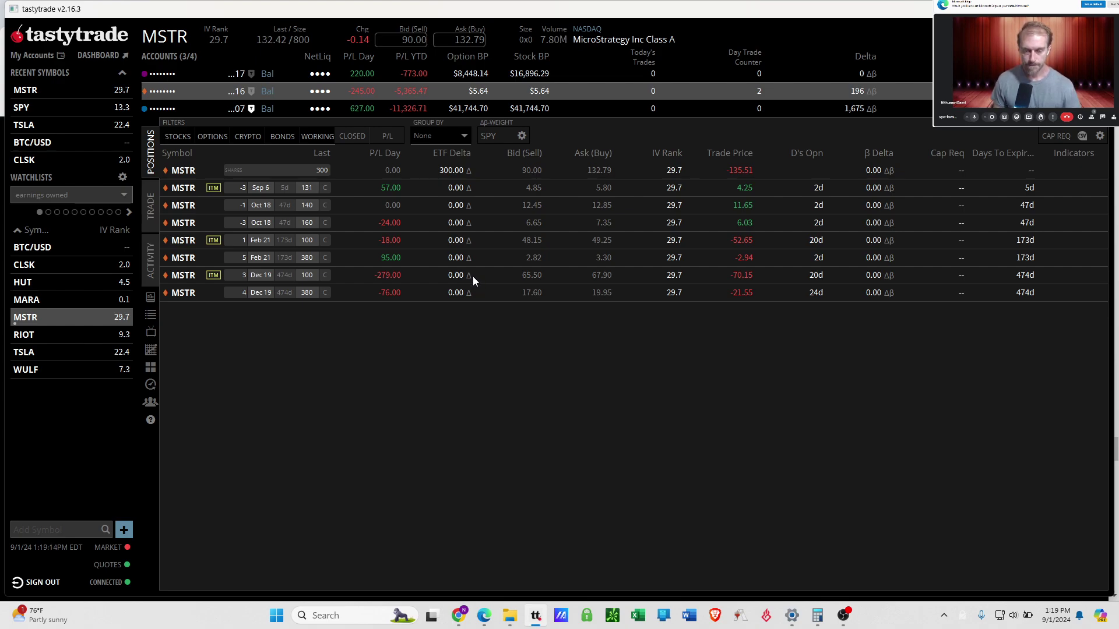
pyautogui.click(348, 276)
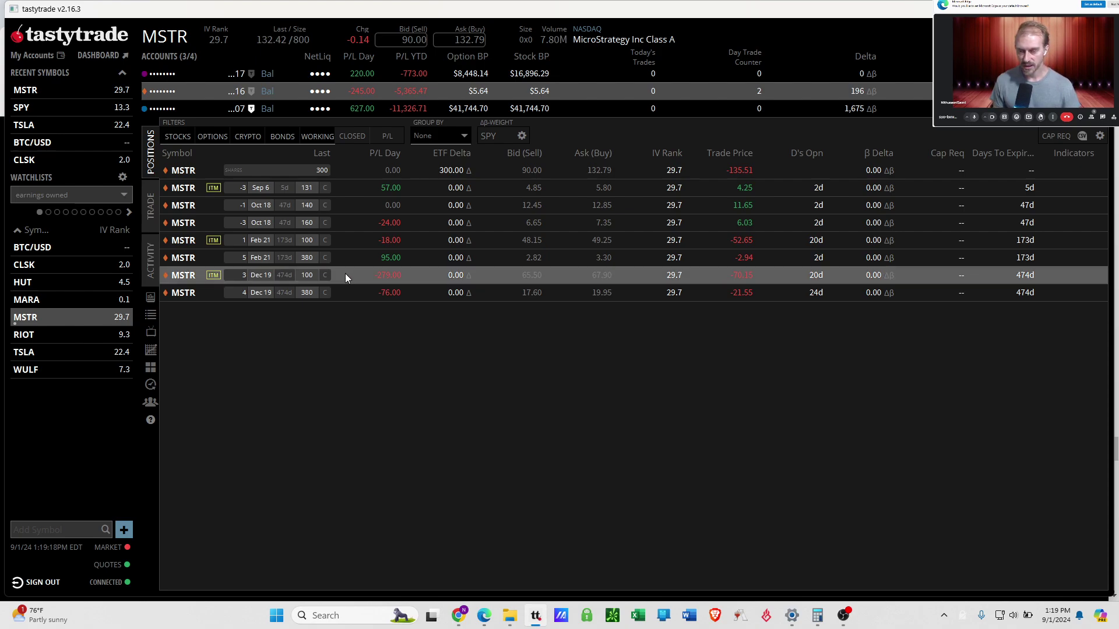
# Point out the October 18 $160 short calls together with the December 19 $100 long calls in the positions list.
pyautogui.click(345, 276)
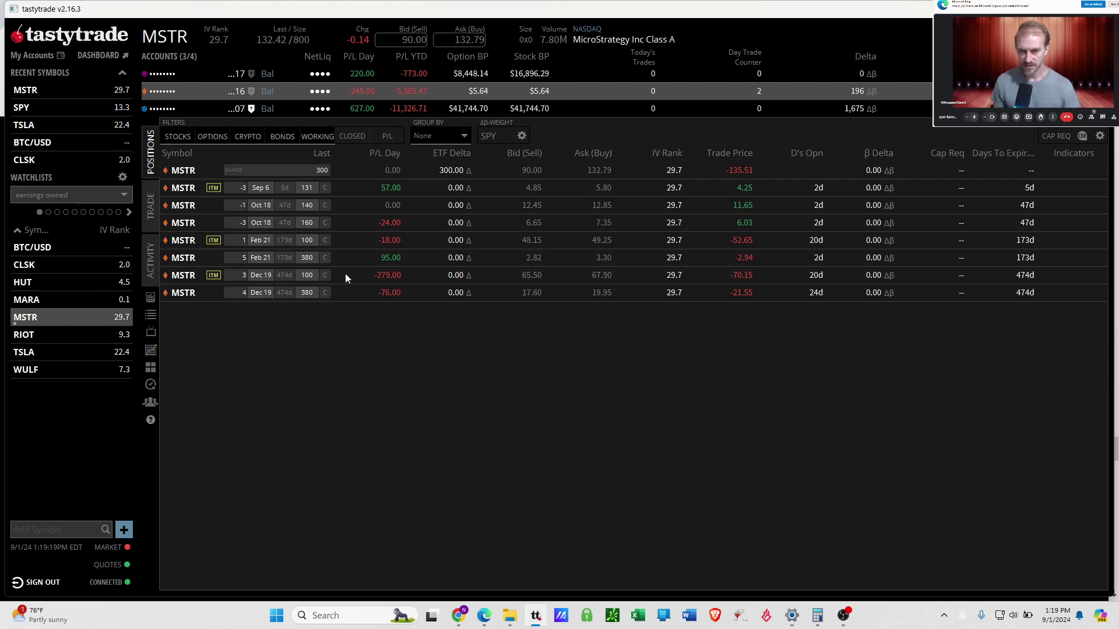
pyautogui.click(344, 225)
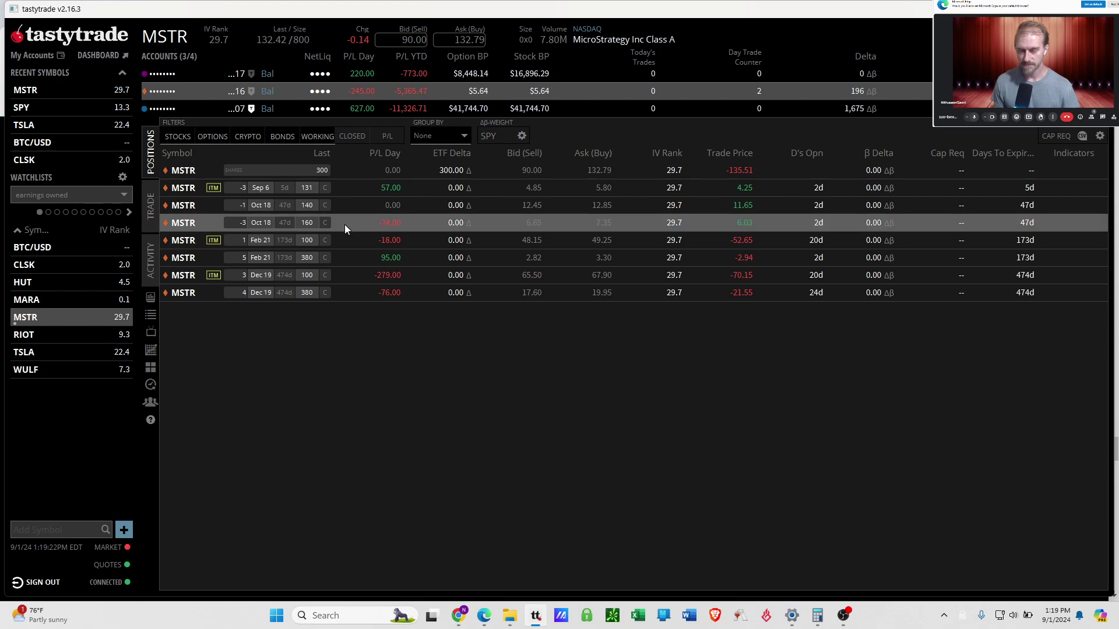
pyautogui.click(350, 227)
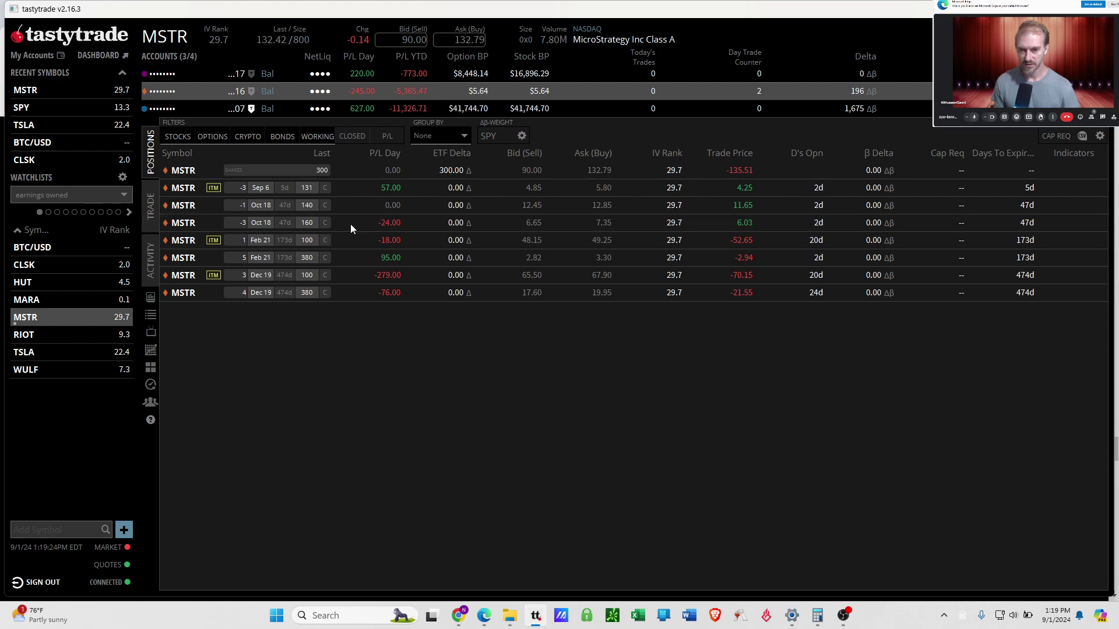
pyautogui.click(339, 281)
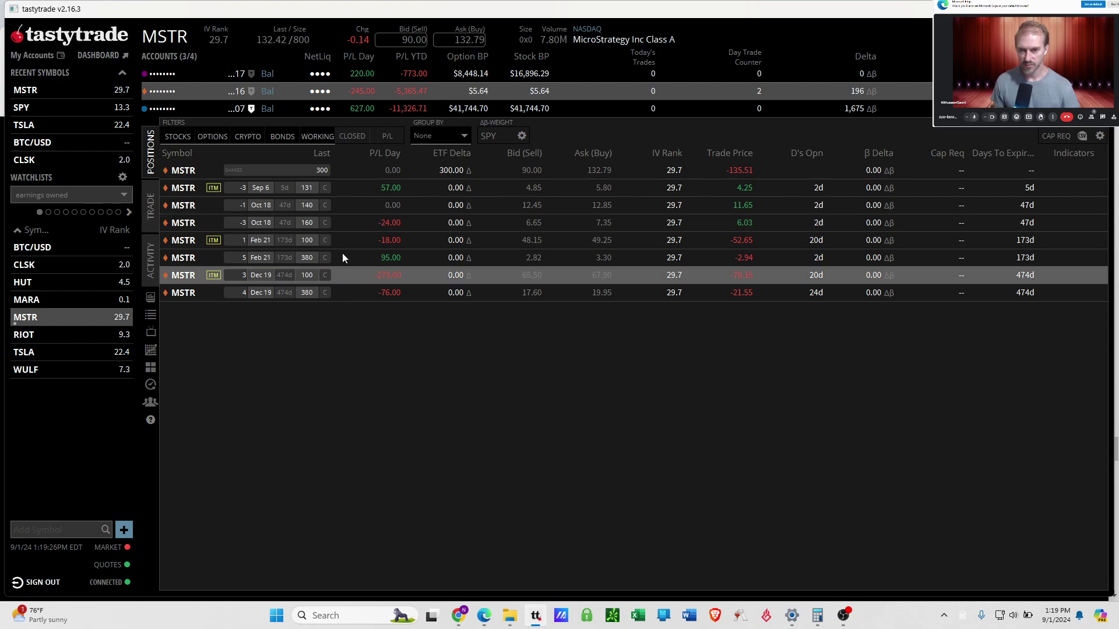
pyautogui.click(345, 226)
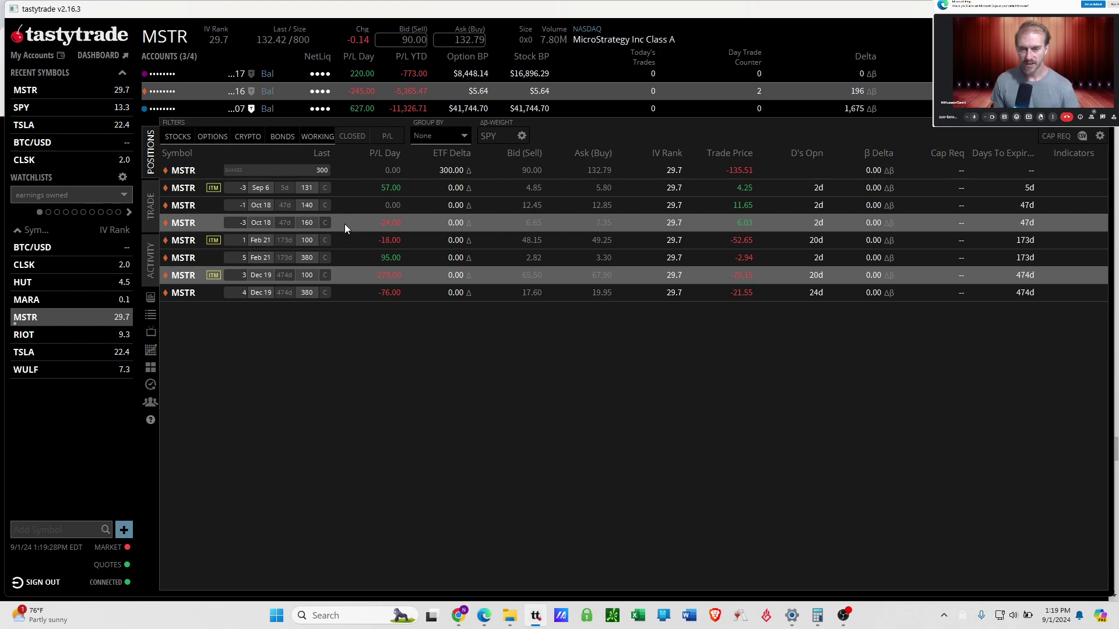
pyautogui.click(343, 223)
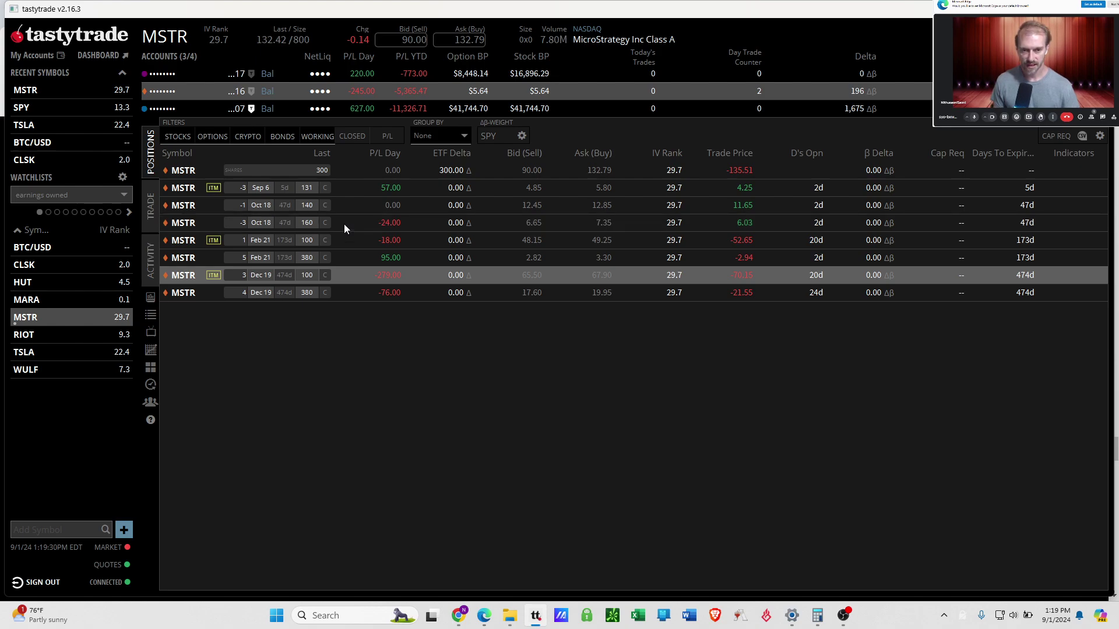
pyautogui.click(360, 276)
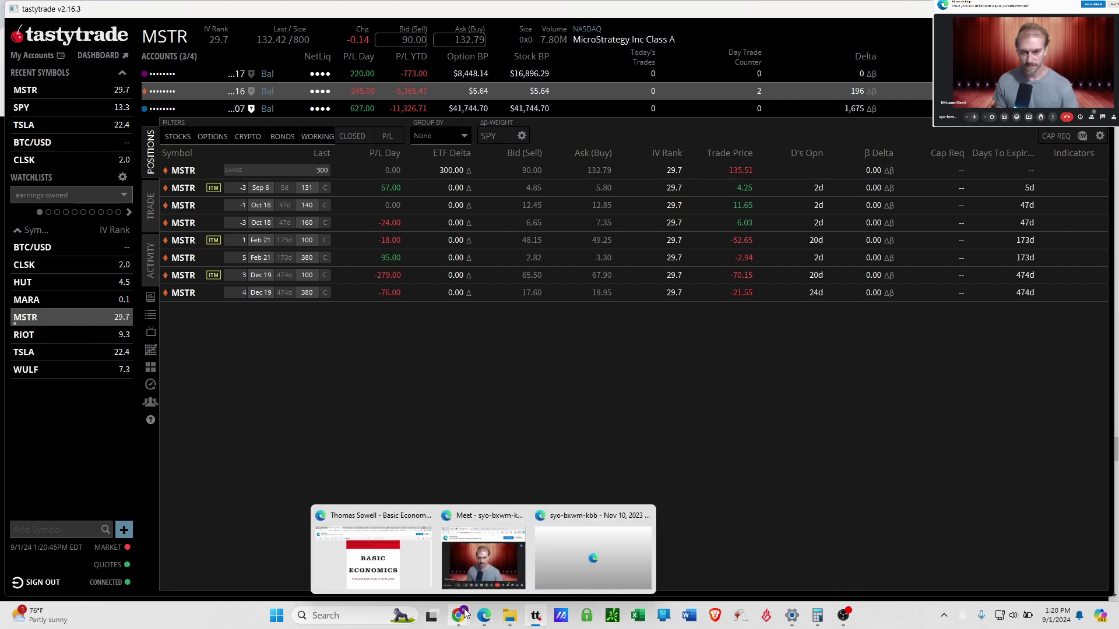
# Point out the February 21 $100 long call and its paired October 18 $140 short call in the positions list.
pyautogui.moveTo(464, 616)
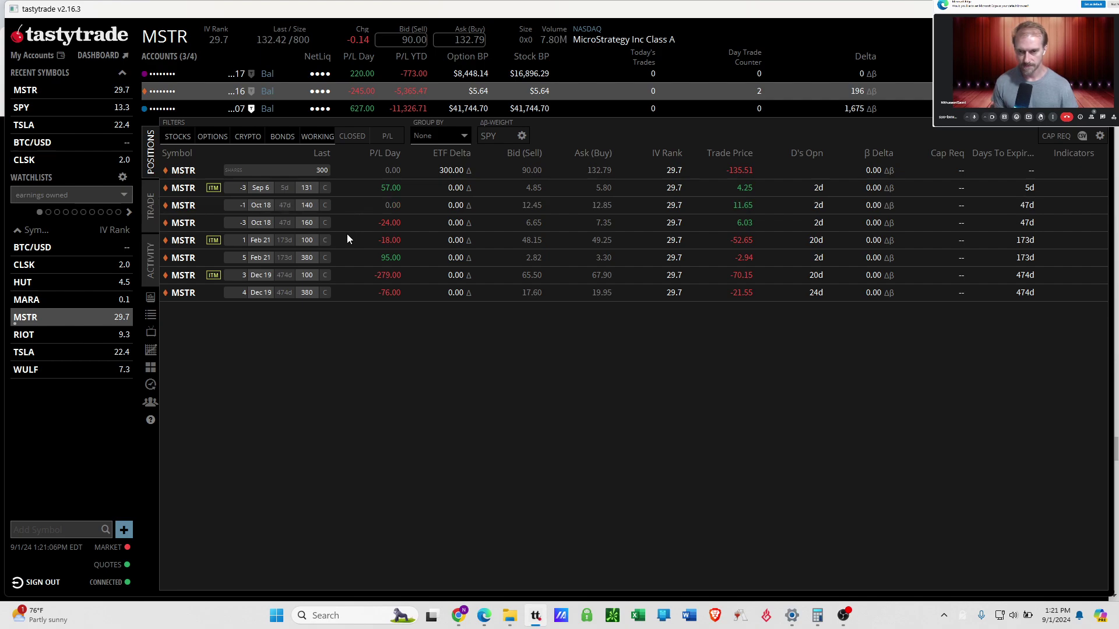
pyautogui.click(346, 240)
pyautogui.keyDown('ctrl'); pyautogui.click(343, 204); pyautogui.keyUp('ctrl')
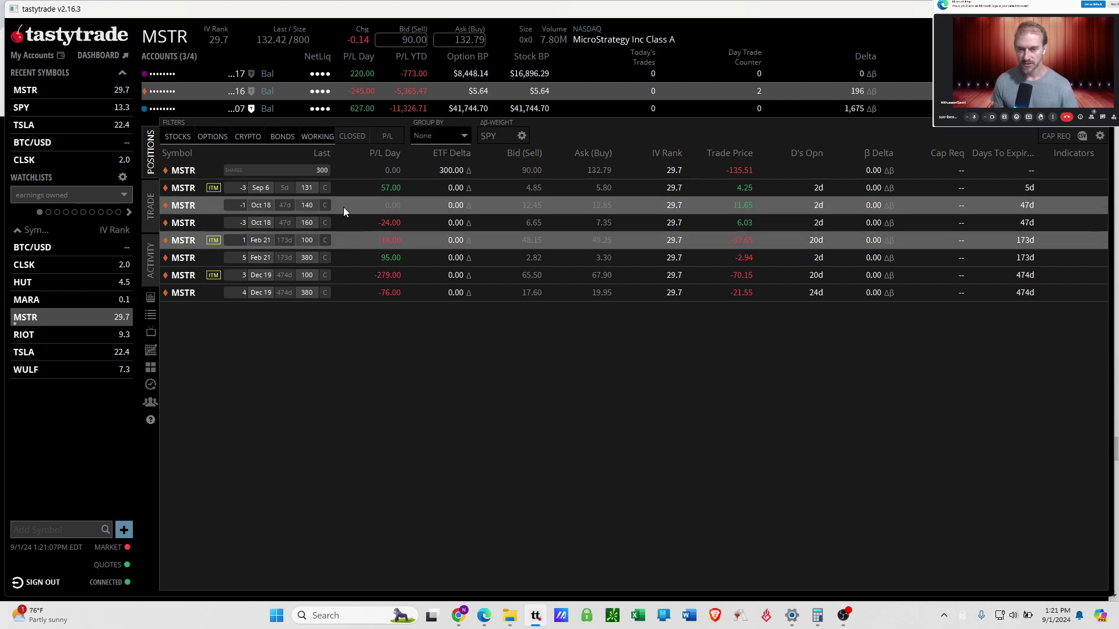
pyautogui.keyDown('ctrl'); pyautogui.click(344, 242); pyautogui.keyUp('ctrl')
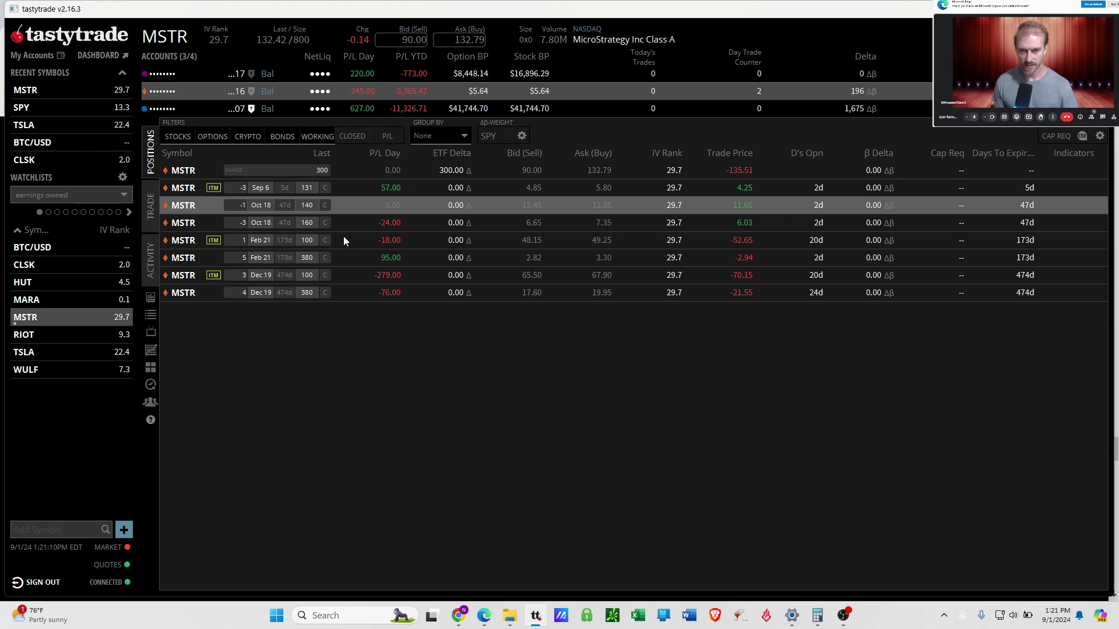
pyautogui.keyDown('ctrl'); pyautogui.click(344, 205); pyautogui.keyUp('ctrl')
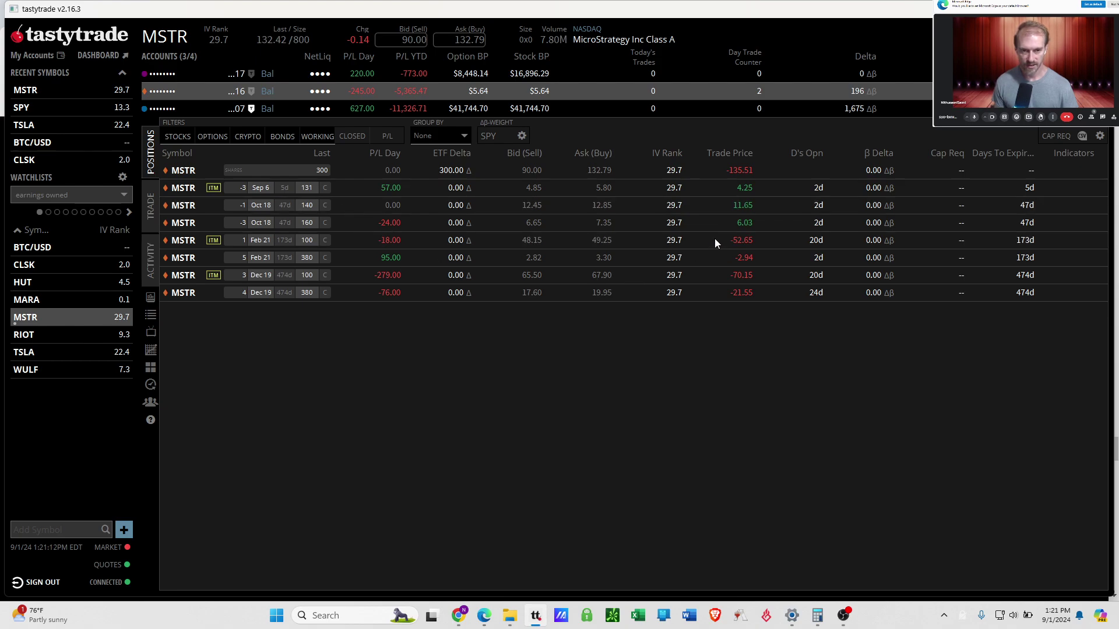
pyautogui.click(752, 208)
pyautogui.keyDown('ctrl'); pyautogui.click(754, 207); pyautogui.keyUp('ctrl')
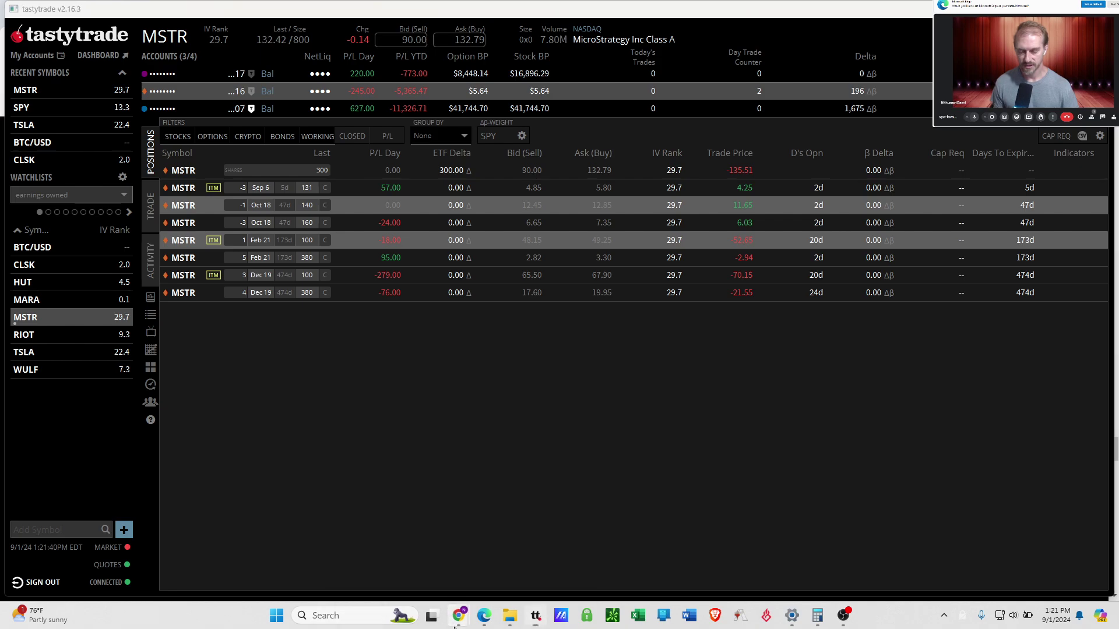
# Switch to Robinhood in Chrome and show the MSTR buy-call chain expiring February 21, 2025.
pyautogui.click(412, 584)
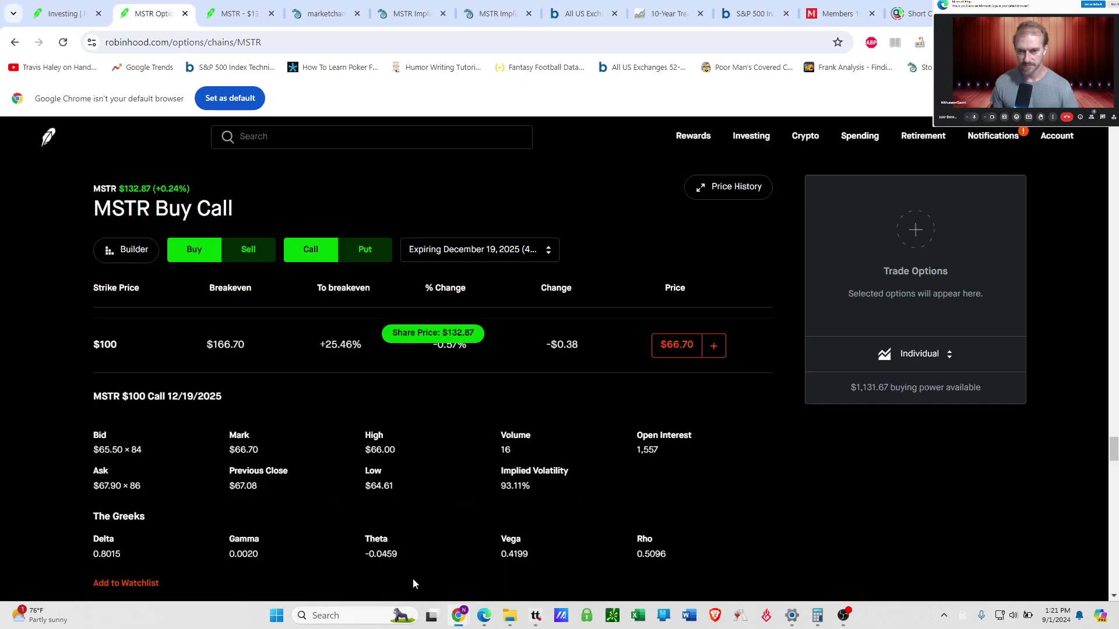
pyautogui.click(525, 257)
pyautogui.click(828, 550)
pyautogui.click(485, 256)
pyautogui.scroll(2, 486, 326)
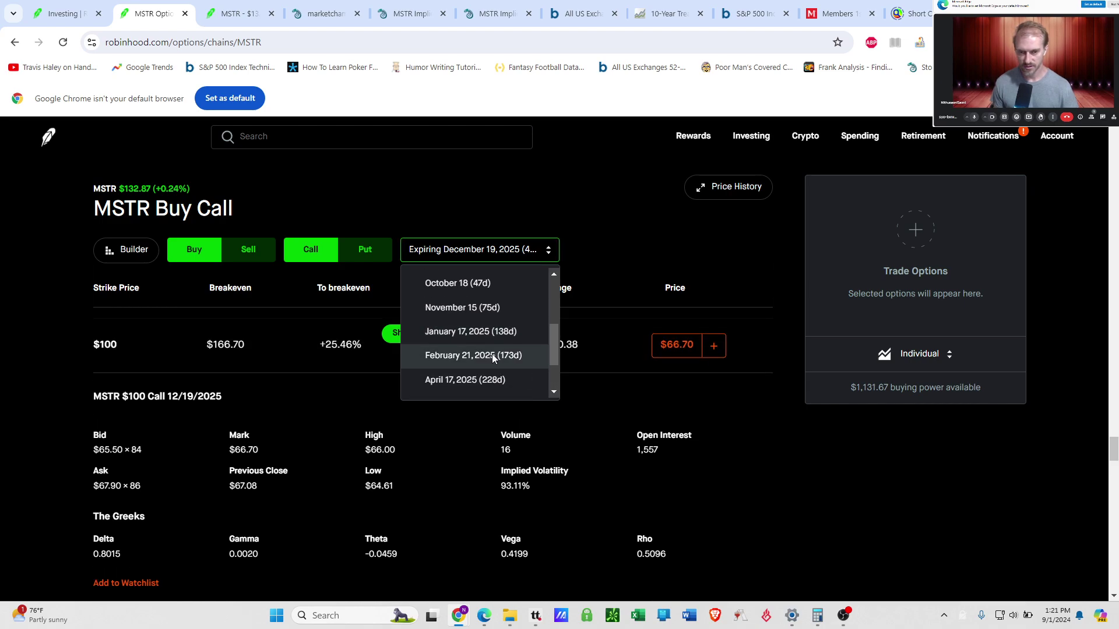
pyautogui.click(491, 356)
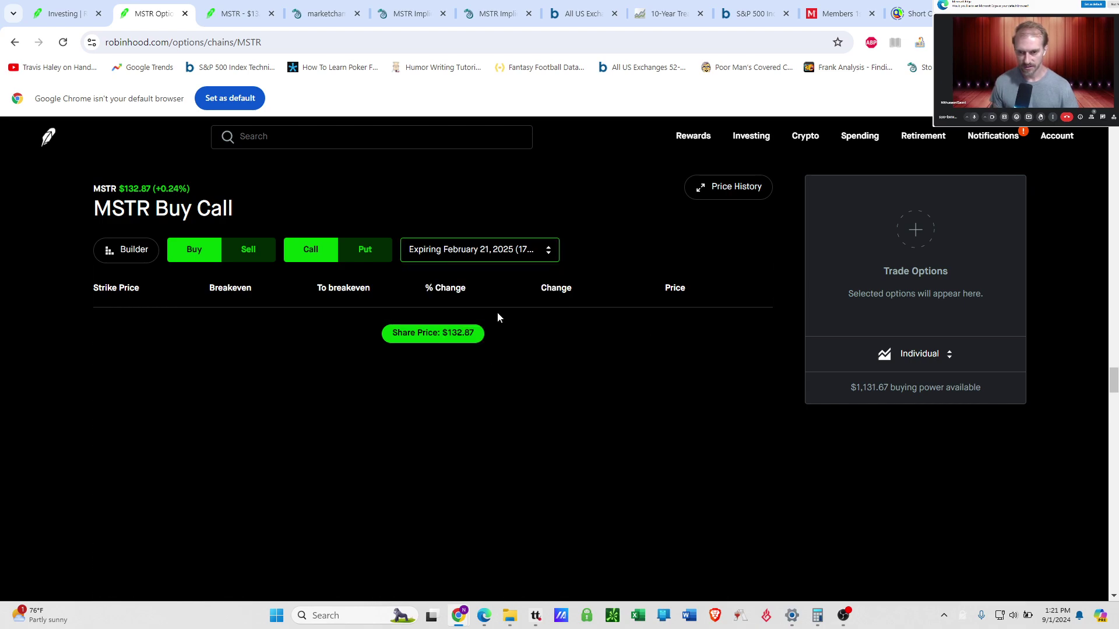
# Show the buy-call chain expiring January 17, 2025 and review the $100 call's price, quote details and Greeks.
pyautogui.click(526, 253)
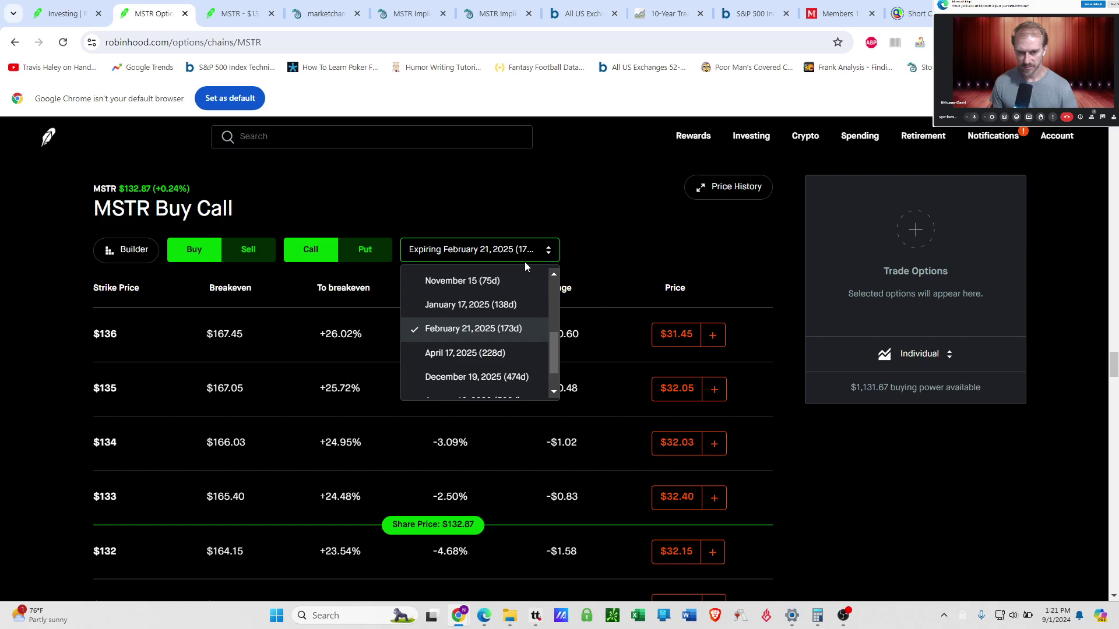
pyautogui.click(524, 309)
pyautogui.scroll(-15, 462, 389)
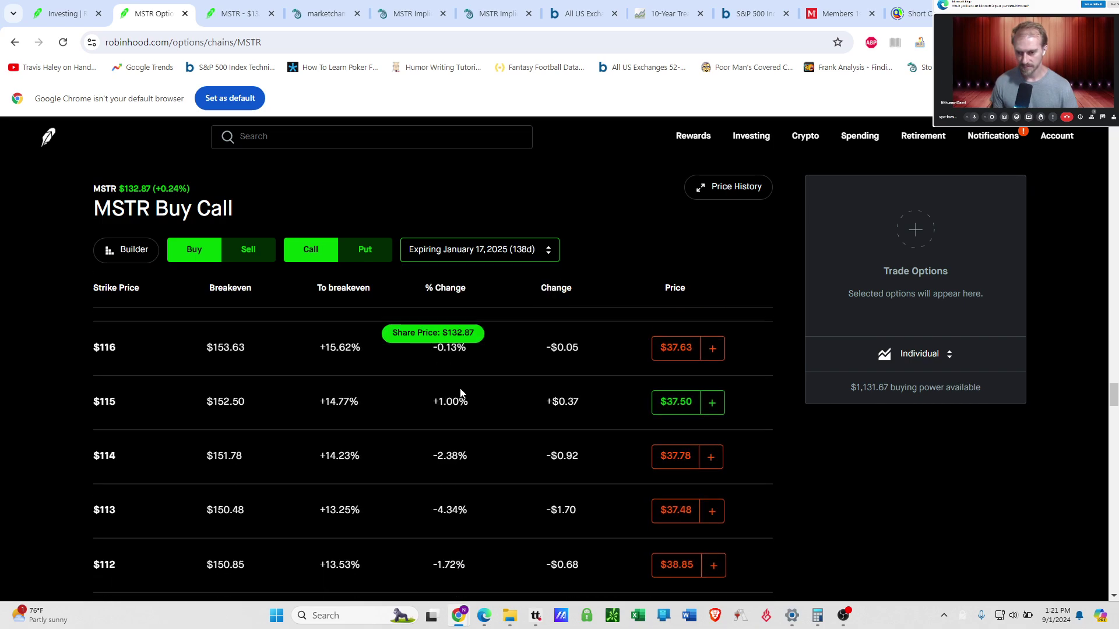
pyautogui.scroll(-15, 460, 393)
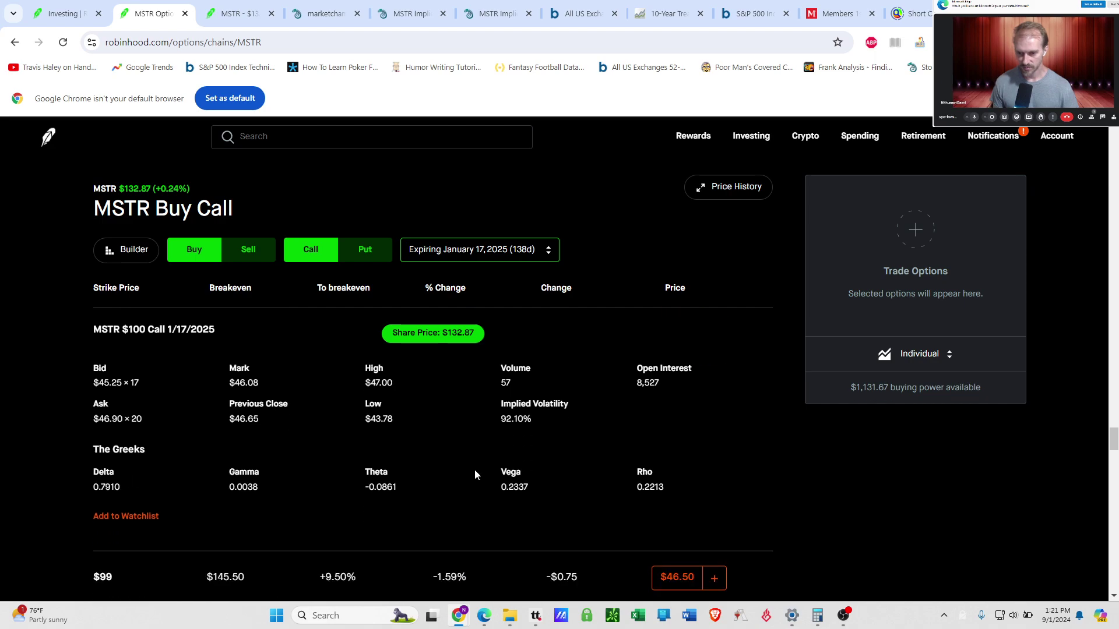
pyautogui.scroll(1, 133, 489)
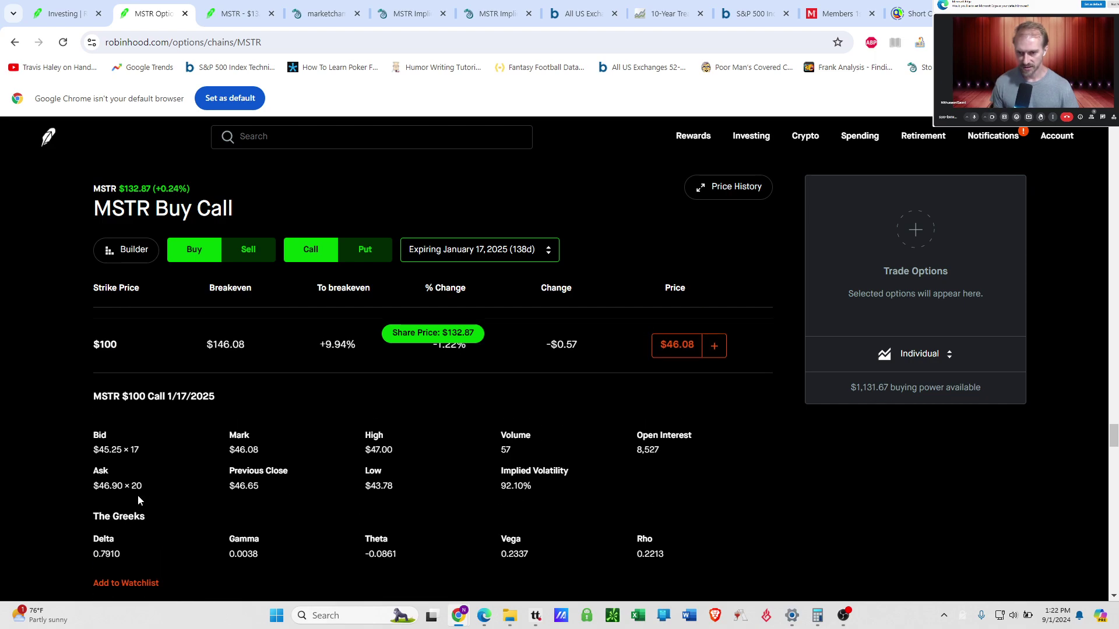
pyautogui.scroll(-1, 138, 497)
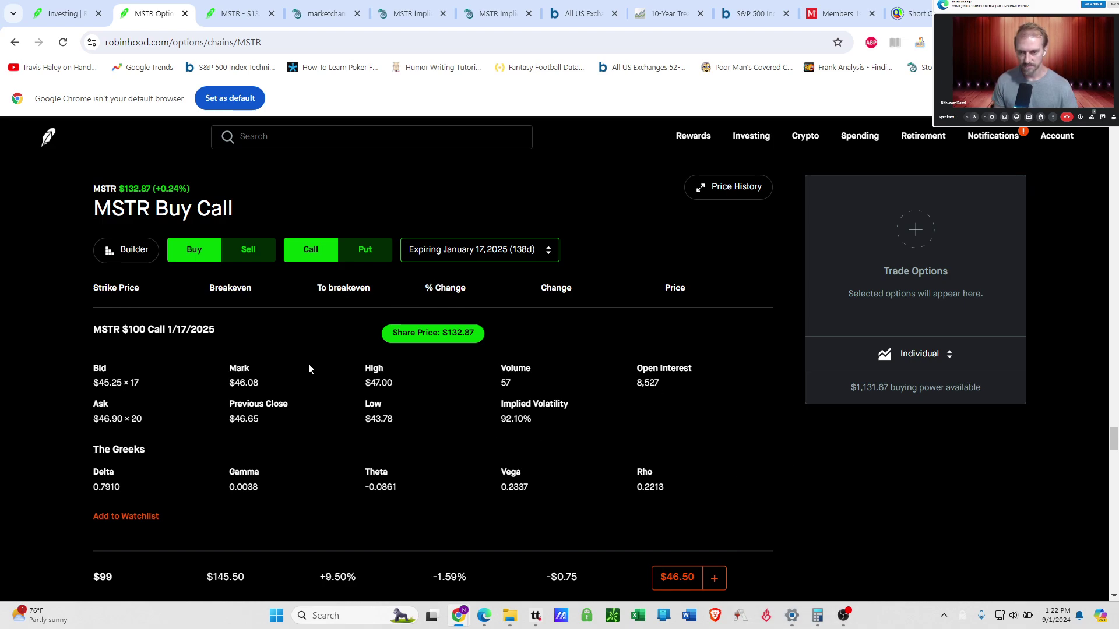
pyautogui.scroll(1, 337, 408)
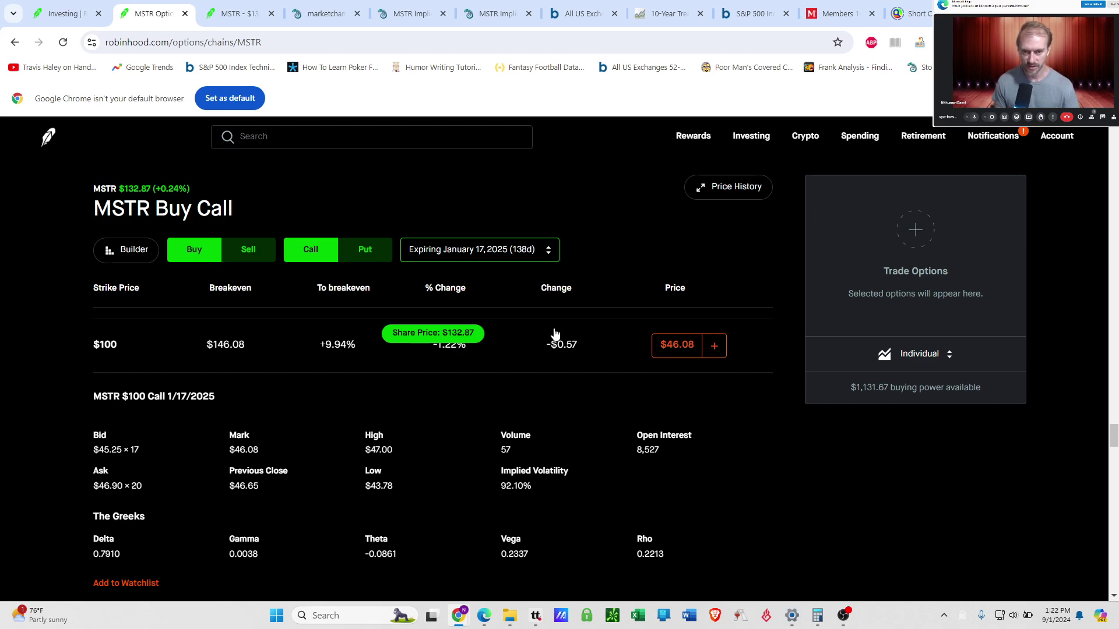
# Show the MSTR sell-call chain expiring September 6 and examine the premiums at strikes above the share price.
pyautogui.click(248, 251)
pyautogui.click(493, 256)
pyautogui.scroll(3, 518, 316)
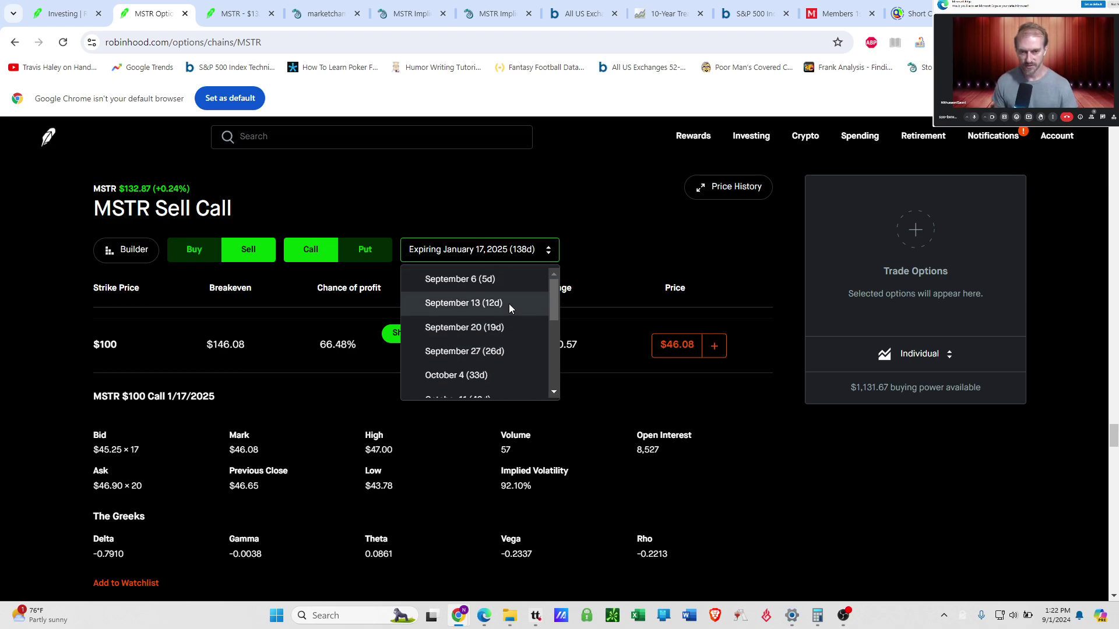
pyautogui.click(513, 281)
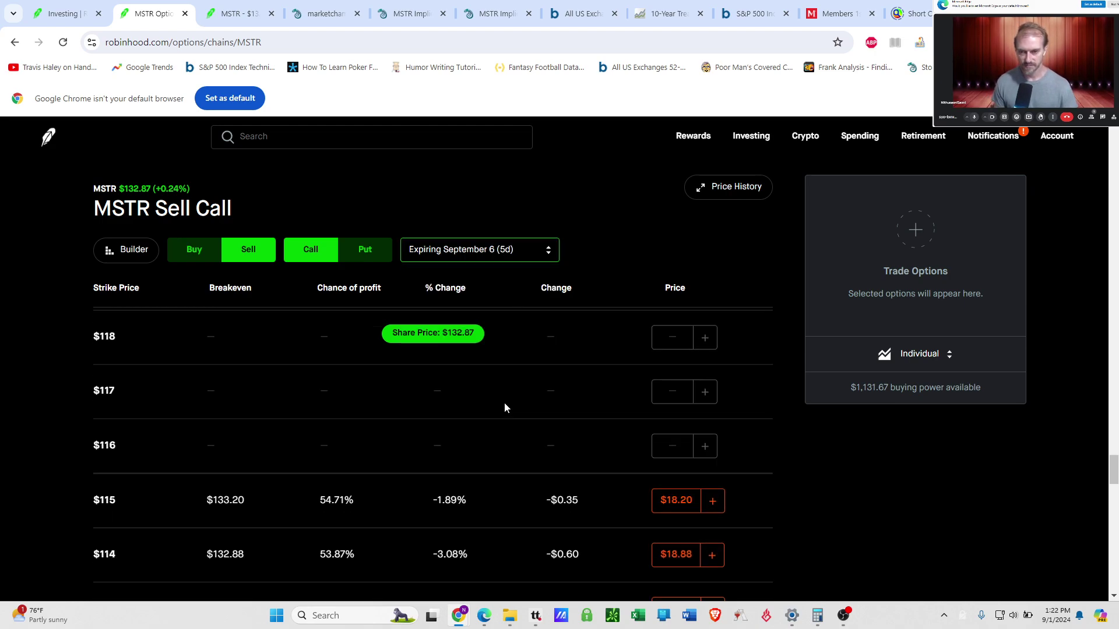
pyautogui.scroll(8, 476, 441)
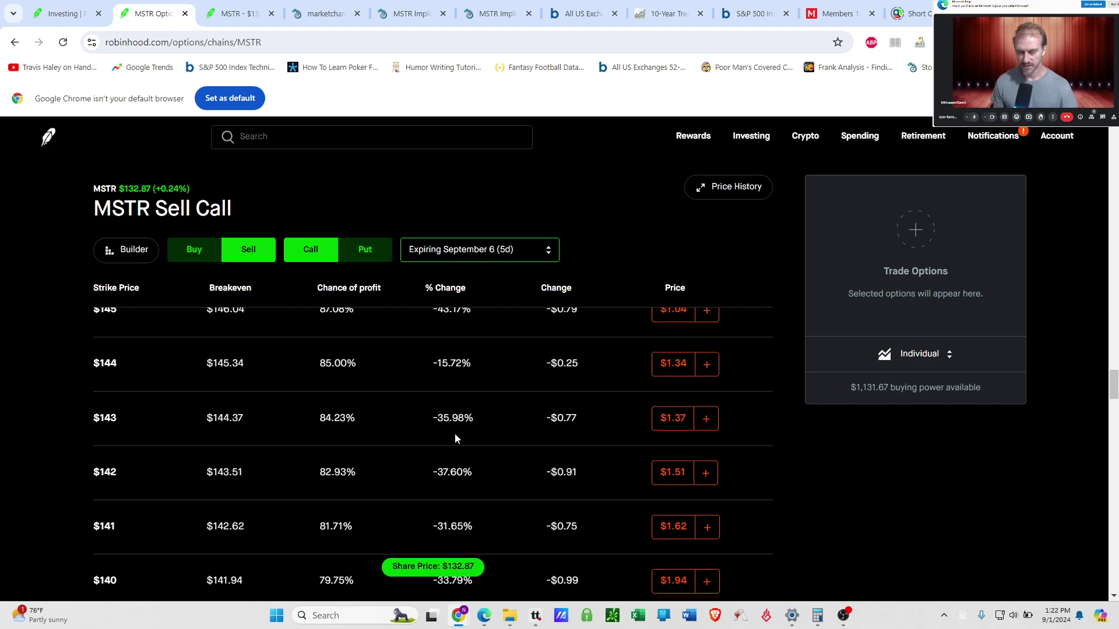
pyautogui.scroll(2, 449, 437)
pyautogui.scroll(-6, 440, 436)
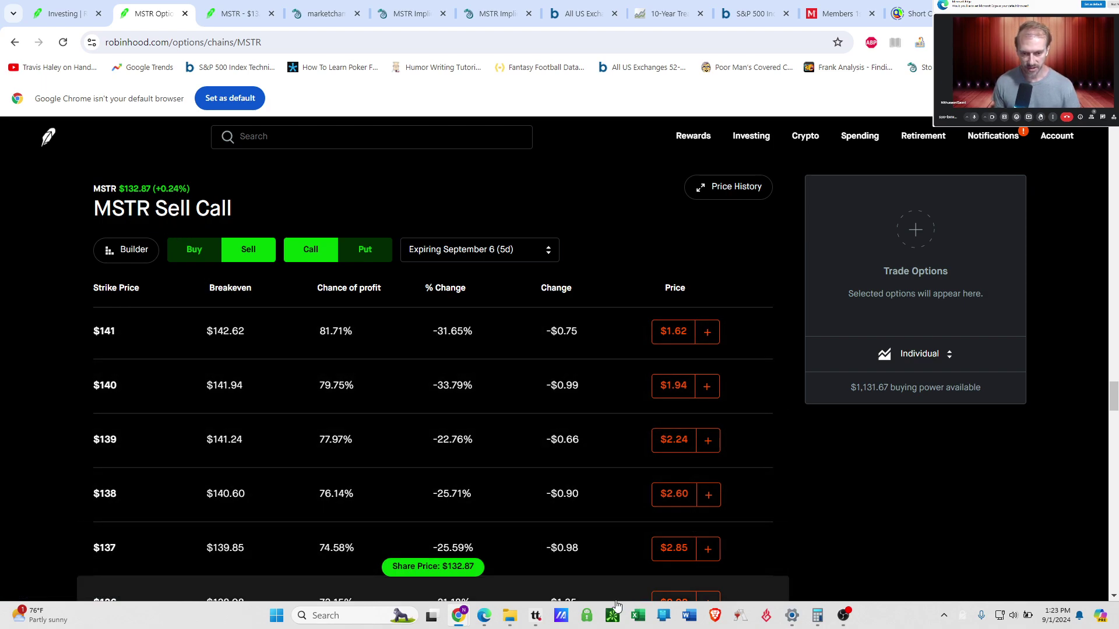
# Switch to tastytrade and compare the October 18 $140 short call's quotes with those of the February 21 $100 long call.
pyautogui.click(535, 616)
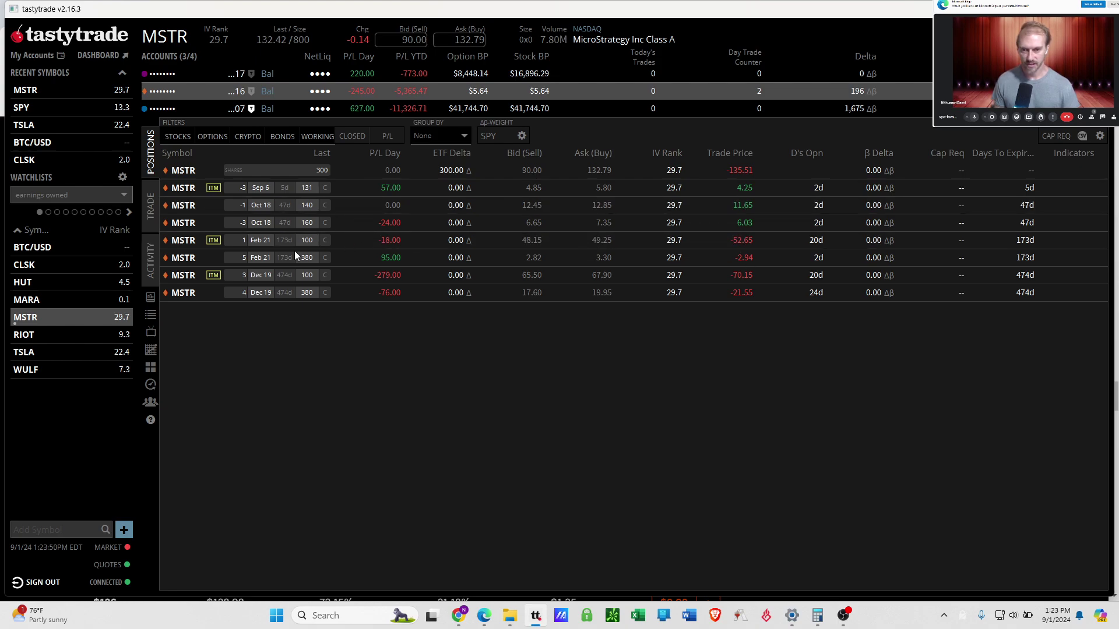
pyautogui.click(331, 205)
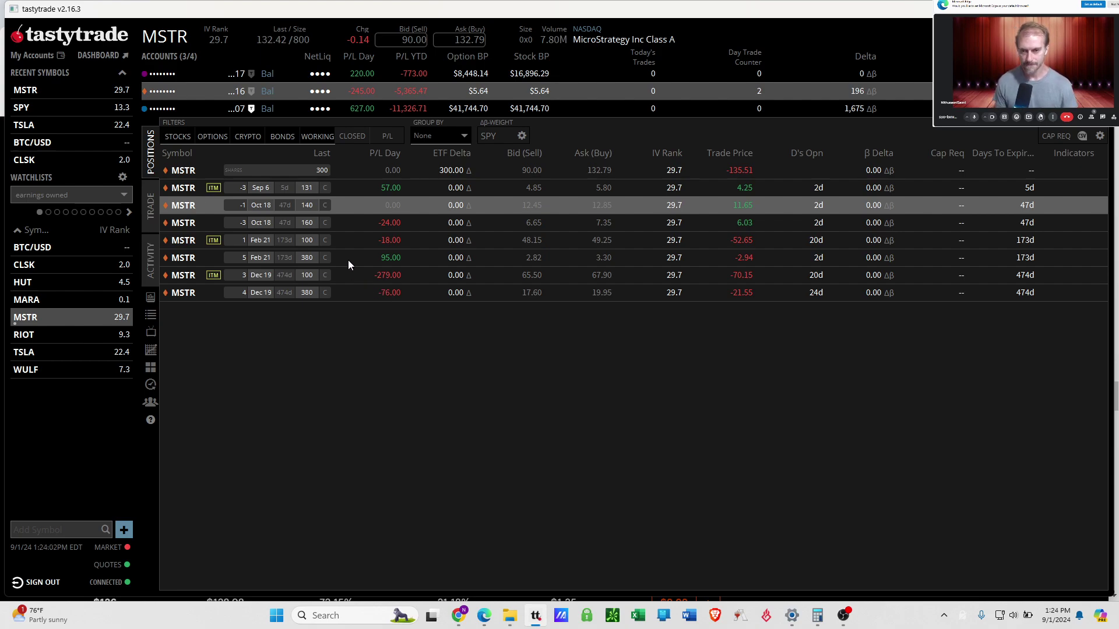
pyautogui.click(354, 242)
pyautogui.click(560, 240)
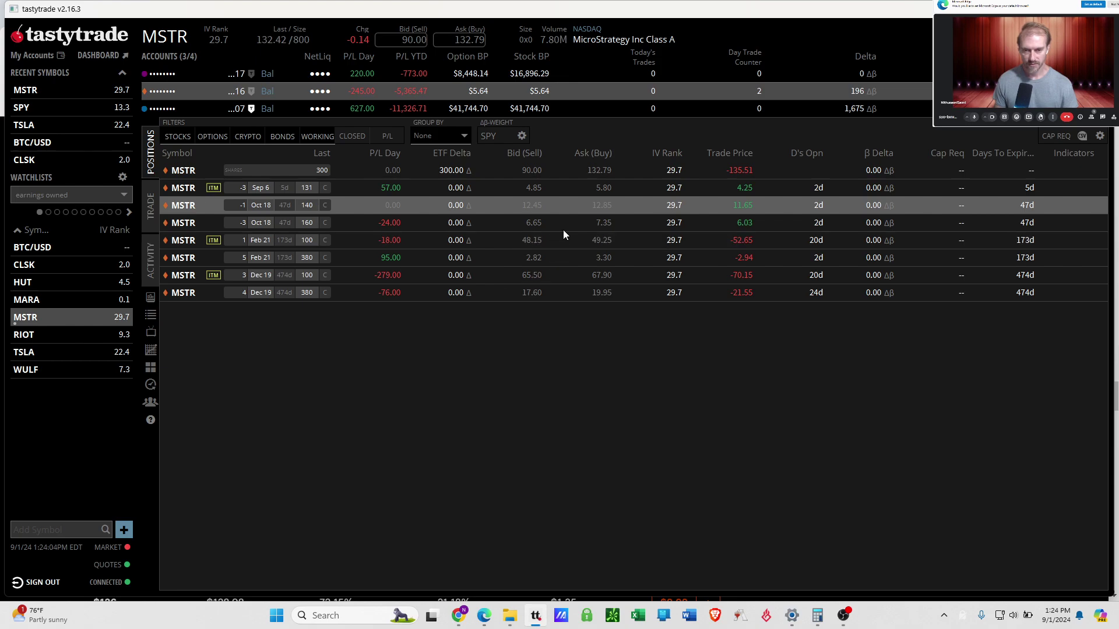
pyautogui.click(571, 212)
pyautogui.click(571, 243)
pyautogui.click(571, 243)
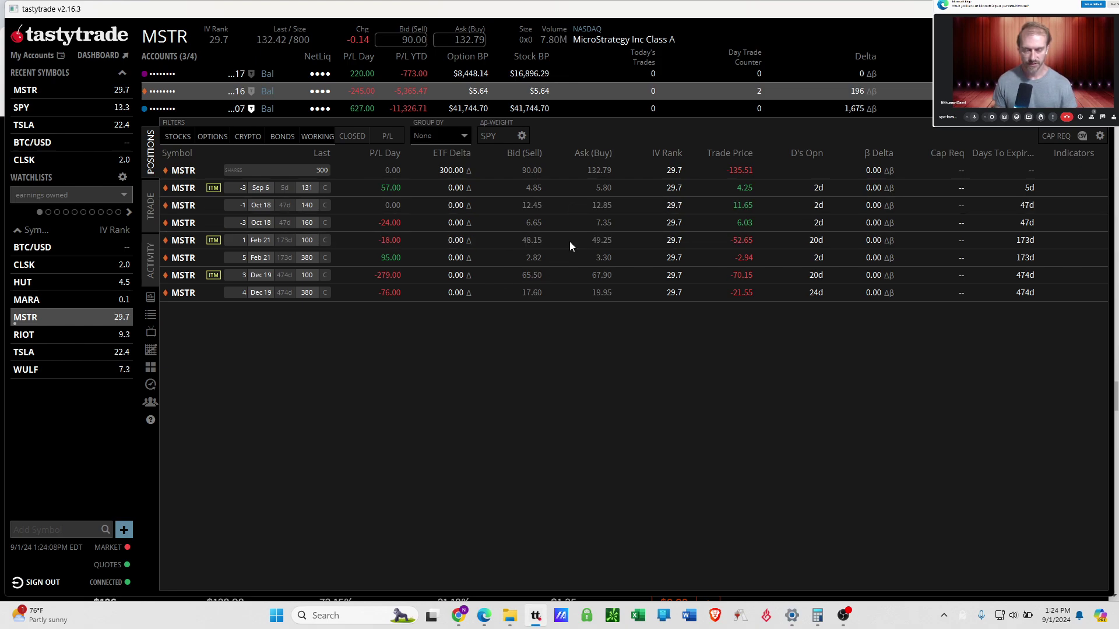
# Point out the February 21 $100 long call position in the positions list.
pyautogui.click(319, 244)
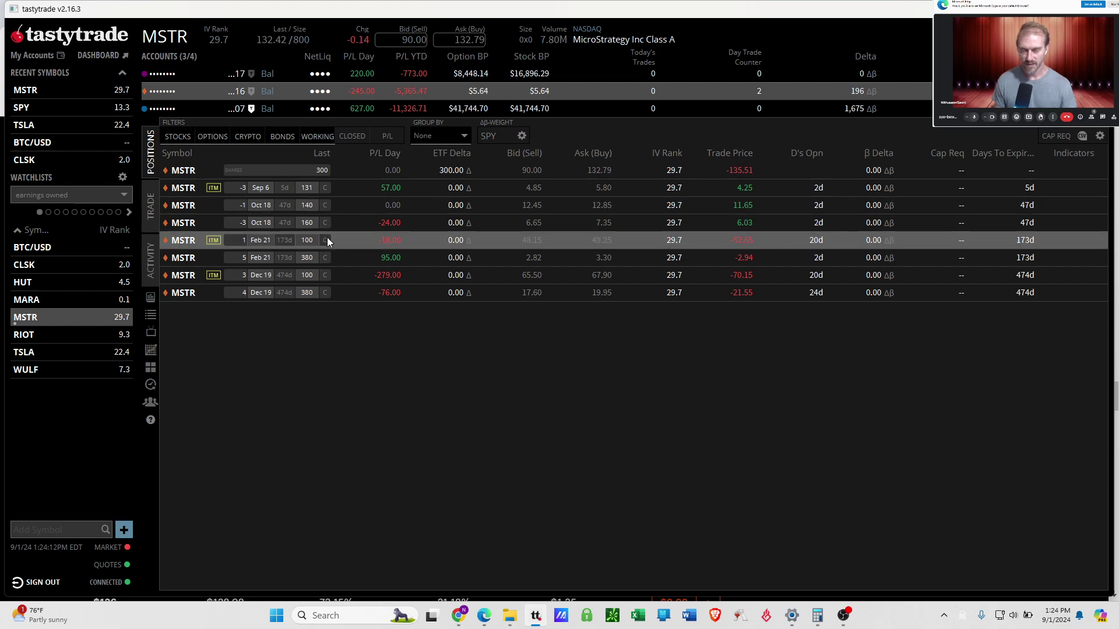
pyautogui.click(328, 241)
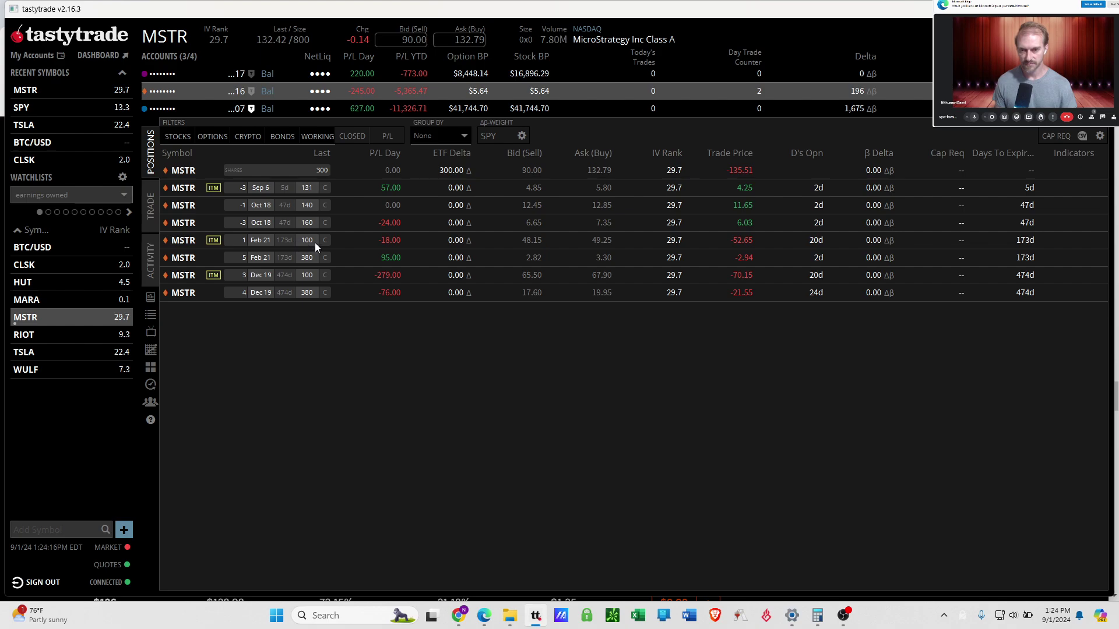
pyautogui.click(298, 239)
pyautogui.click(313, 241)
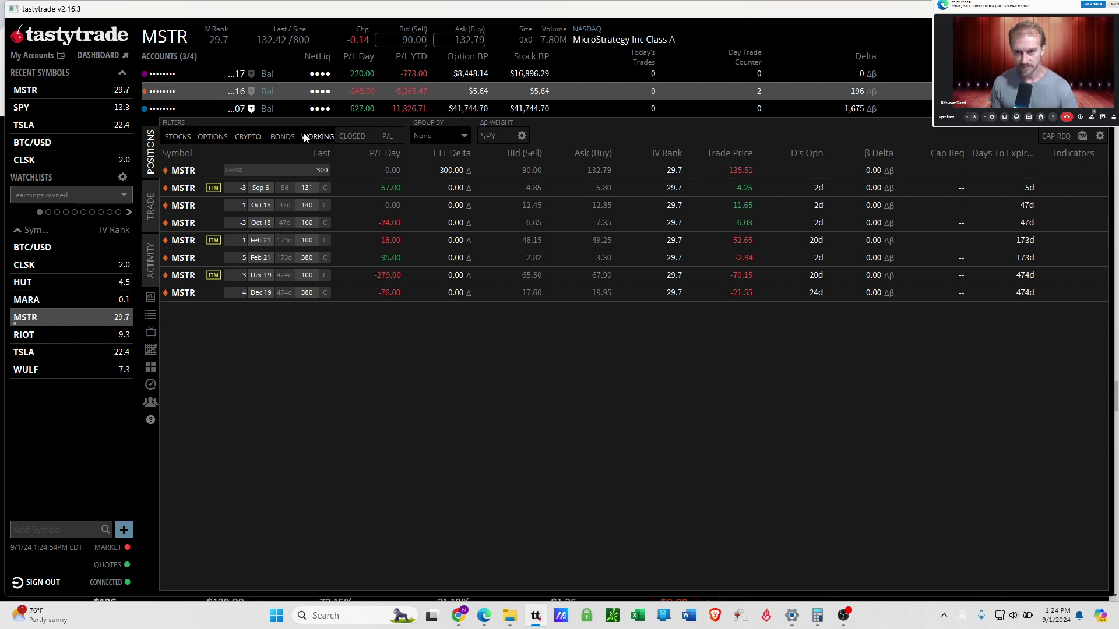
# Review the positions held in the third listed account and return to the second listed account's MSTR positions.
pyautogui.click(205, 92)
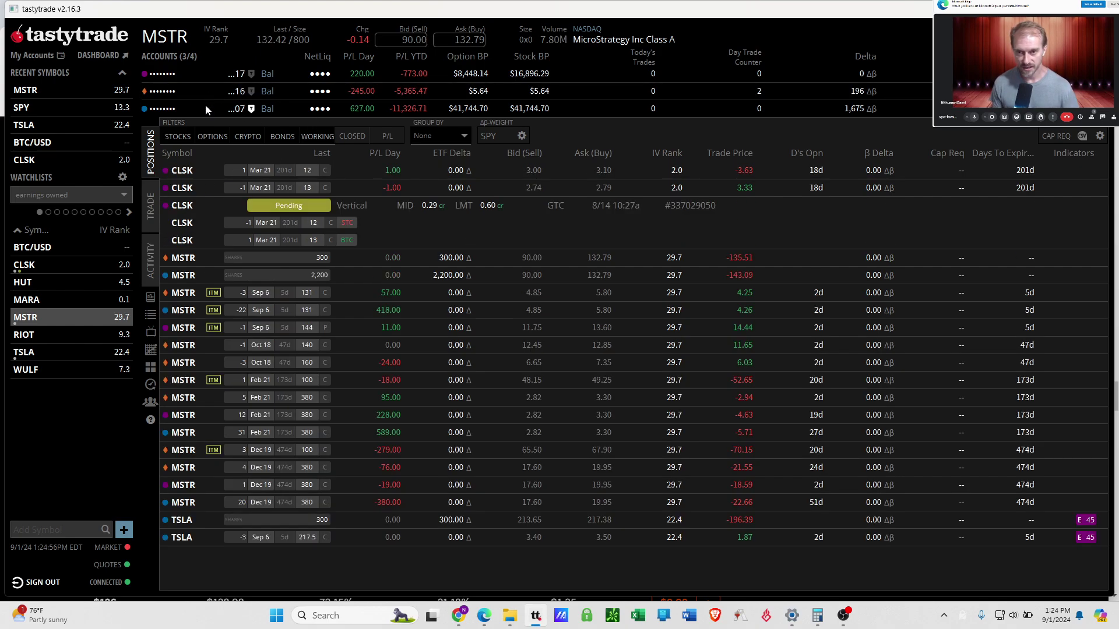
pyautogui.click(205, 108)
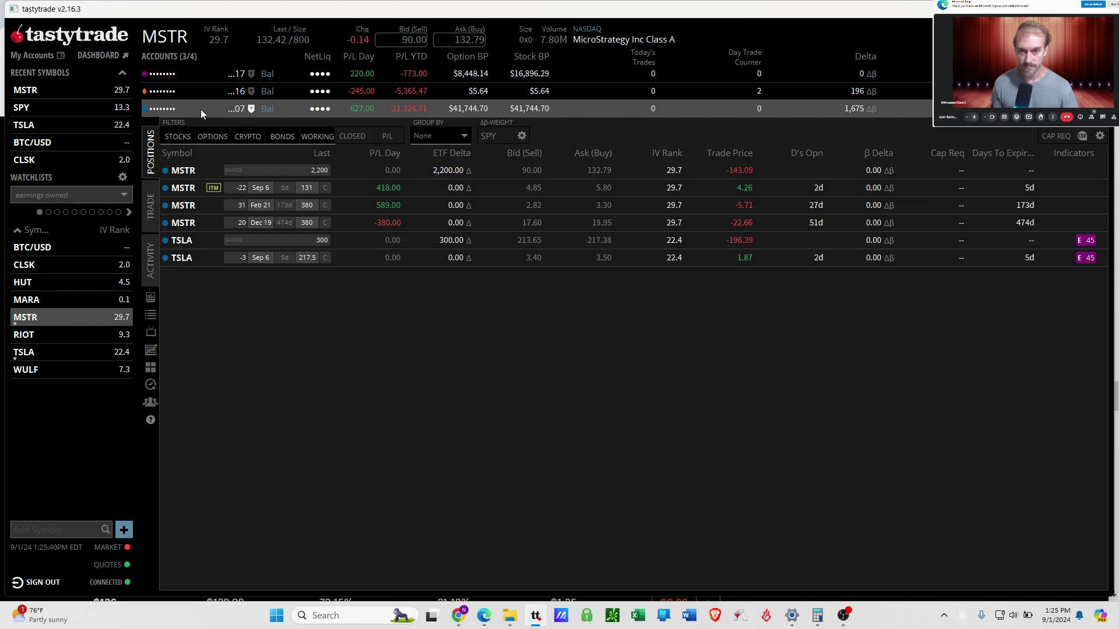
pyautogui.click(200, 110)
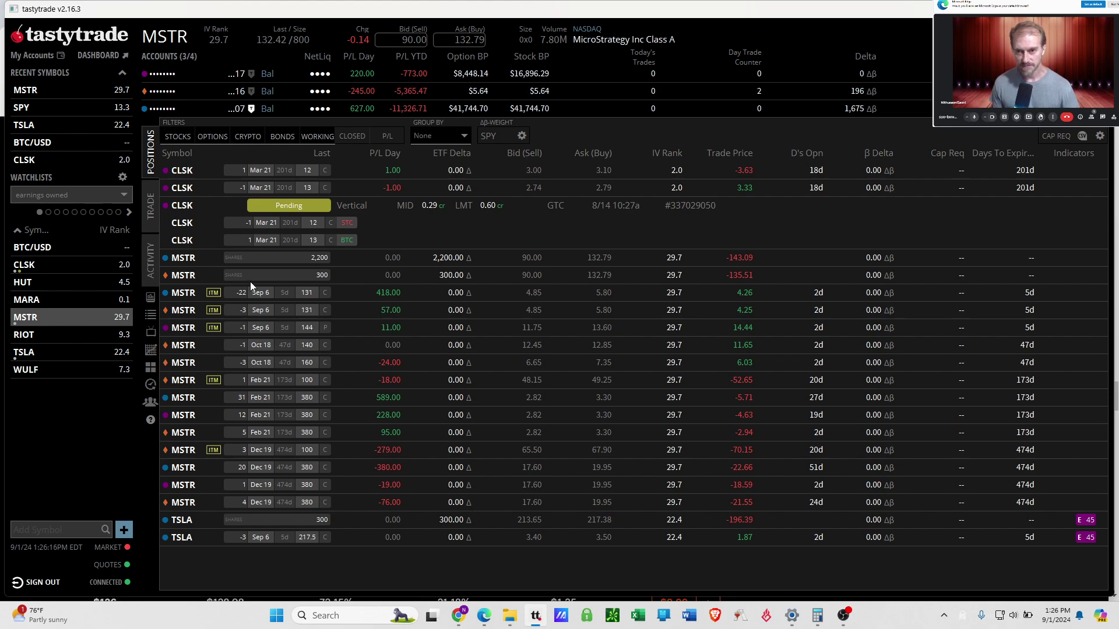
pyautogui.click(219, 92)
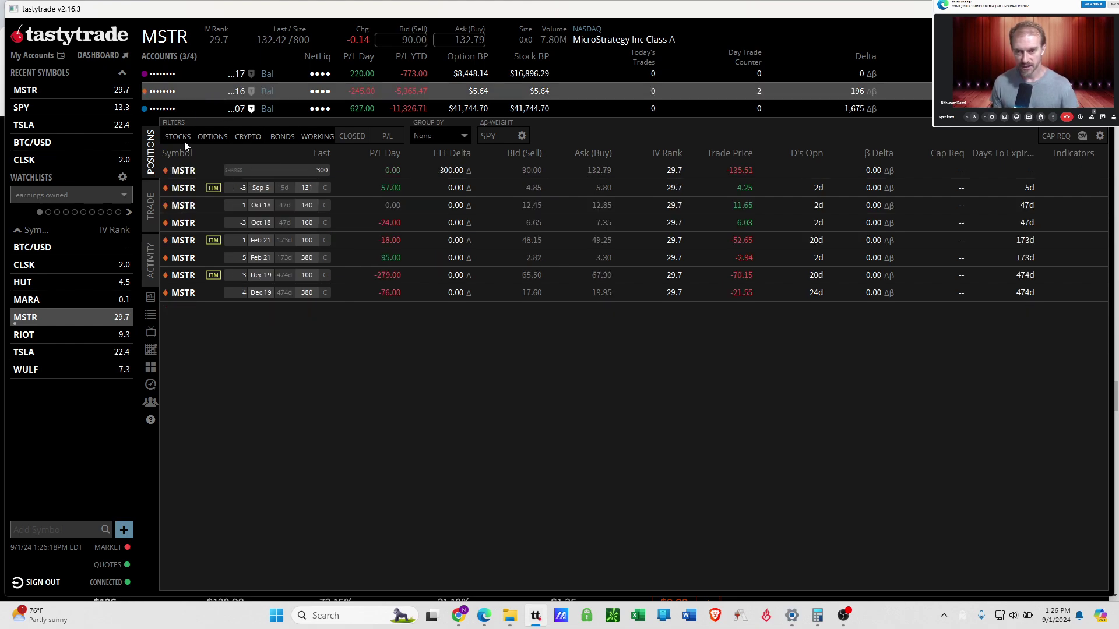